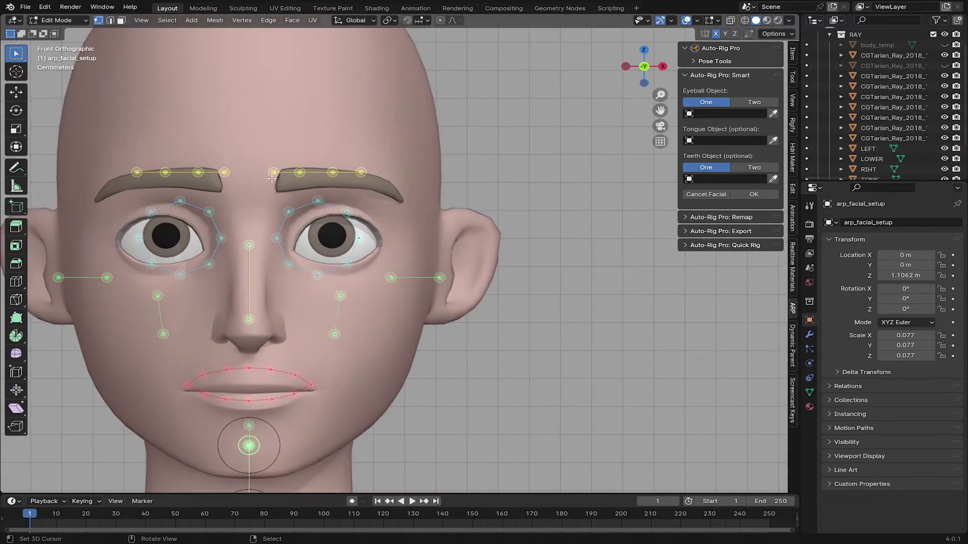
Fit the eyebrow, eye, cheek, ear and mouth facial guide markers to the character's face
key(l)
right_click(283, 187)
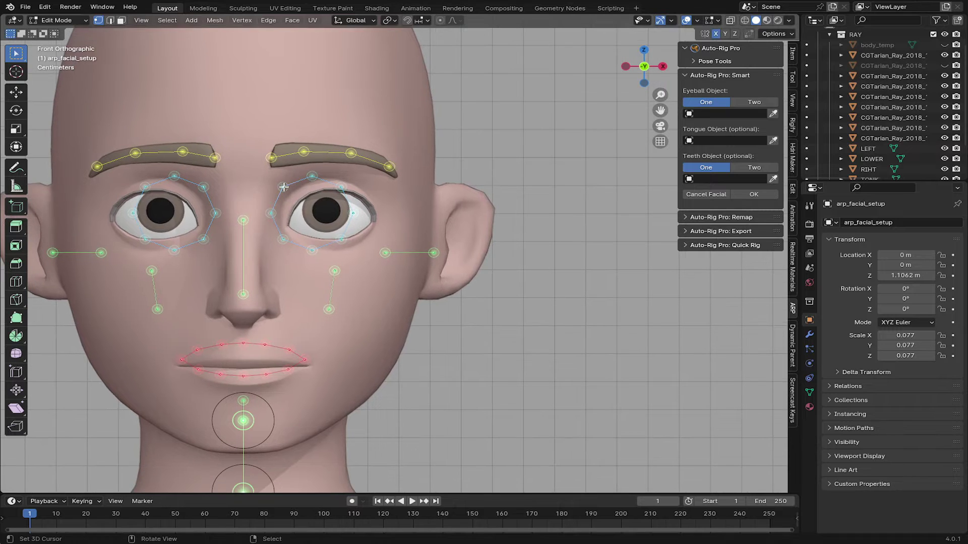
key(l)
click(65, 485)
key(g)
click(376, 235)
scroll(377, 235, up, 1)
key(s)
key(Escape)
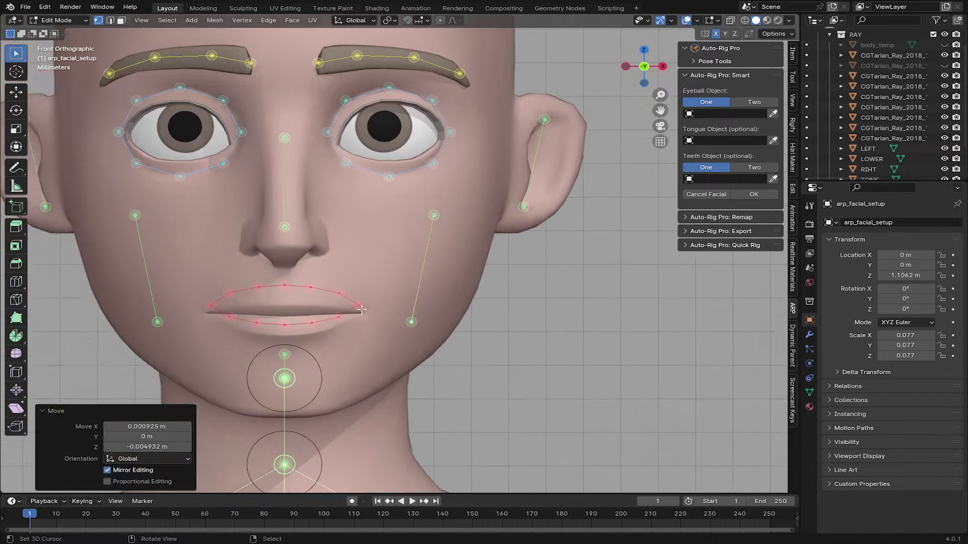
scroll(362, 310, down, 3)
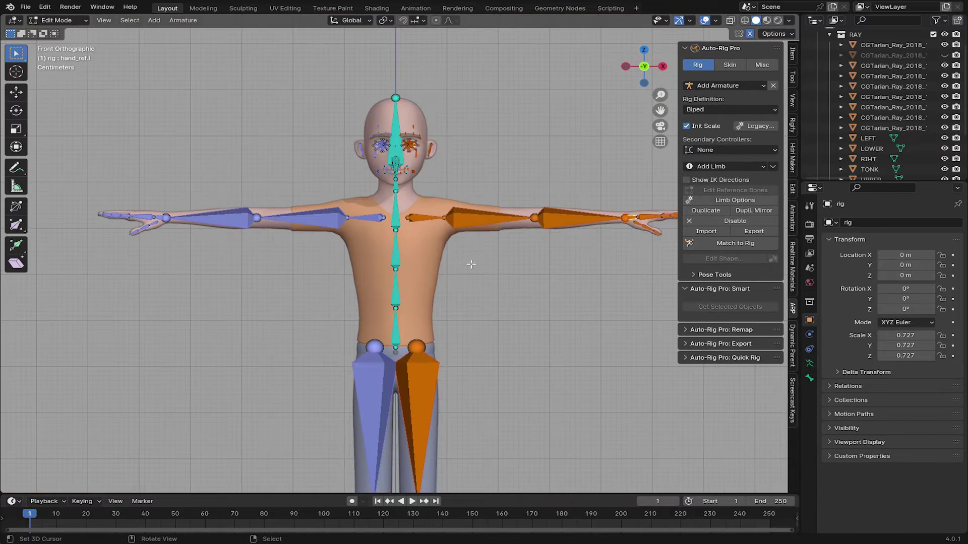
Adjust the left hand's finger reference bones in top view to fit the hand mesh
middle_drag(471, 264, 444, 307)
scroll(417, 361, up, 4)
scroll(417, 361, up, 4)
right_click(403, 278)
key(KP_7)
scroll(434, 292, up, 7)
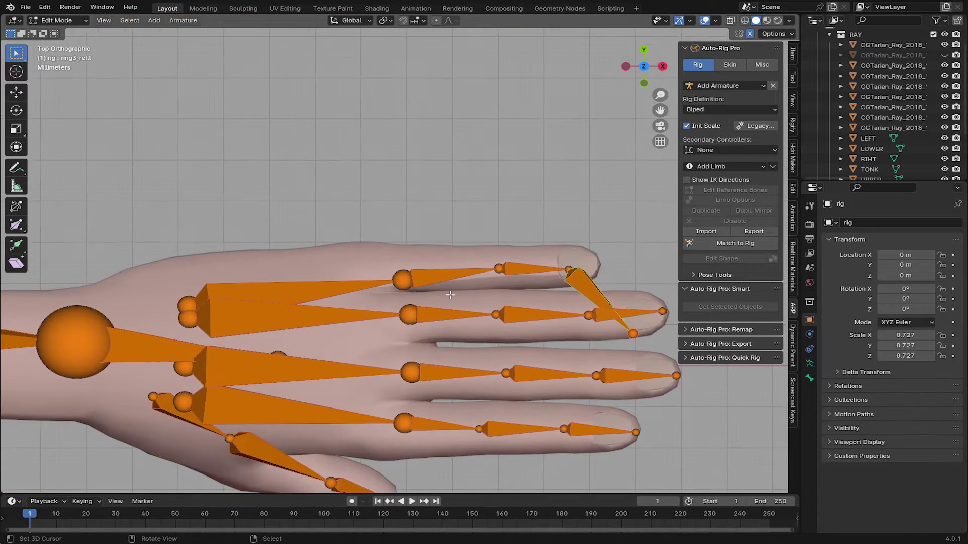
shift+middle_drag(290, 316, 321, 291)
right_click(221, 301)
key(g)
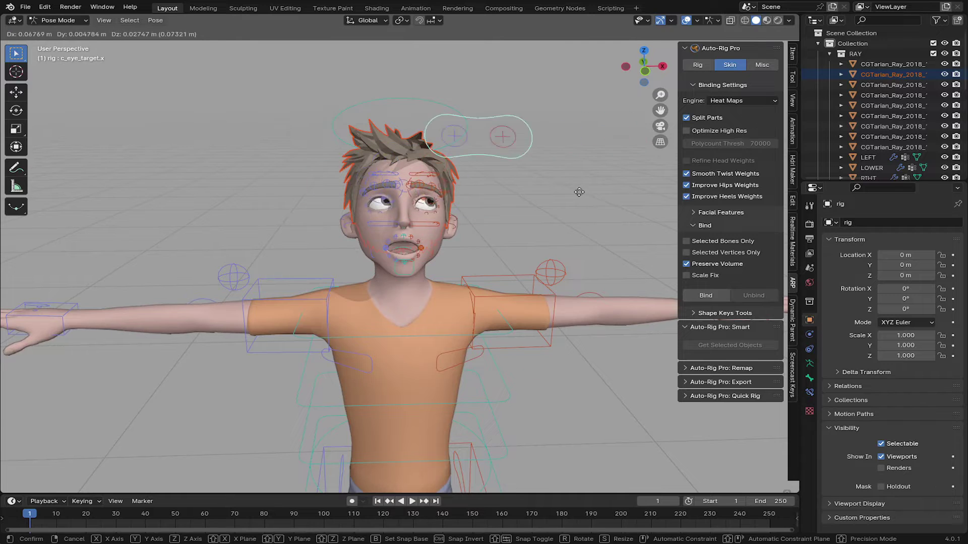
Reset the eye target controller's location and rotation
scroll(431, 240, up, 4)
key(alt+g)
key(alt+r)
scroll(454, 252, down, 2)
scroll(484, 267, down, 3)
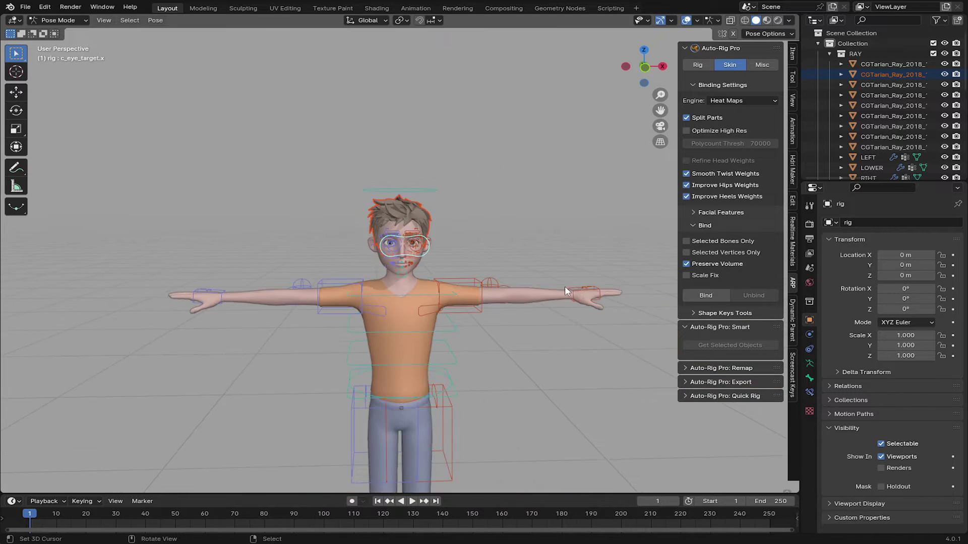
Test the rig by moving the left hand controller and both foot IK controllers, cancelling each move
right_click(568, 291)
key(g)
right_click(512, 373)
scroll(484, 403, down, 3)
right_click(408, 495)
right_click(432, 476)
key(g)
right_click(519, 403)
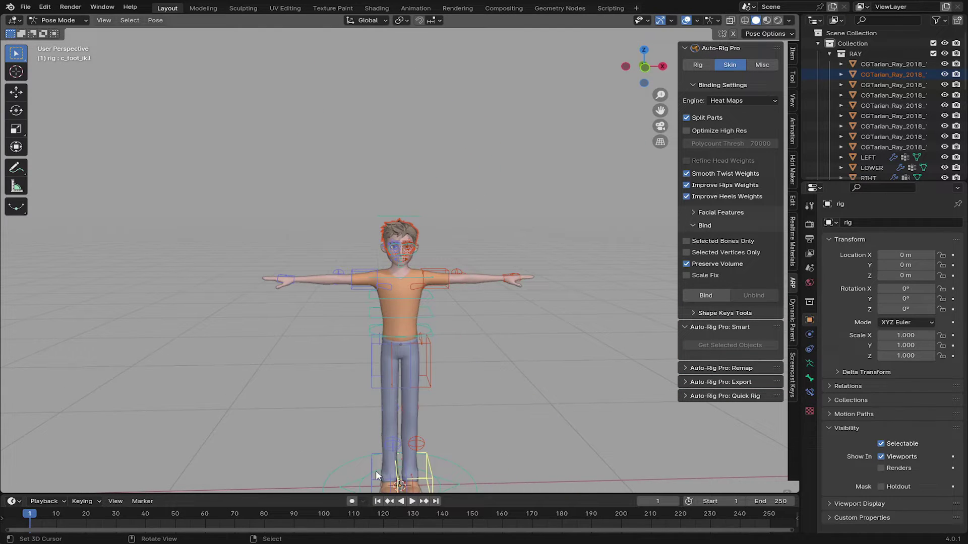
right_click(374, 471)
key(g)
right_click(362, 398)
shift+middle_drag(429, 341, 411, 277)
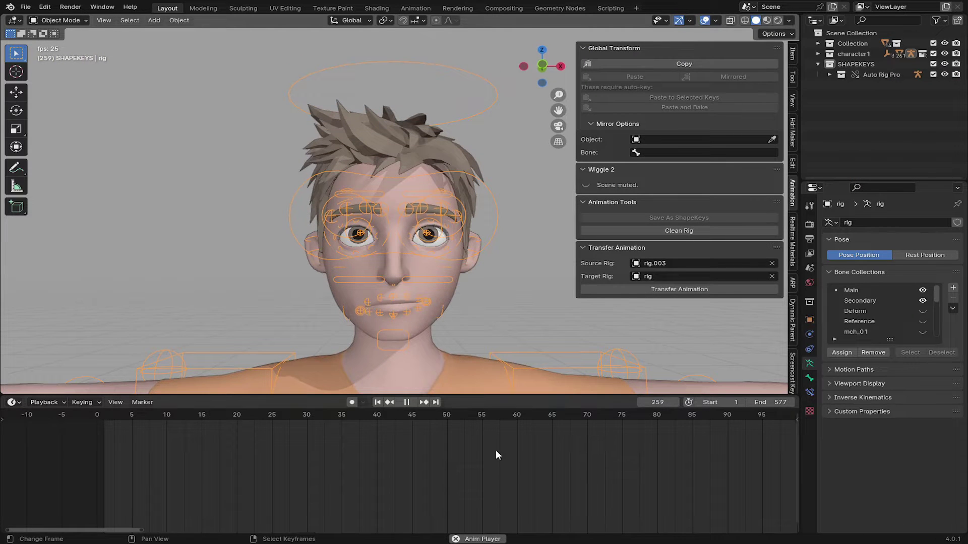
scroll(510, 499, down, 10)
scroll(465, 287, up, 3)
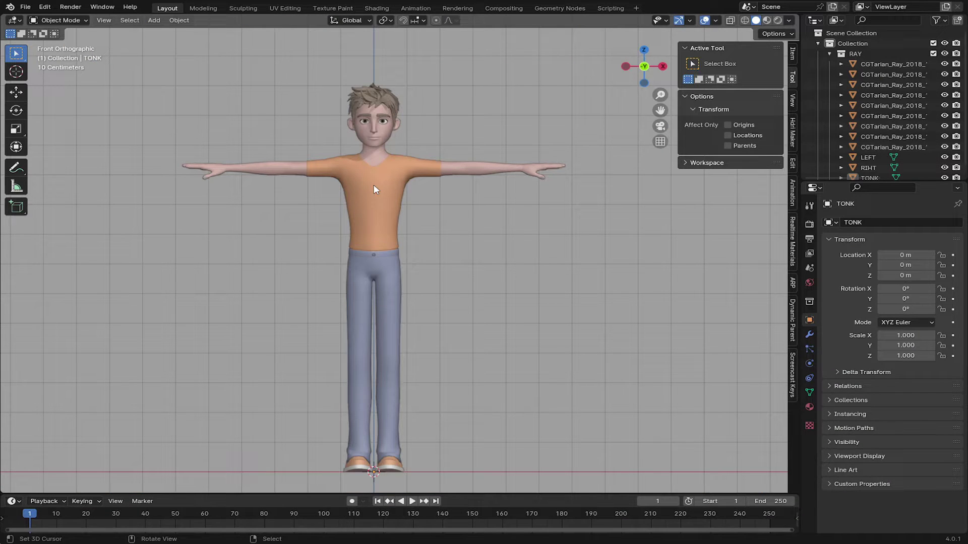
Test-move the character's body mesh to check that it is a separate object, cancelling the move
scroll(403, 257, up, 4)
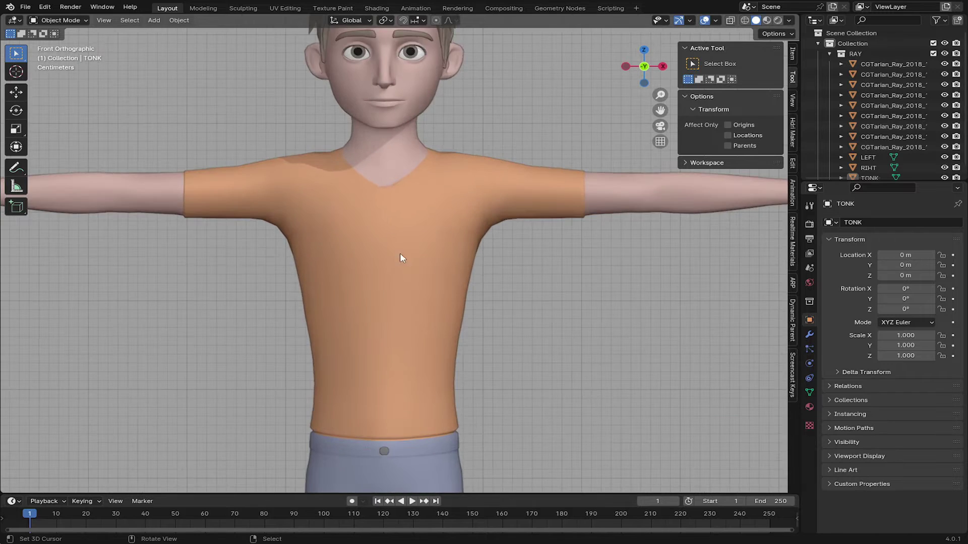
click(383, 216)
scroll(387, 231, down, 3)
key(g)
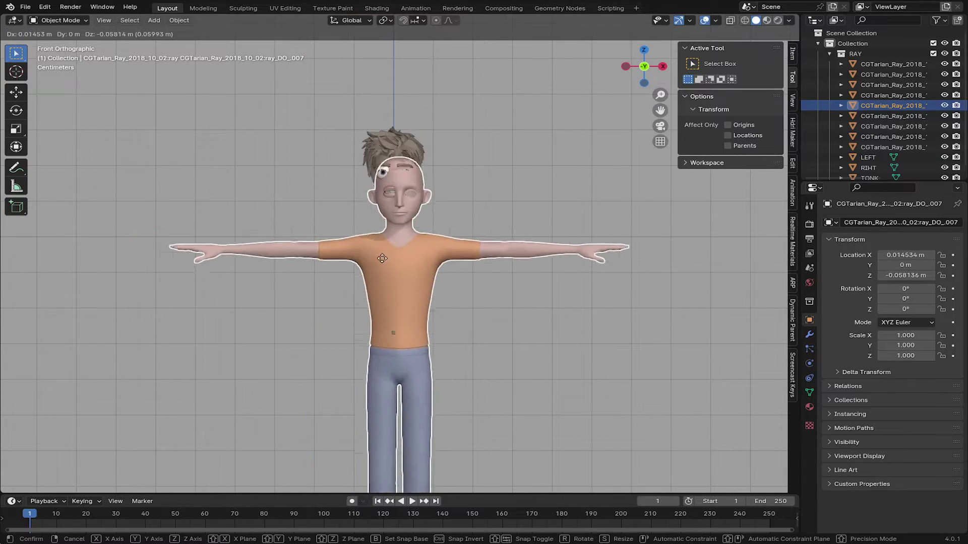
key(Escape)
Hide the body mesh to expose the eyes, teeth and inner mouth
scroll(354, 207, up, 4)
scroll(354, 201, down, 3)
shift+scroll(359, 182, up, 1)
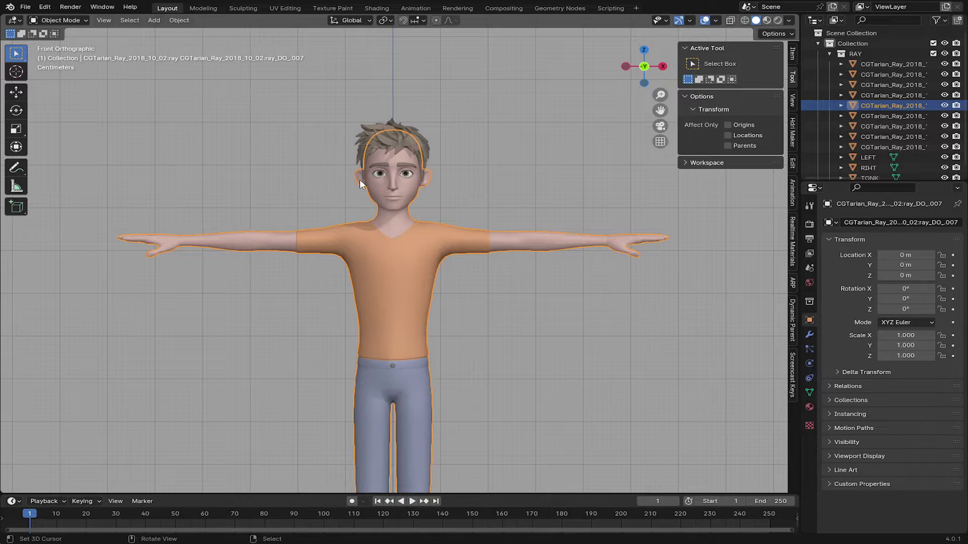
scroll(359, 180, up, 2)
key(h)
scroll(380, 174, up, 4)
shift+middle_drag(359, 160, 351, 305)
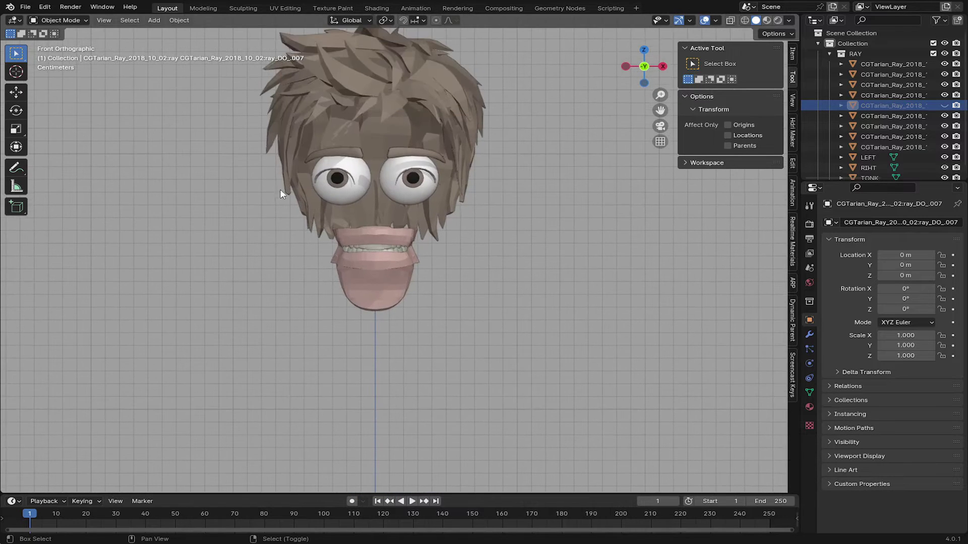
Test-move the inner mouth mesh to check that it is separate from the teeth, cancelling the move
scroll(352, 182, up, 3)
click(368, 218)
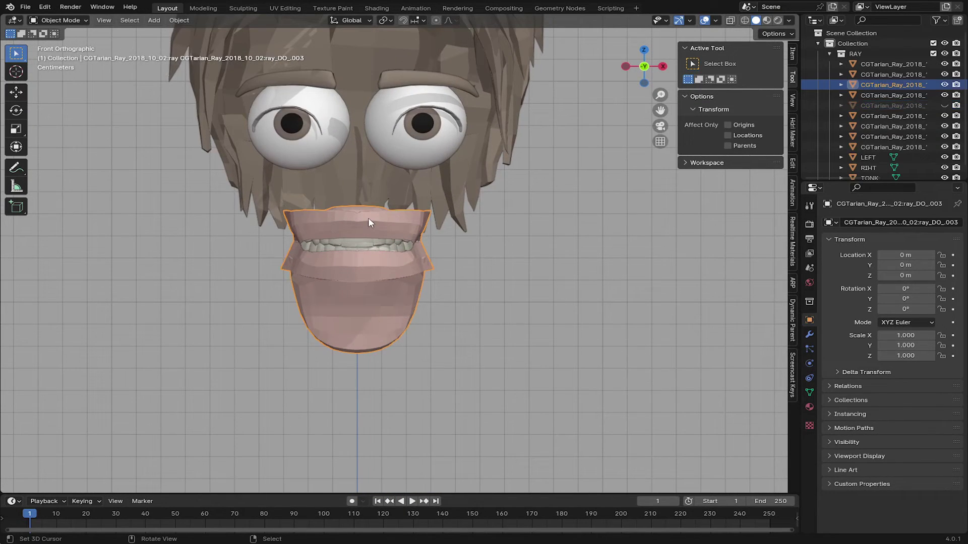
key(g)
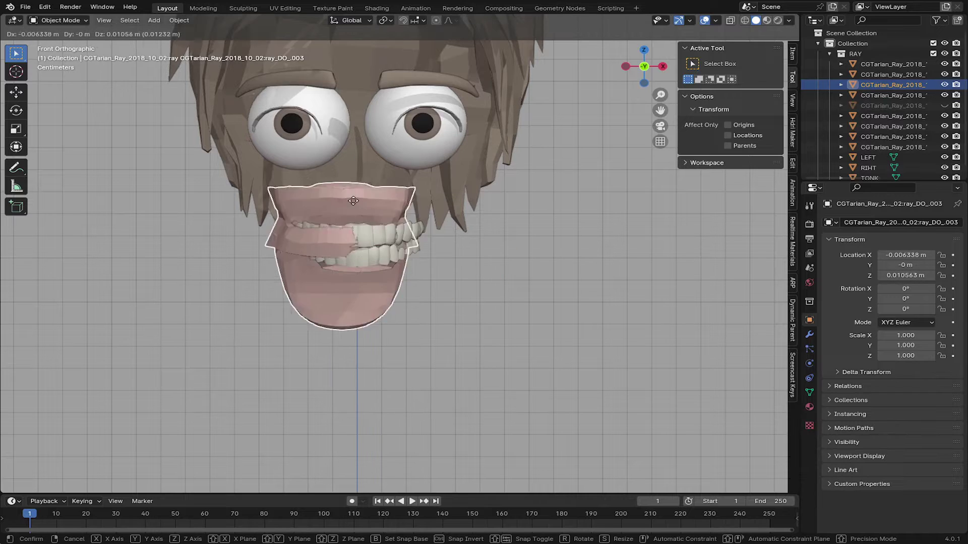
key(Escape)
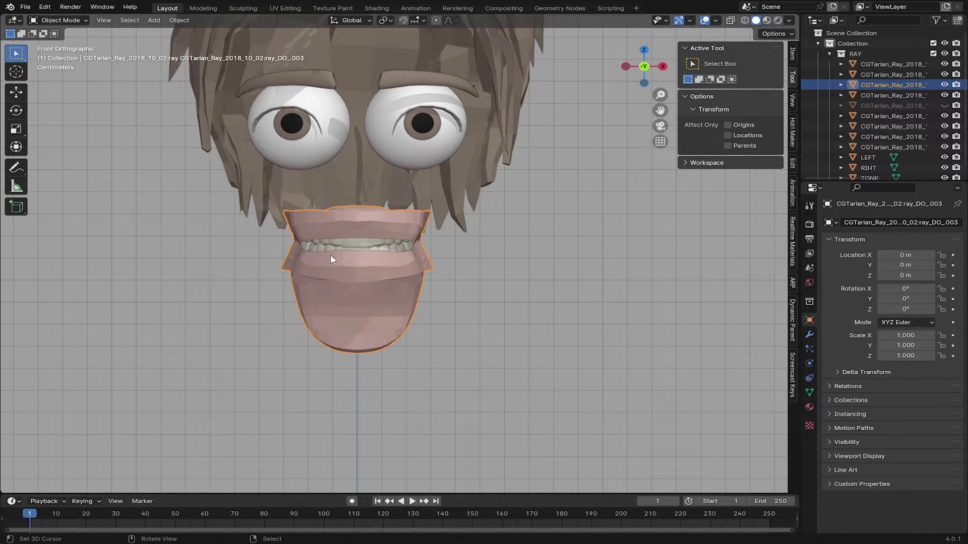
Hide the inner mouth mesh and select the linked vertices of the upper teeth in the TONK mesh in Edit Mode
key(h)
click(338, 252)
mouse_move(337, 252)
middle_down()
mouse_move(358, 237)
mouse_move(213, 251)
mouse_move(259, 253)
mouse_move(324, 188)
mouse_move(273, 307)
mouse_move(309, 304)
mouse_move(375, 274)
mouse_move(319, 258)
mouse_move(348, 252)
middle_up()
key(Tab)
key(ctrl+l)
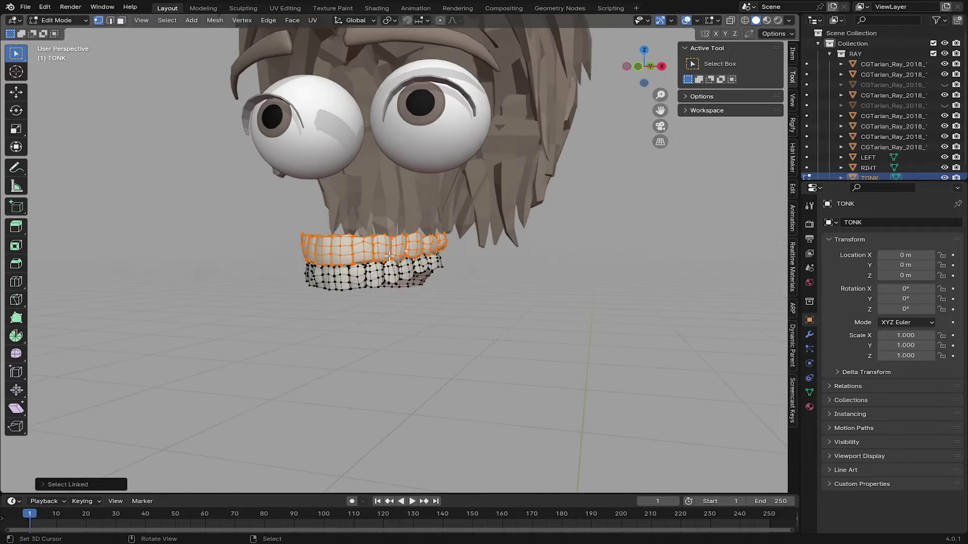
key(g)
click(389, 249)
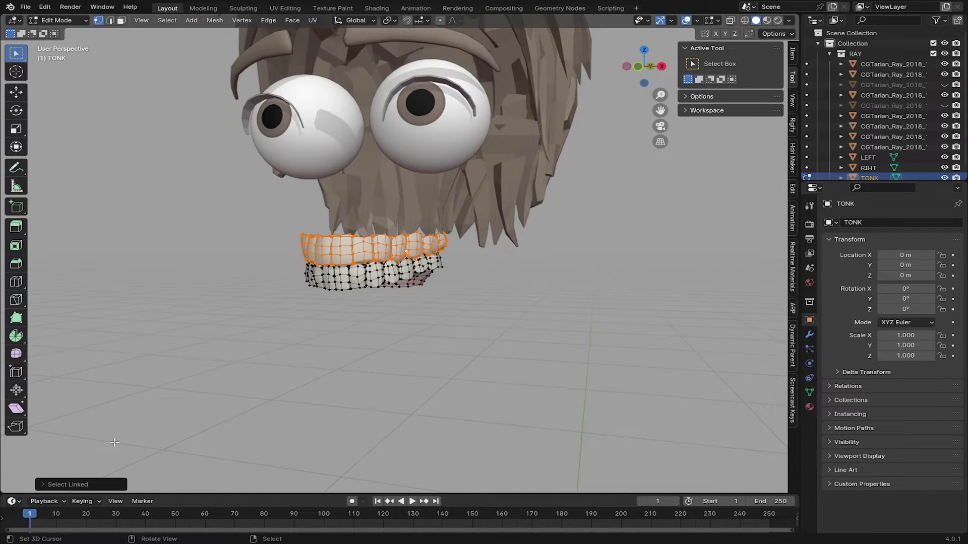
Try the Seam, Sharp and UVs delimit options of Select Linked, and leave the delimit set to Normal
click(93, 482)
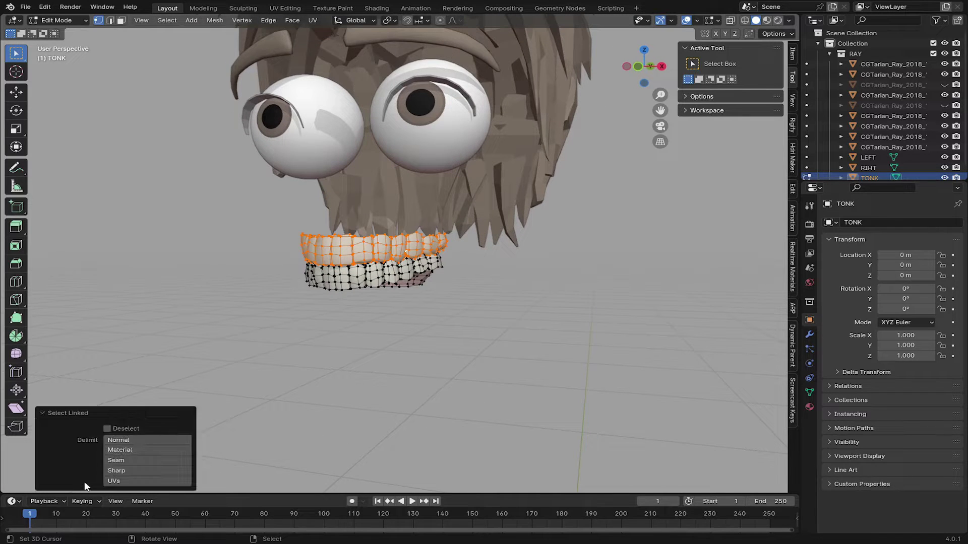
click(134, 441)
click(123, 460)
click(124, 471)
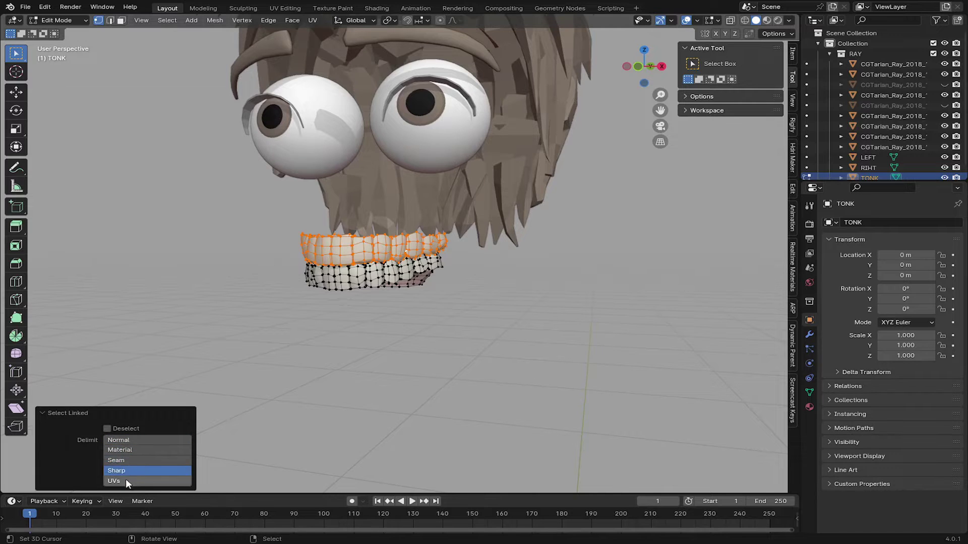
click(126, 481)
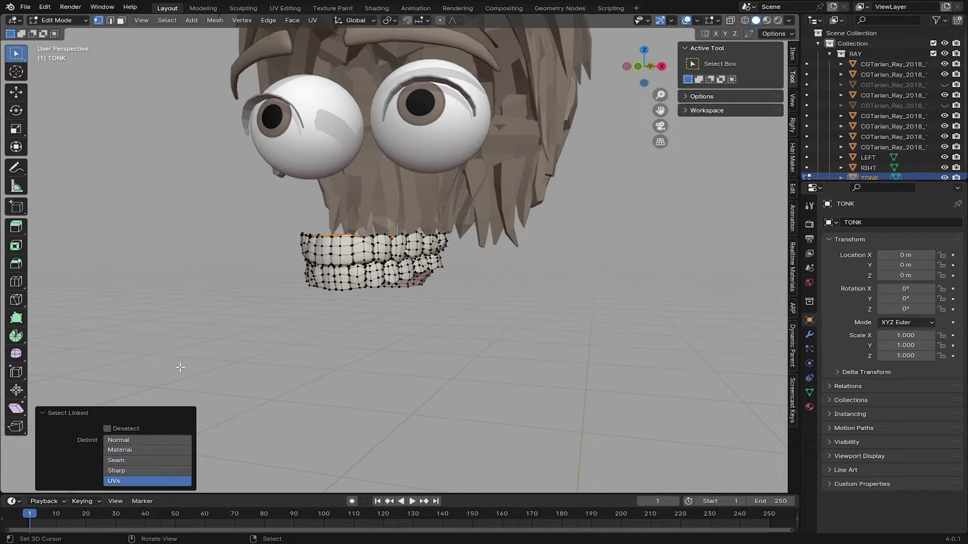
click(138, 441)
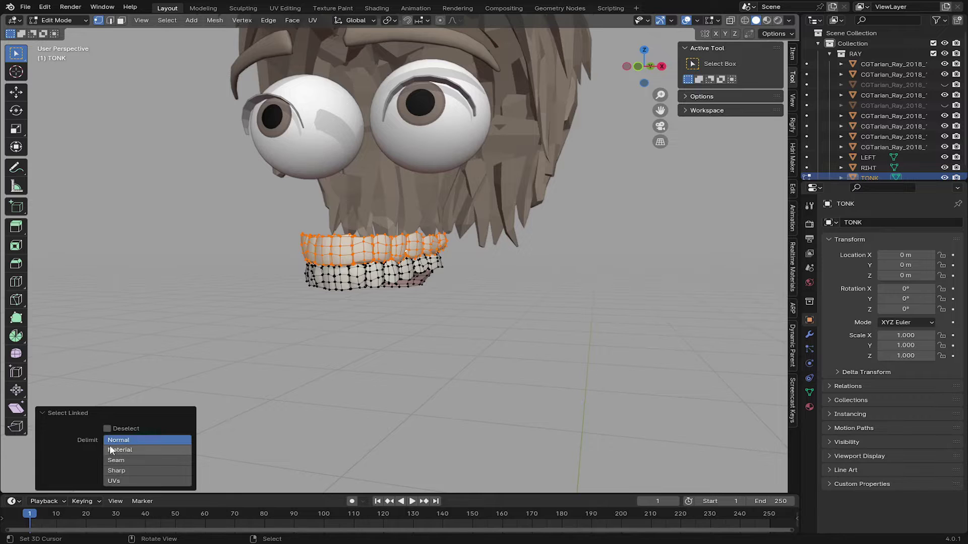
click(47, 414)
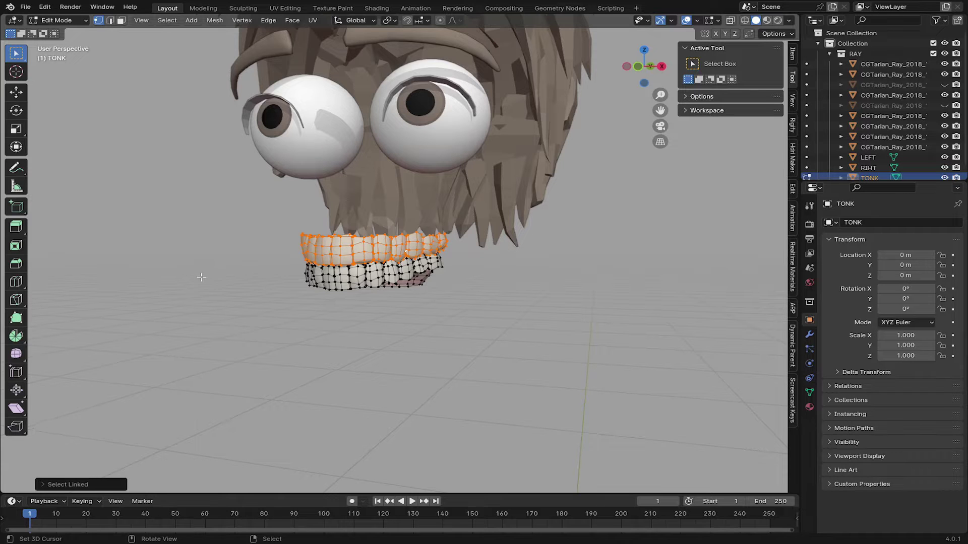
Separate the selected upper teeth into their own object and test-move them, cancelling the move
middle_drag(202, 277, 327, 233)
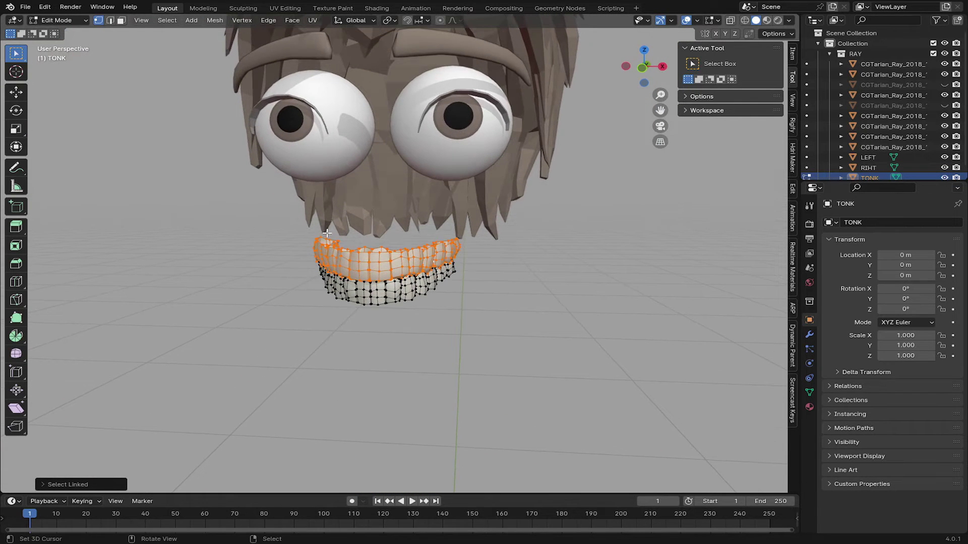
key(p)
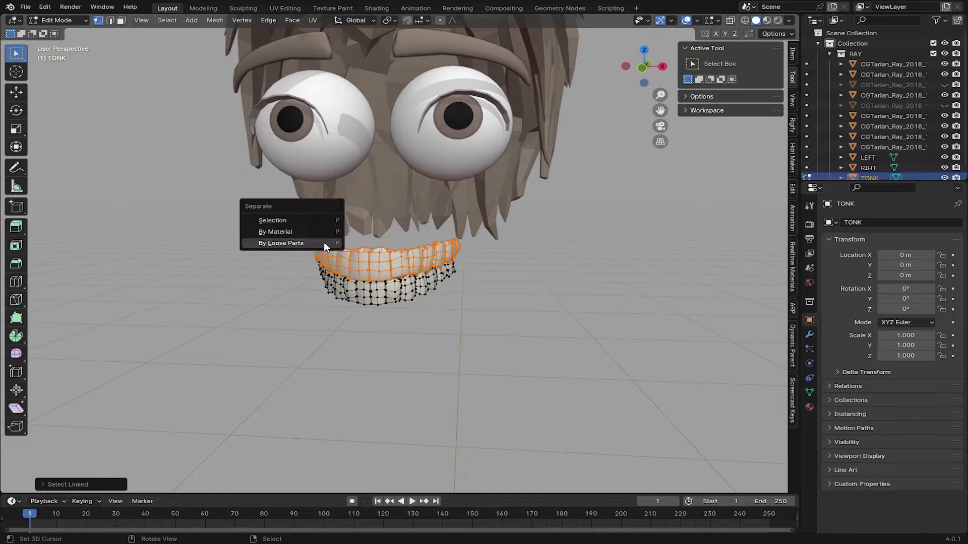
click(272, 220)
key(Tab)
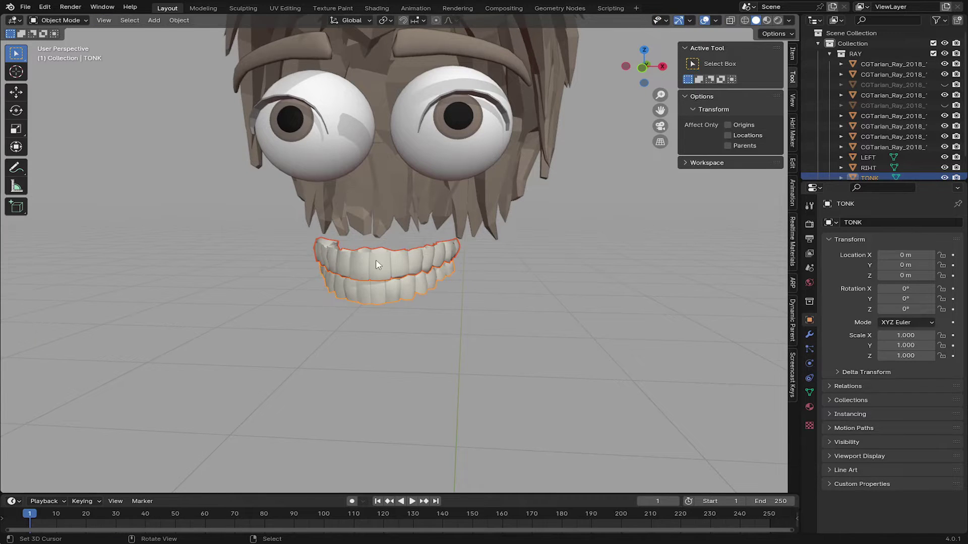
click(378, 265)
key(g)
right_click(381, 296)
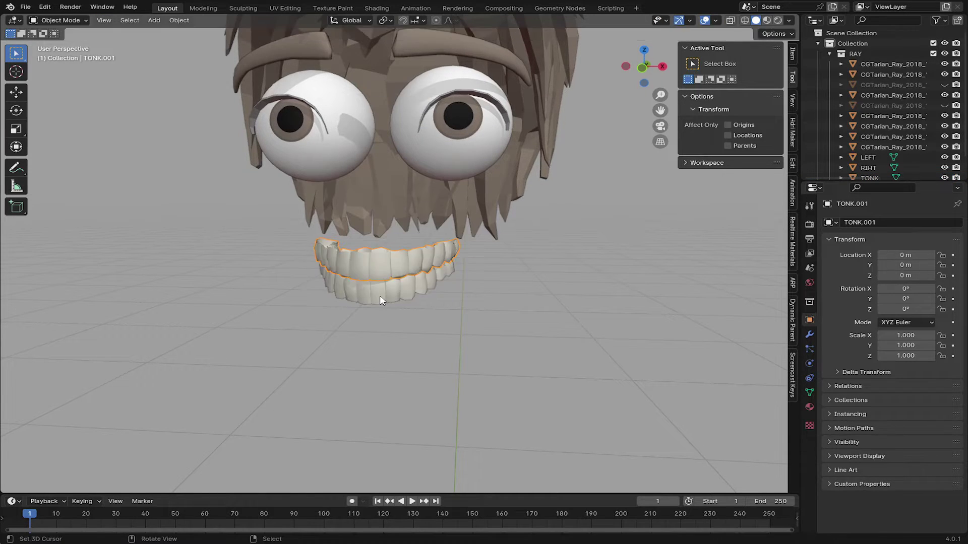
Separate the lower teeth from the tongue mesh into their own object
right_click(379, 295)
key(Tab)
key(a)
middle_drag(379, 295, 341, 294)
key(alt+a)
key(l)
key(p)
click(344, 274)
key(Tab)
Test-move the lower teeth and the tongue to check that they are separate objects, cancelling each move
click(340, 290)
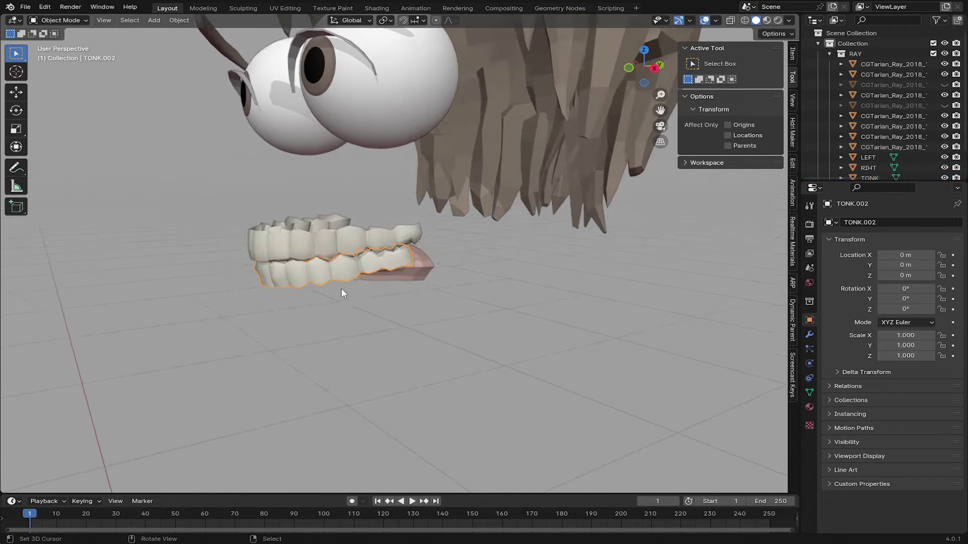
key(g)
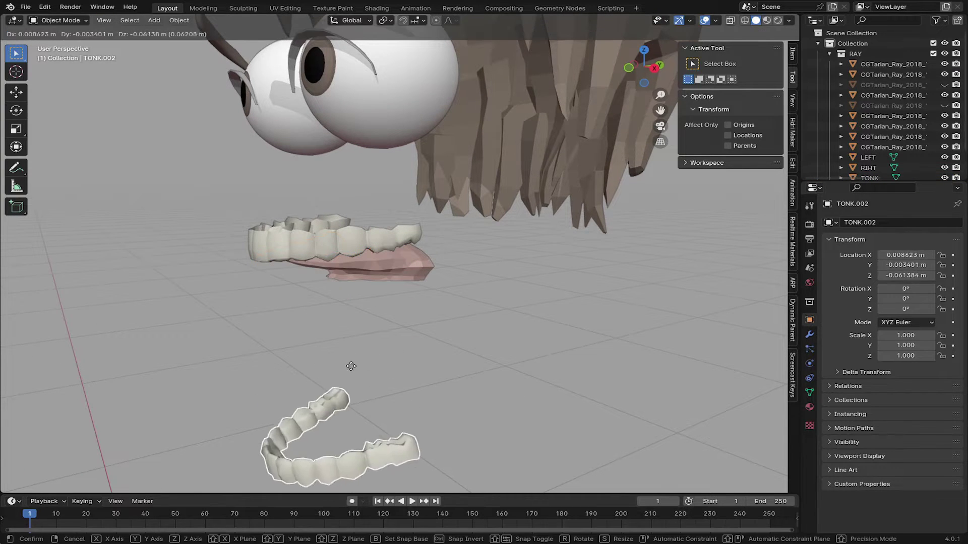
key(Escape)
key(g)
right_click(390, 296)
middle_drag(387, 269, 365, 261)
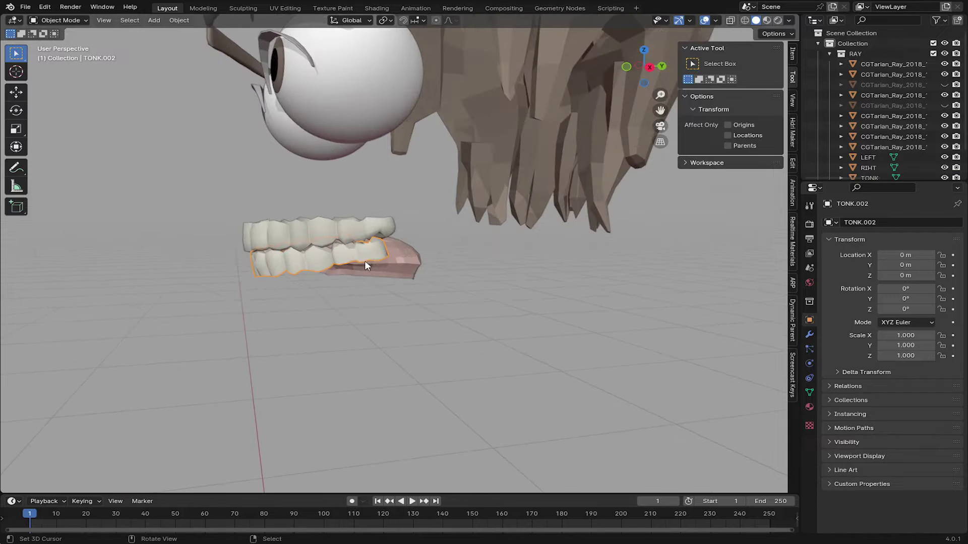
right_click(393, 268)
key(g)
right_click(380, 280)
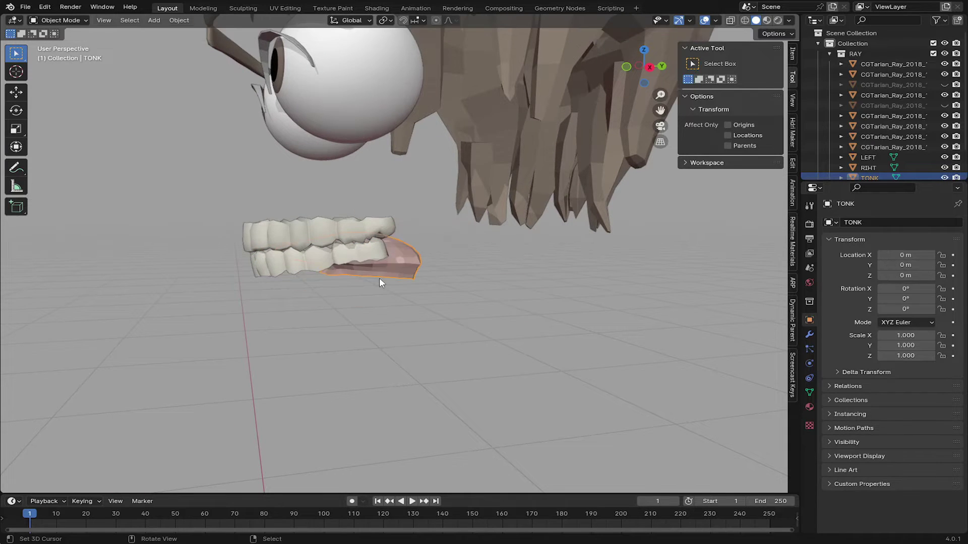
Test-move the LEFT eyeball and select the RIHT eyeball to check that the eyes are separate, cancelling the moves
scroll(386, 272, down, 5)
middle_drag(419, 233, 461, 236)
scroll(464, 232, up, 4)
click(462, 162)
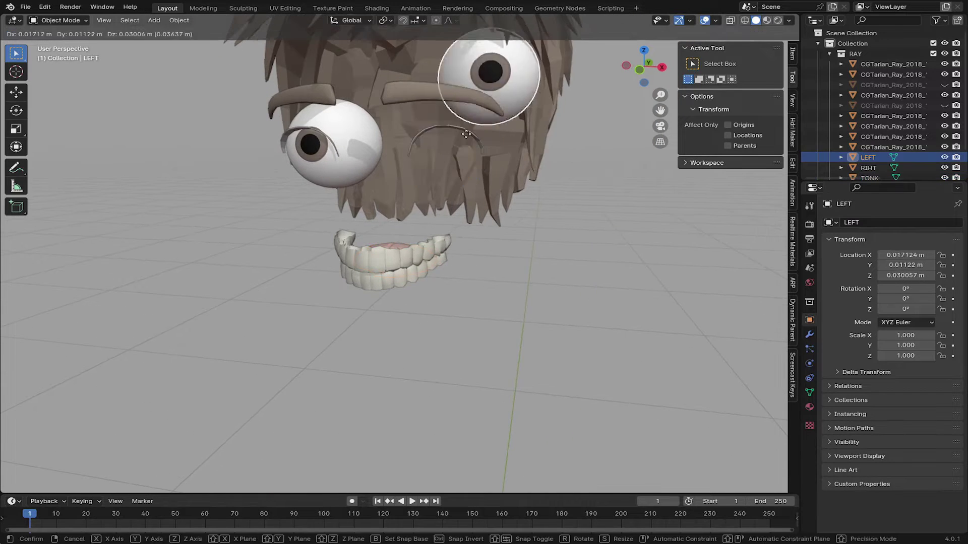
click(364, 169)
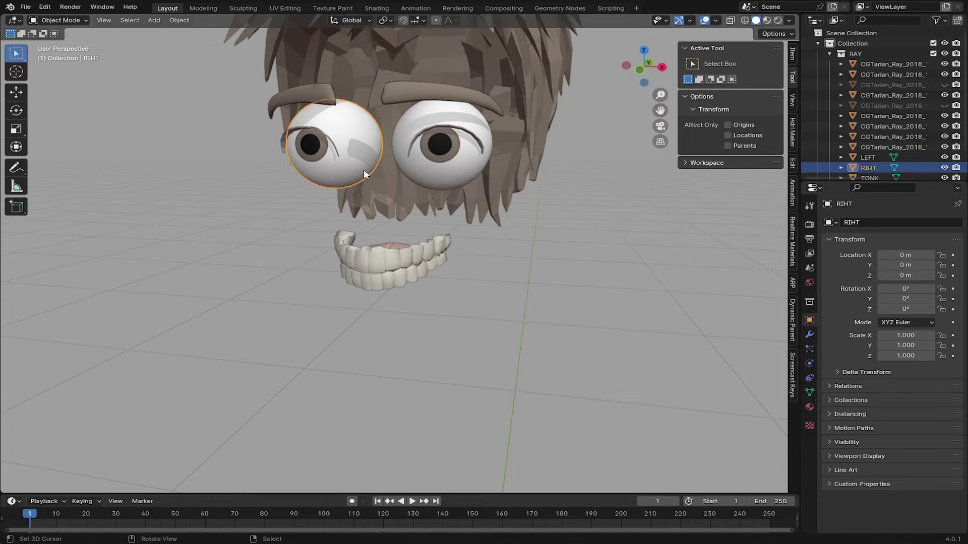
click(432, 176)
key(g)
key(Escape)
scroll(398, 141, down, 5)
middle_drag(396, 156, 392, 190)
scroll(203, 229, down, 3)
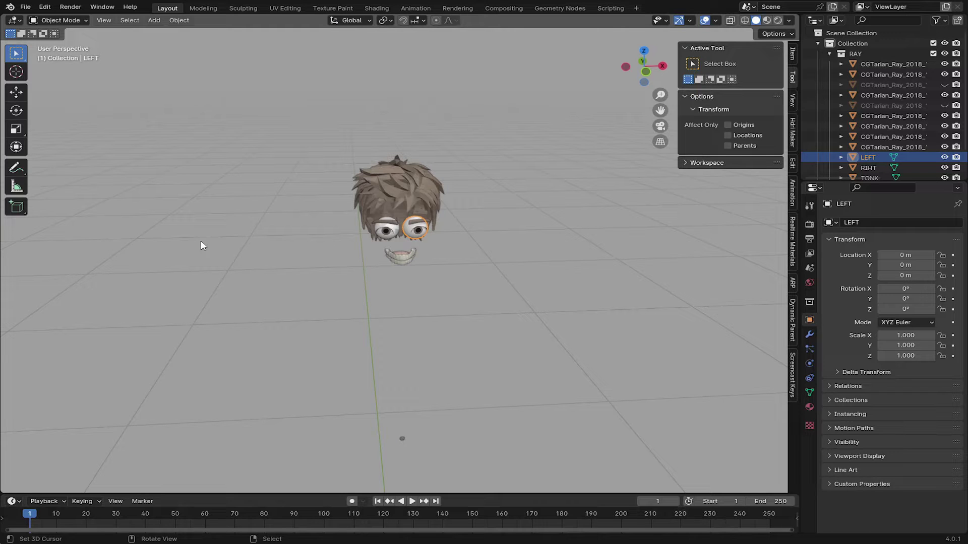
key(F4)
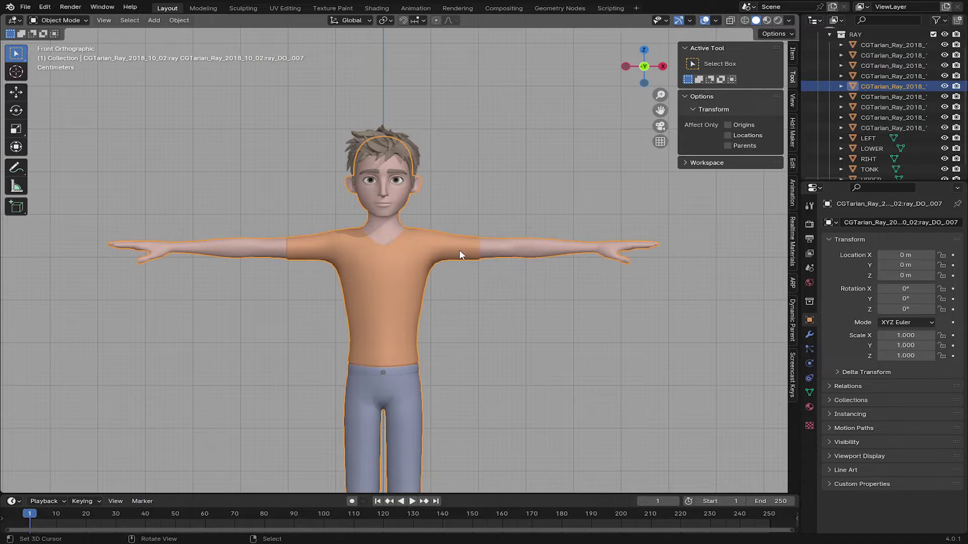
Show the Auto-Rig Pro tools and hide the character's hair mesh
click(791, 285)
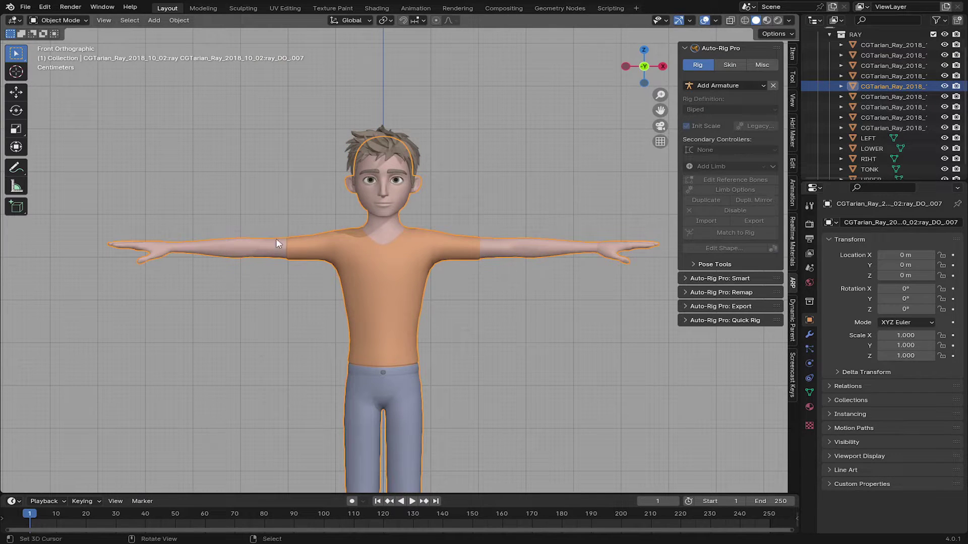
shift+middle_drag(276, 243, 283, 185)
shift+scroll(384, 236, up, 5)
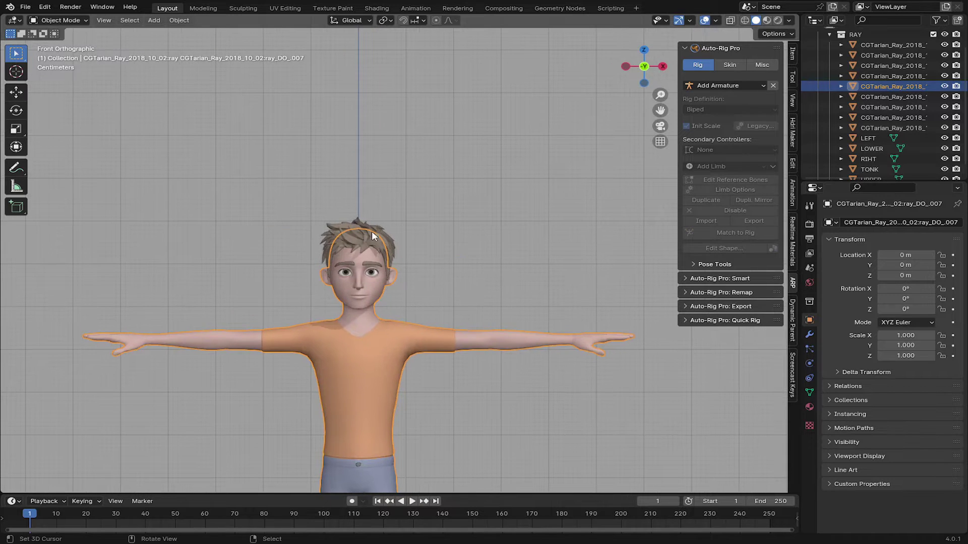
click(371, 229)
scroll(371, 223, up, 2)
scroll(371, 223, up, 2)
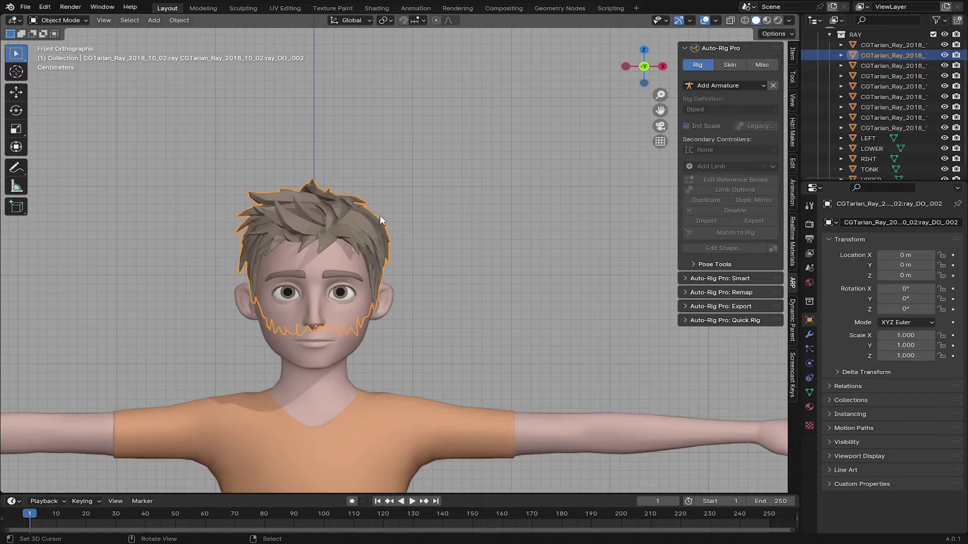
key(h)
scroll(337, 228, up, 3)
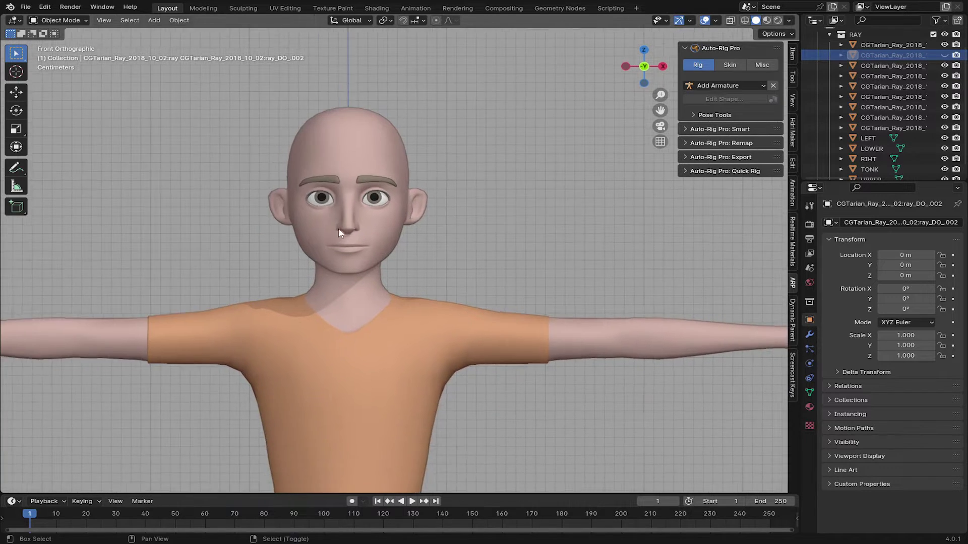
Select all visible meshes with the body as active object and load them into Auto-Rig Pro Smart as Full Body
key(a)
scroll(362, 252, down, 5)
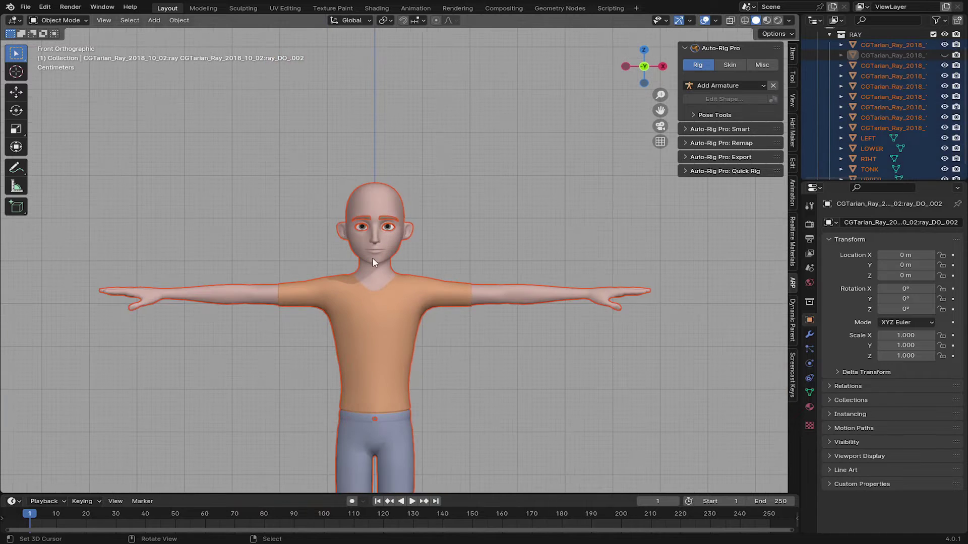
scroll(421, 247, down, 3)
scroll(431, 240, up, 3)
click(713, 129)
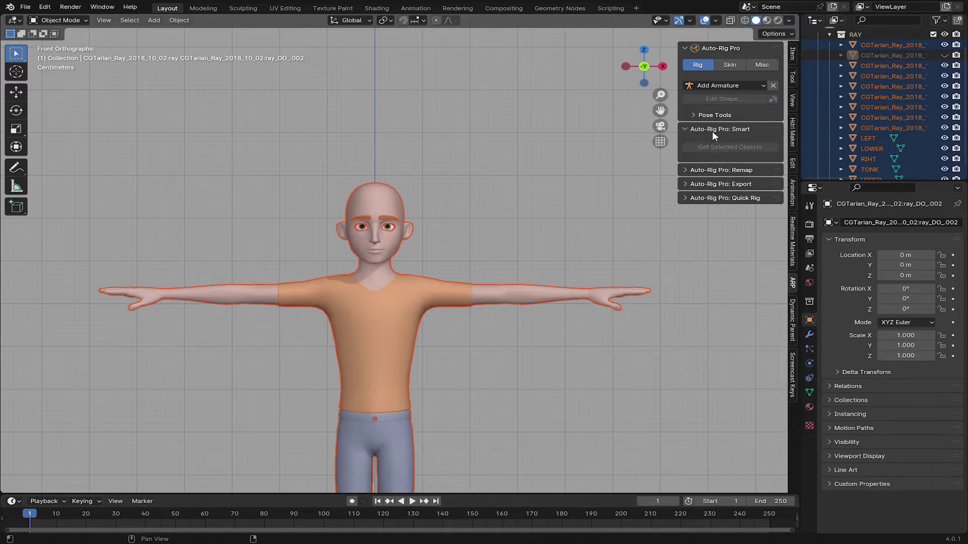
shift+click(381, 290)
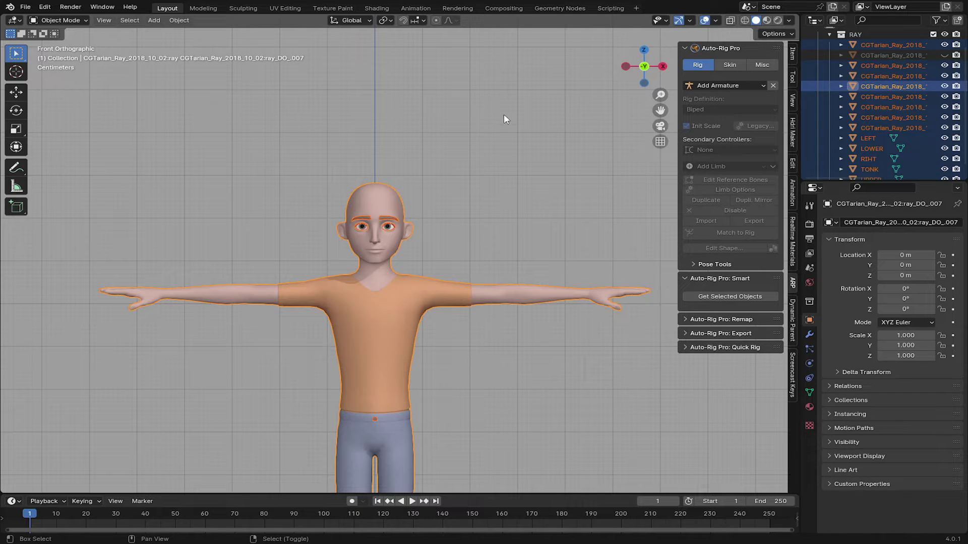
click(712, 298)
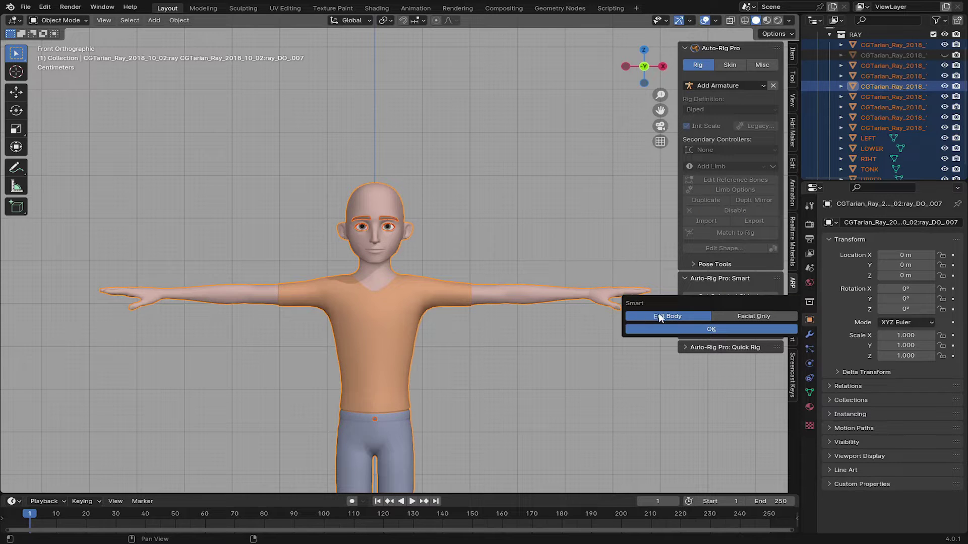
click(705, 329)
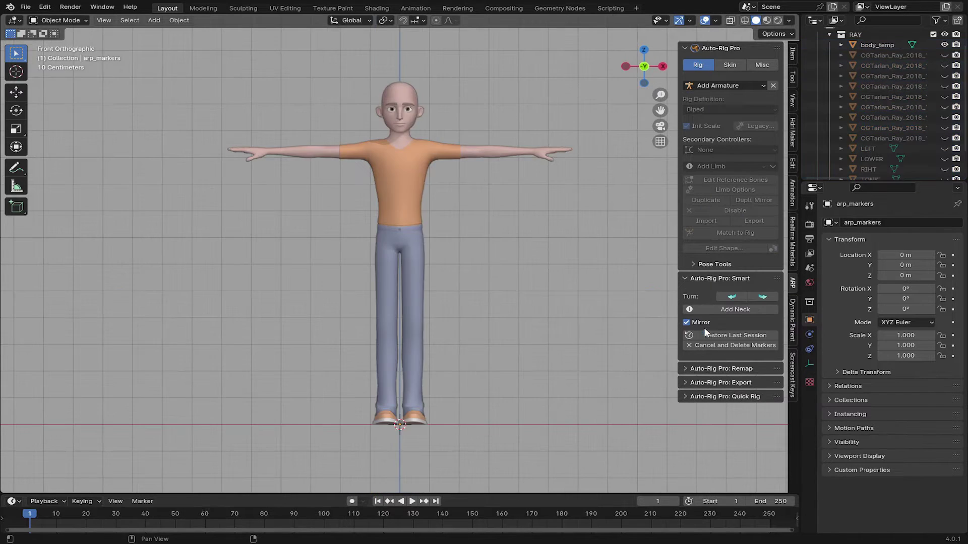
Place the neck marker at the neck's centre, about Z 1.08 m, and the chin marker at about Z 1.11 m
shift+middle_drag(472, 91, 464, 241)
scroll(463, 241, up, 4)
shift+middle_drag(454, 78, 461, 225)
scroll(461, 225, up, 2)
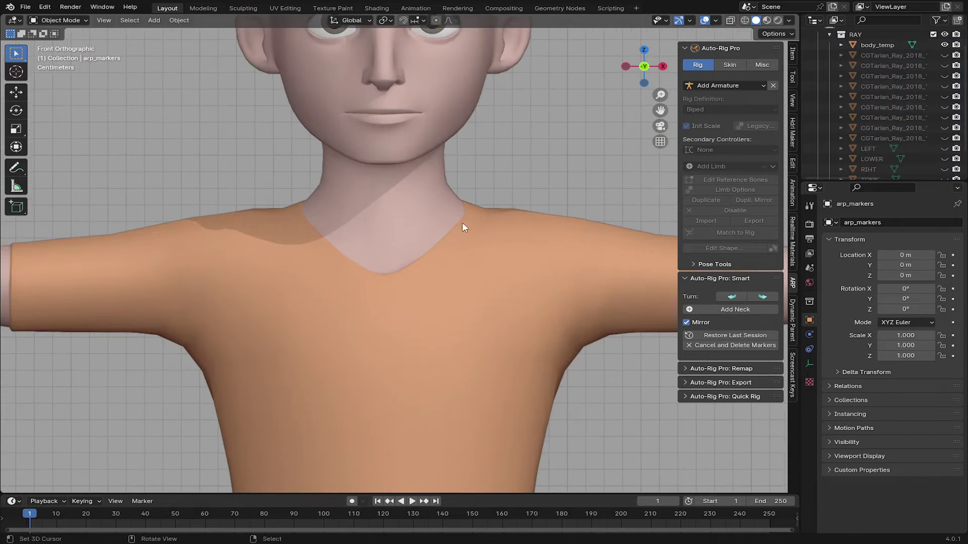
shift+middle_drag(457, 136, 458, 206)
click(736, 310)
click(390, 257)
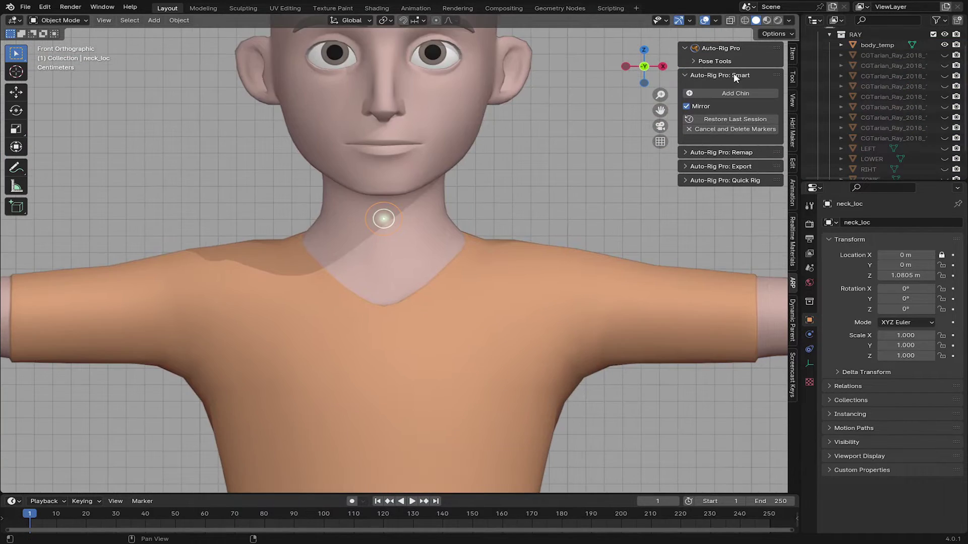
click(740, 94)
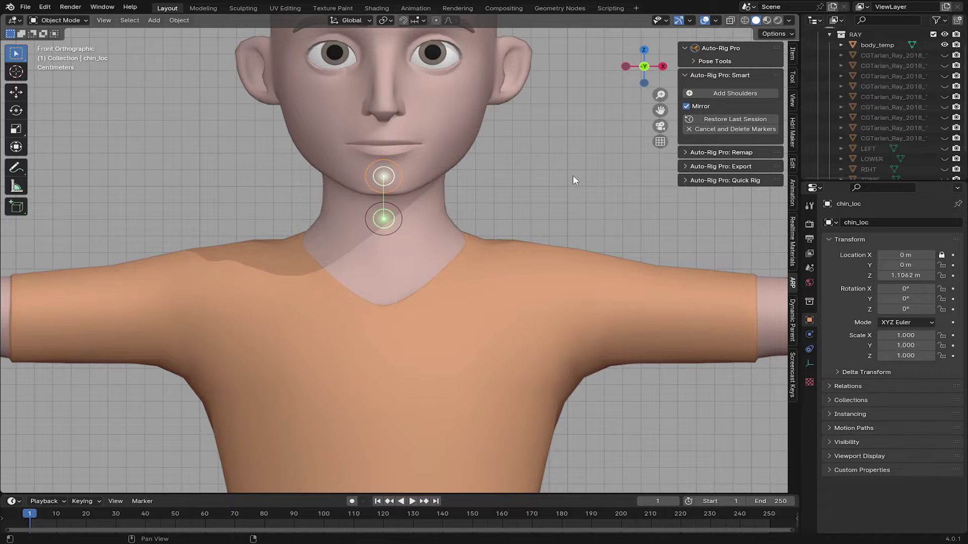
Place mirrored shoulder markers at about X 0.095 m, Z 1.023 m and wrist markers at about X 0.448 m, Z 1.022 m
click(720, 94)
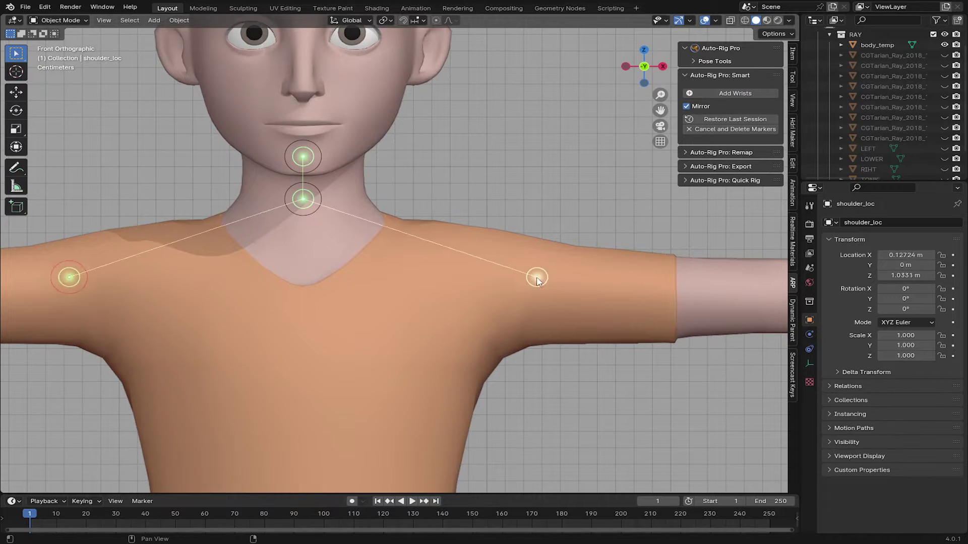
click(476, 297)
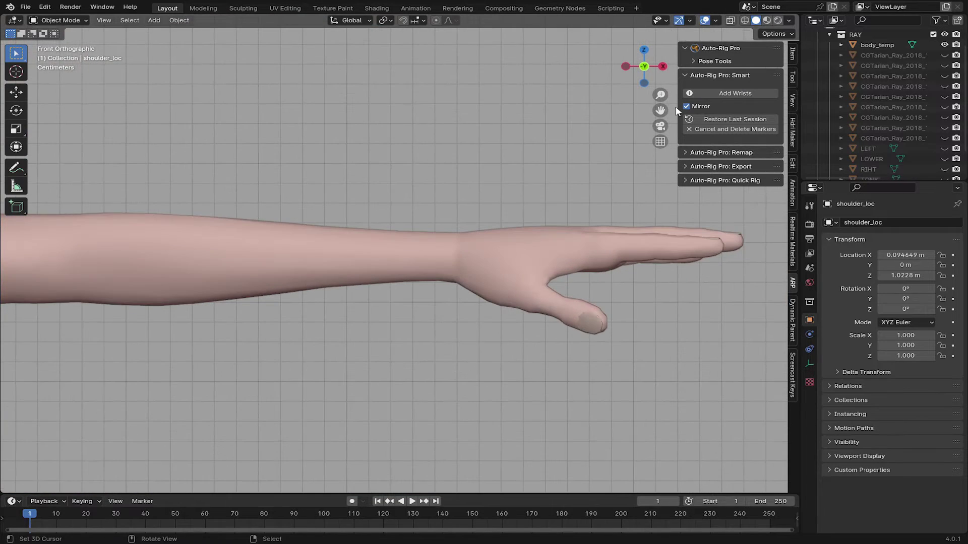
click(701, 95)
click(448, 257)
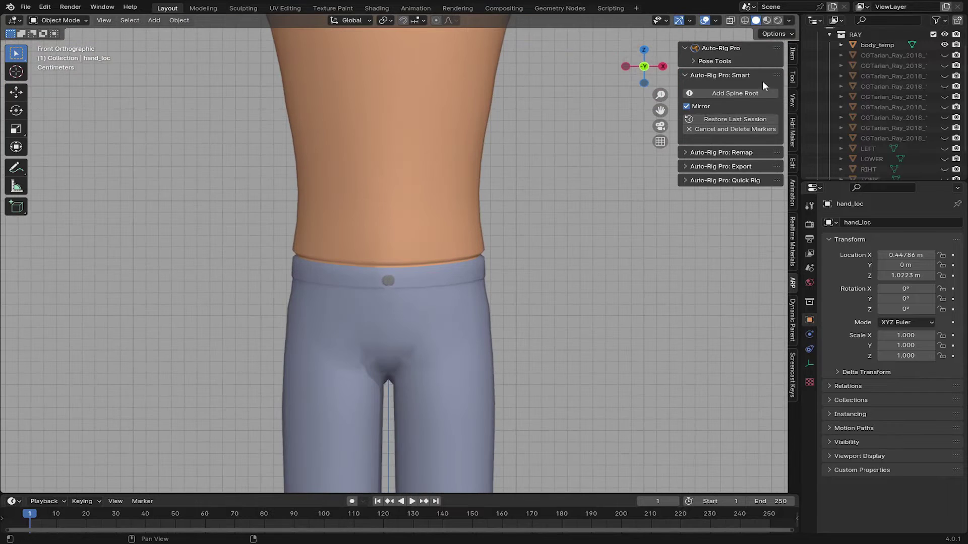
Place the spine root marker at about Z 0.742 m and mirrored ankle markers at about X 0.045 m, Z 0.070 m
click(750, 93)
click(424, 267)
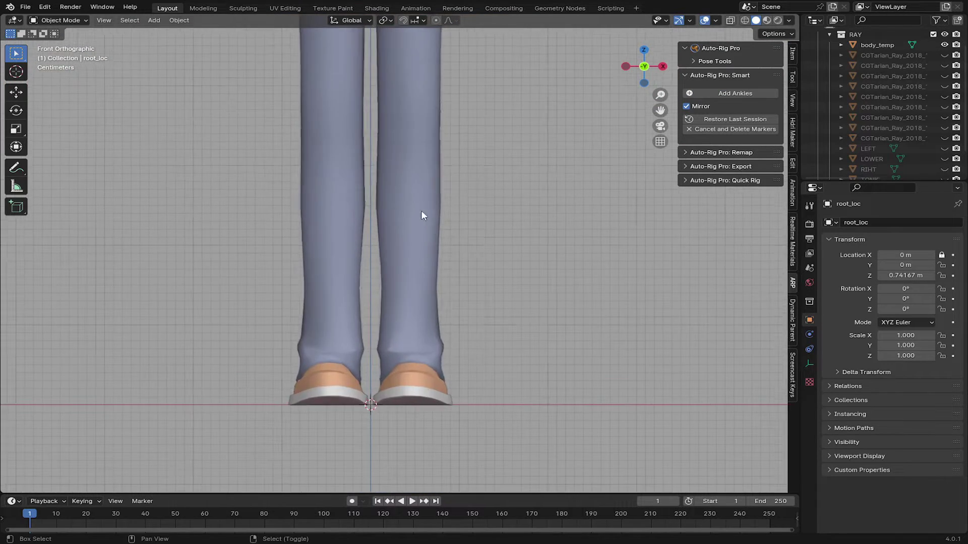
click(706, 92)
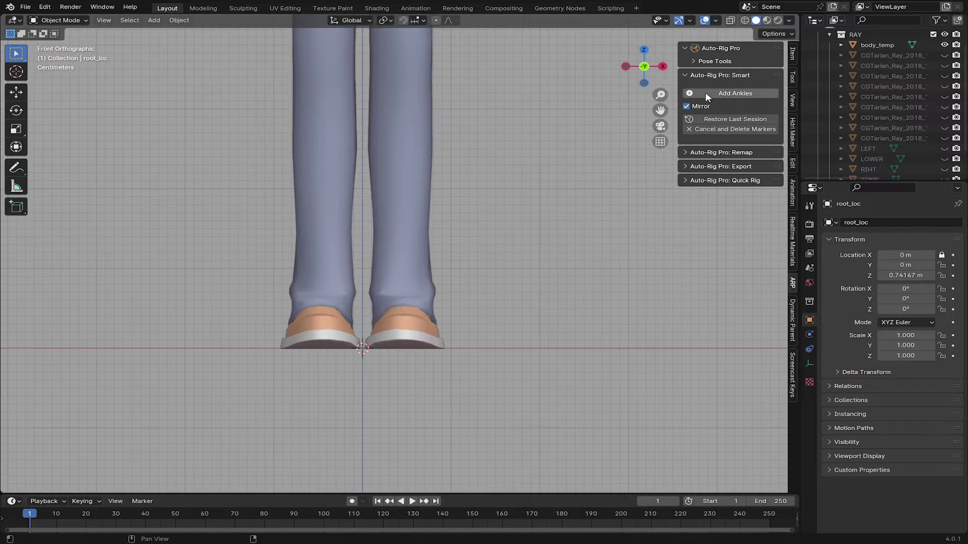
click(403, 292)
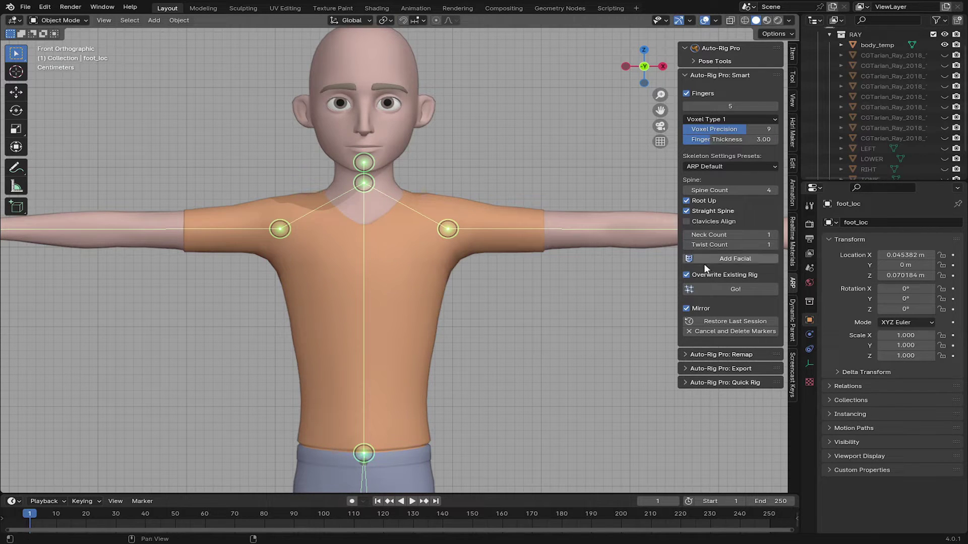
Add the facial markers and hide the hair mesh in Object Mode
click(730, 259)
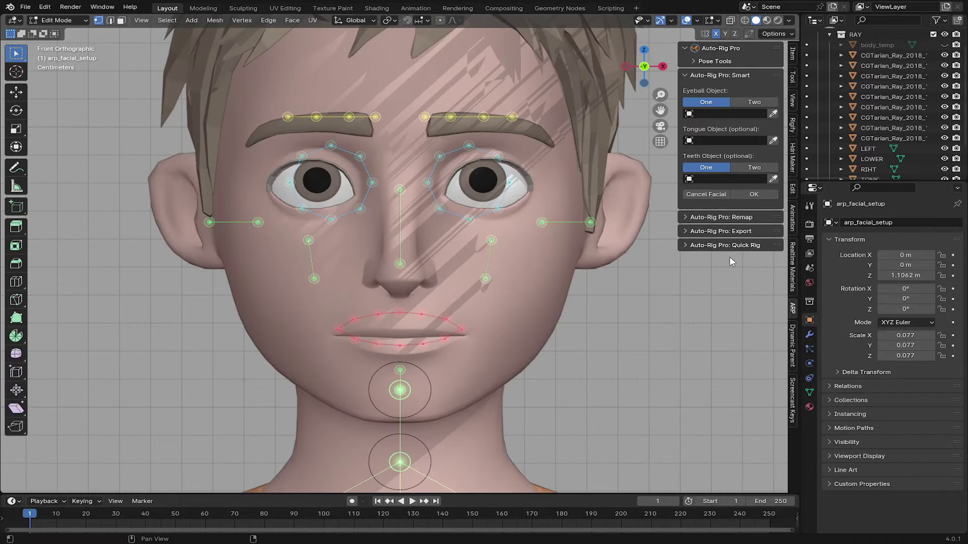
shift+middle_drag(625, 69, 598, 157)
click(37, 23)
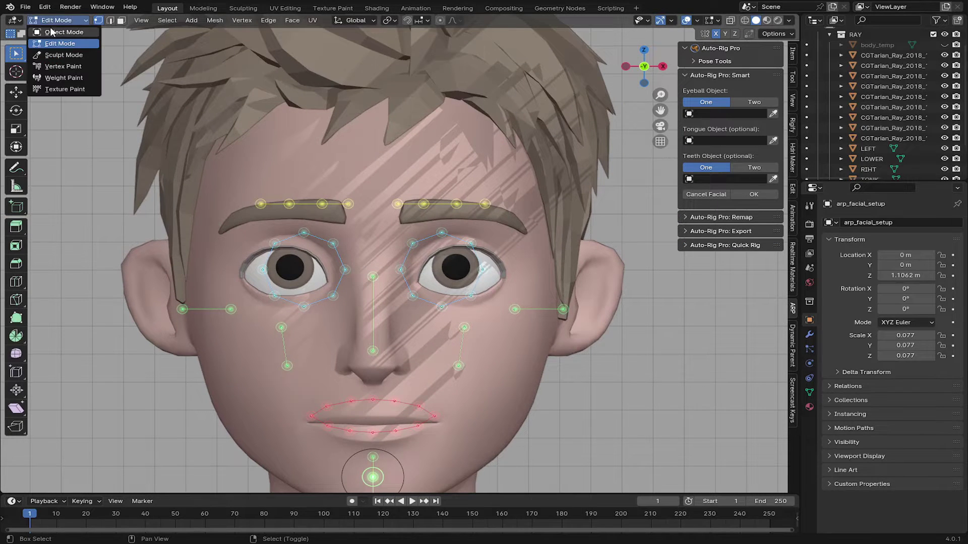
click(55, 30)
click(270, 59)
key(h)
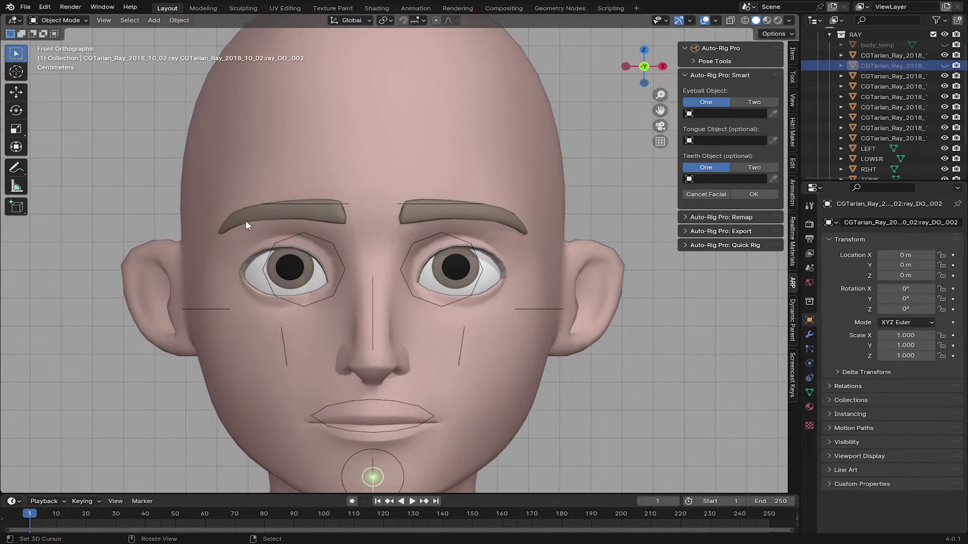
Edit arp_facial_setup and move the two outer eyebrow markers so they follow the outer half of the eyebrow
click(294, 237)
key(Tab)
key(KP_Decimal)
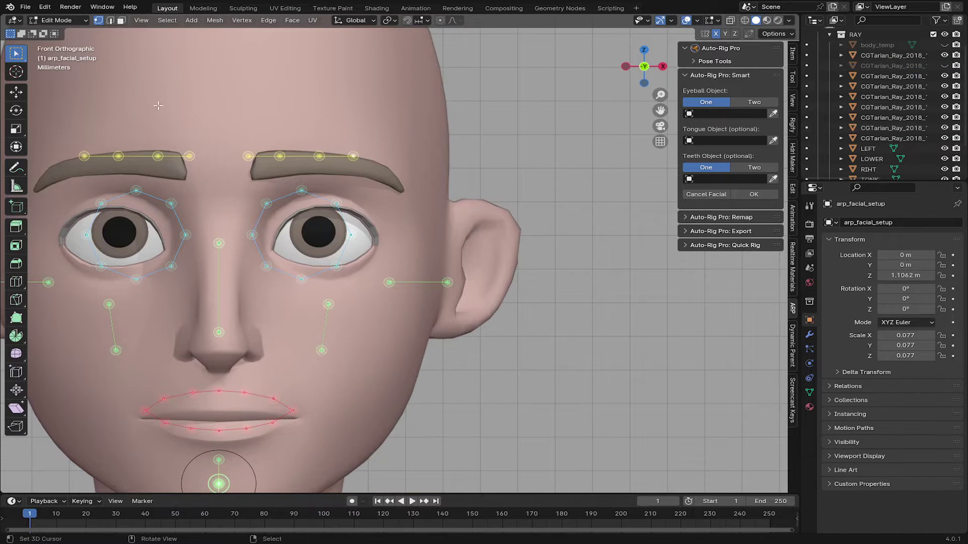
scroll(159, 106, down, 1)
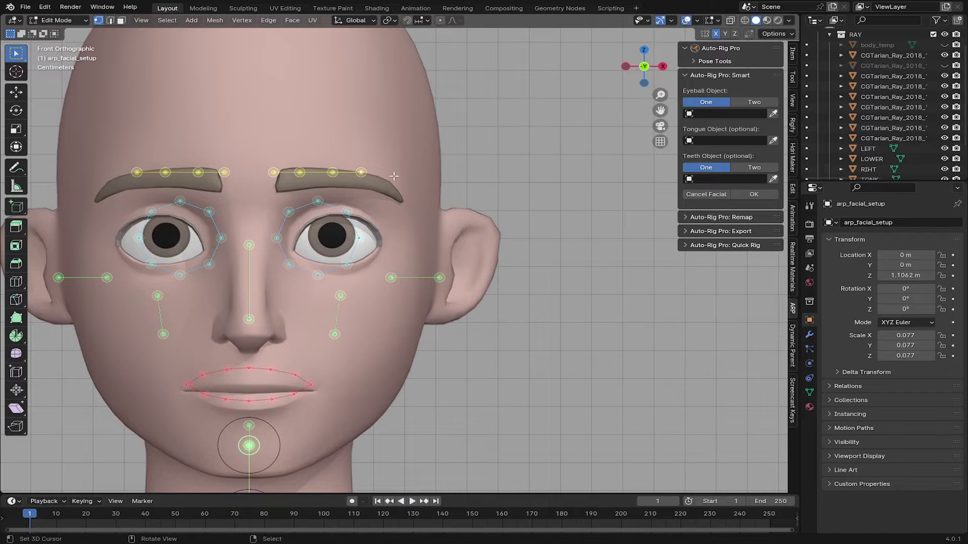
key(g)
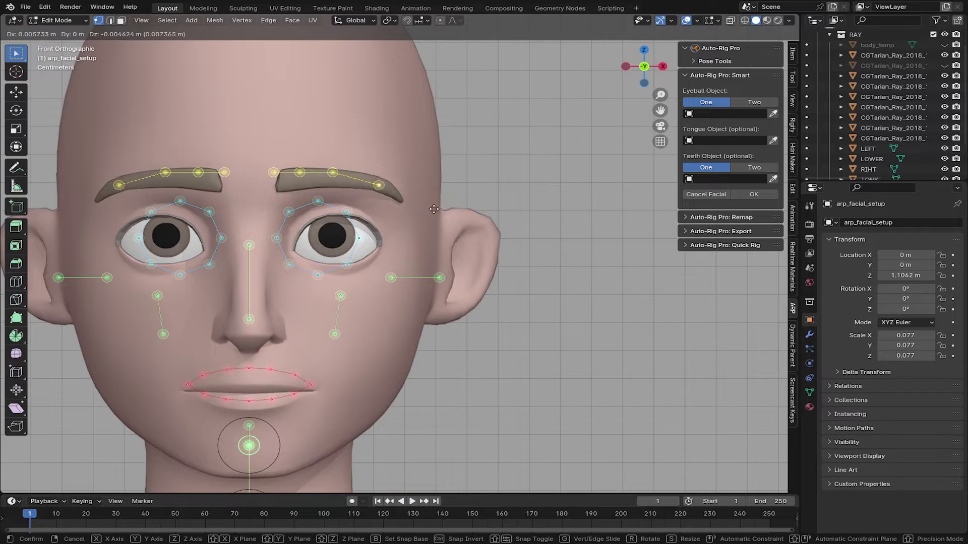
click(442, 210)
click(328, 181)
key(g)
click(353, 187)
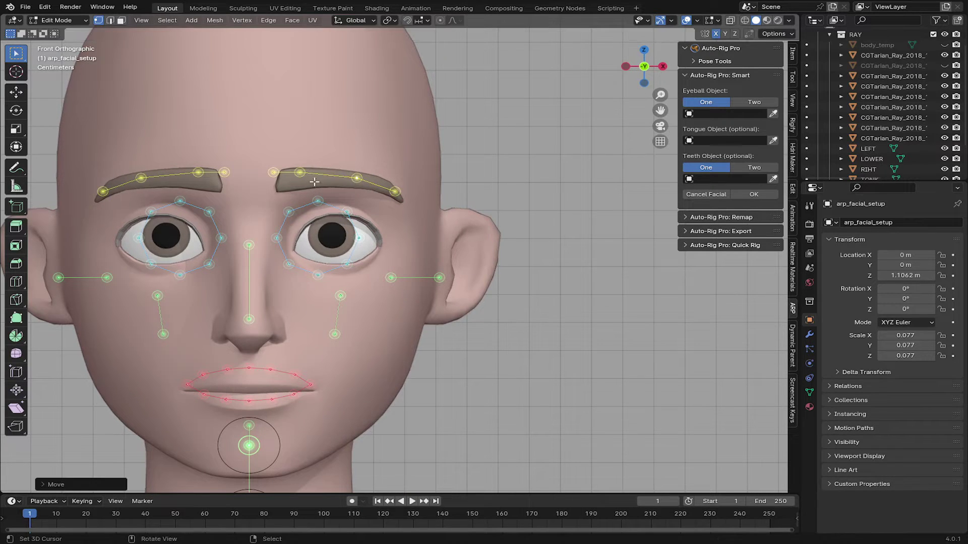
Move the two inner eyebrow markers onto the inner half of the eyebrow
click(282, 180)
key(g)
click(285, 194)
right_click(314, 170)
key(g)
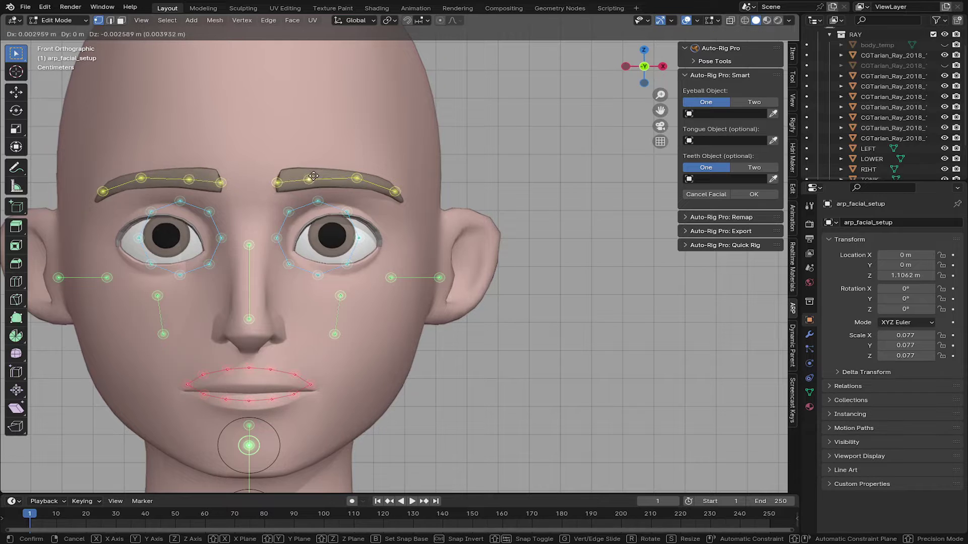
click(325, 174)
Select the entire eyelid marker loop around one eye using Select Linked delimited by Seam
shift+middle_drag(355, 252, 349, 227)
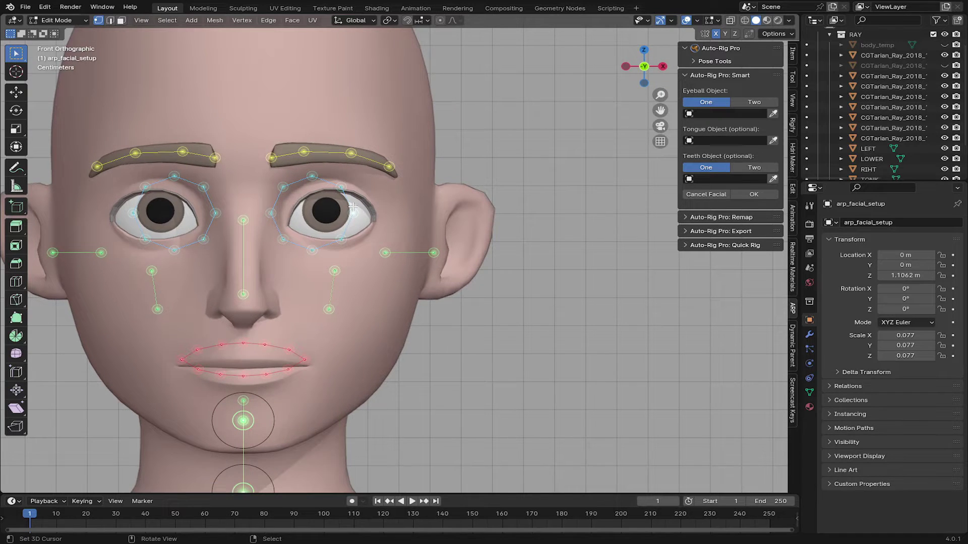
key(ctrl+l)
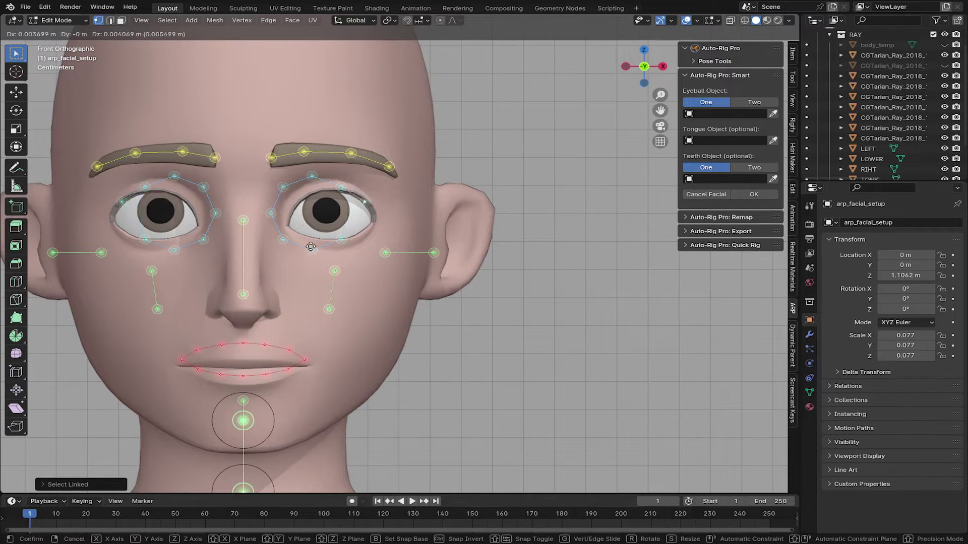
click(291, 184)
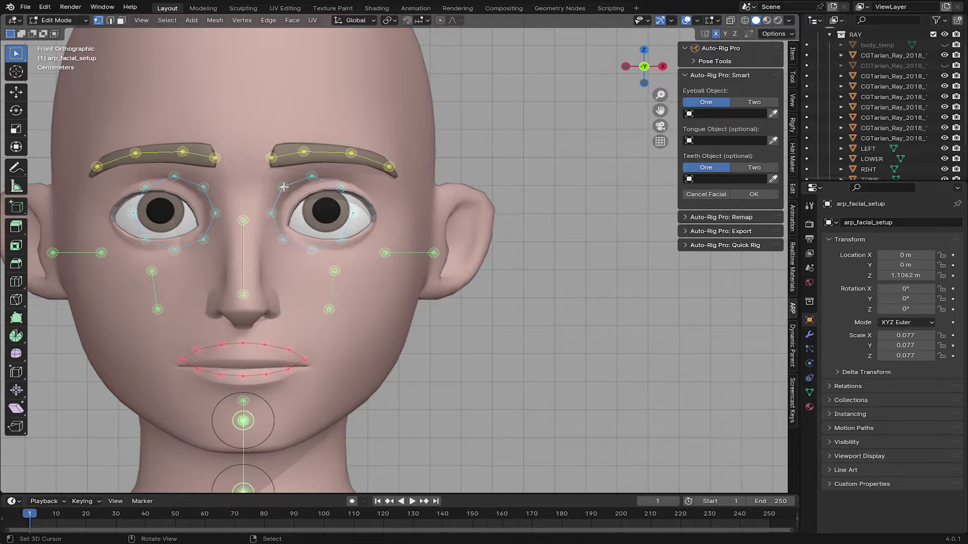
key(ctrl+l)
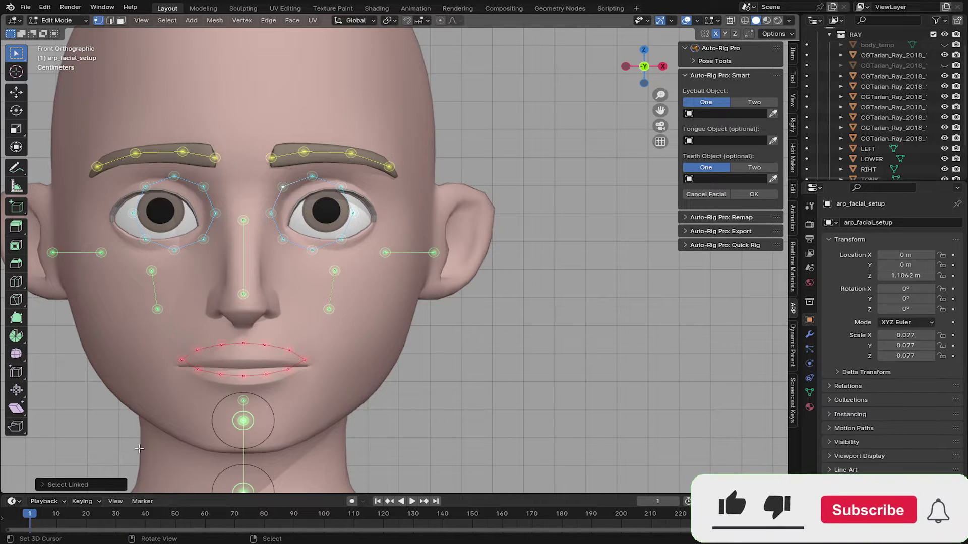
click(110, 485)
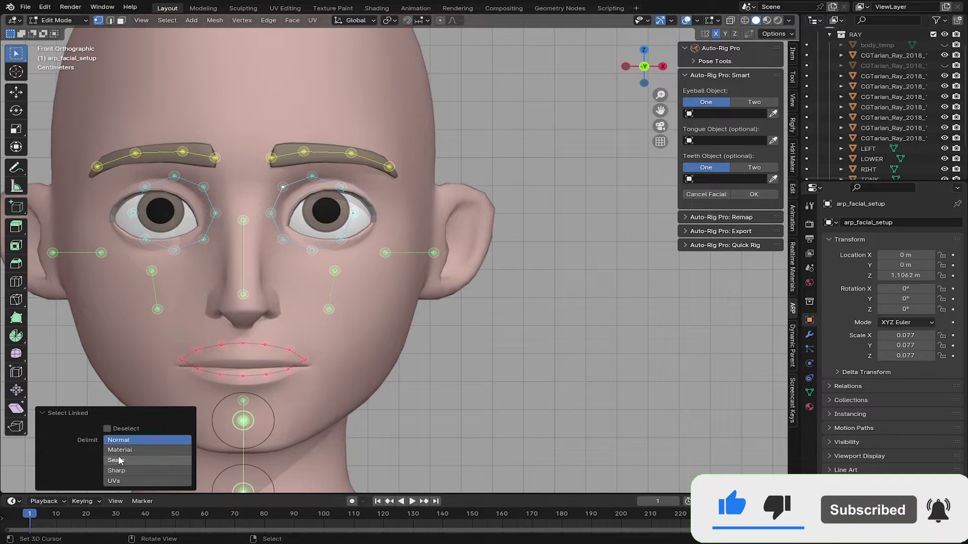
click(119, 460)
Move the eyelid marker loop about 0.004 m along X and -0.0006 m along Z to centre it on the eye
key(g)
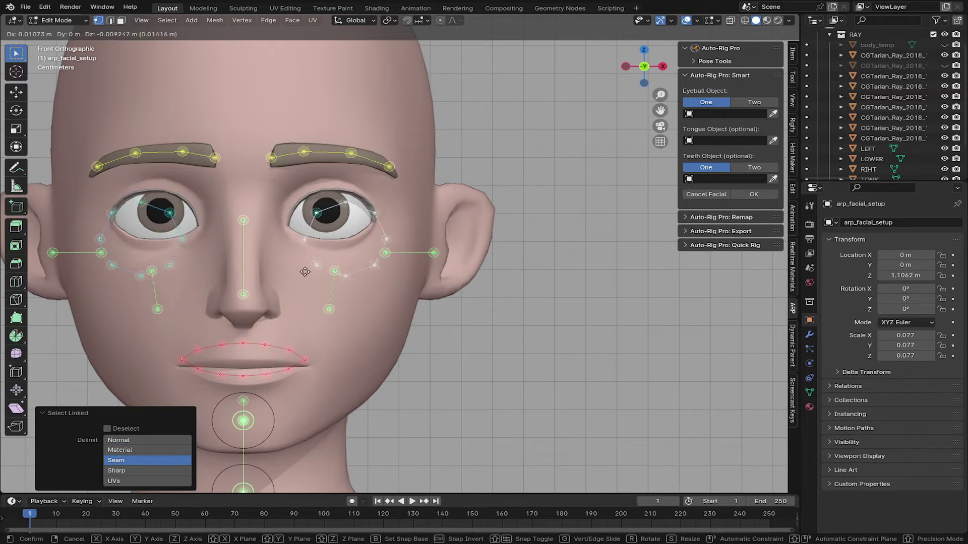
click(325, 231)
scroll(325, 231, up, 1)
key(g)
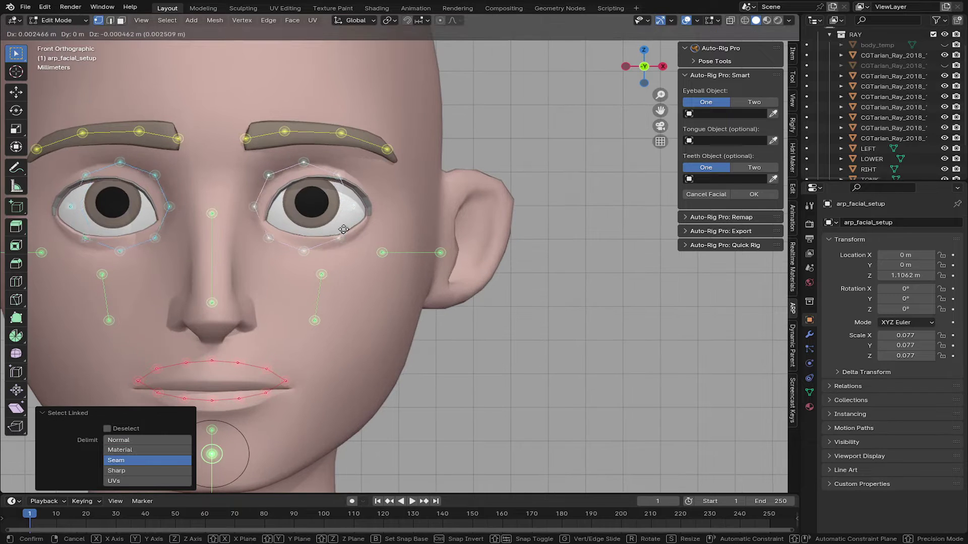
click(337, 231)
Scale the eyelid marker loop by about 1.24 along X and shift it about 0.0018 m along X and -0.00015 m along Z
key(s)
key(y)
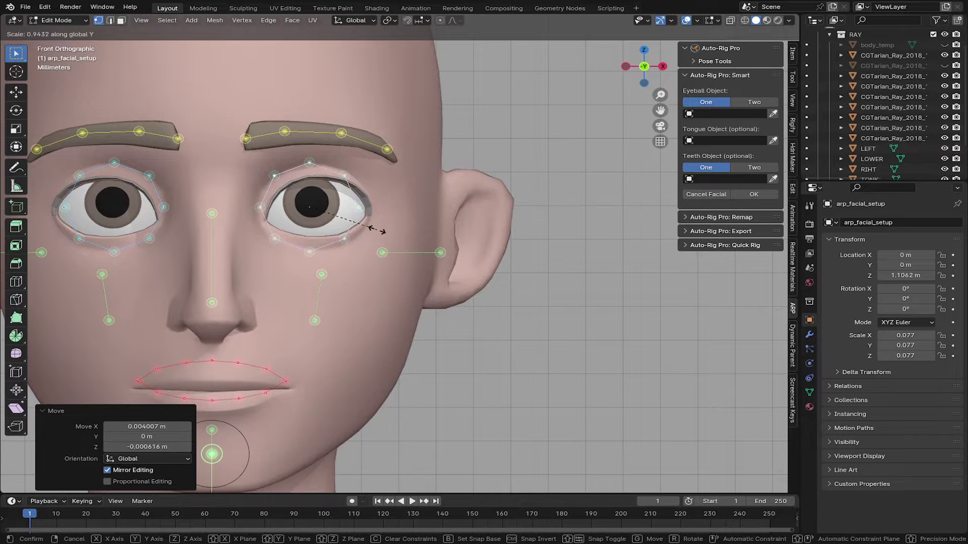
key(x)
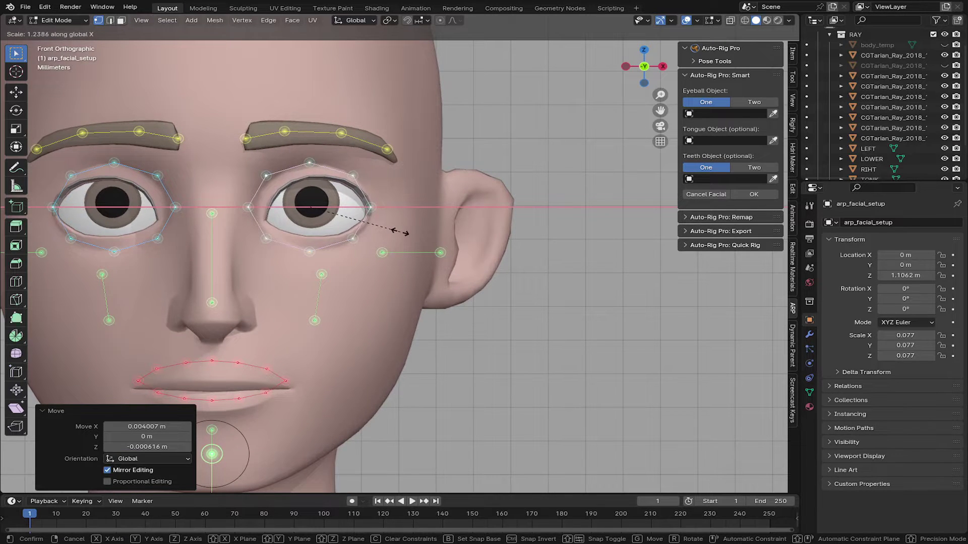
click(400, 232)
key(g)
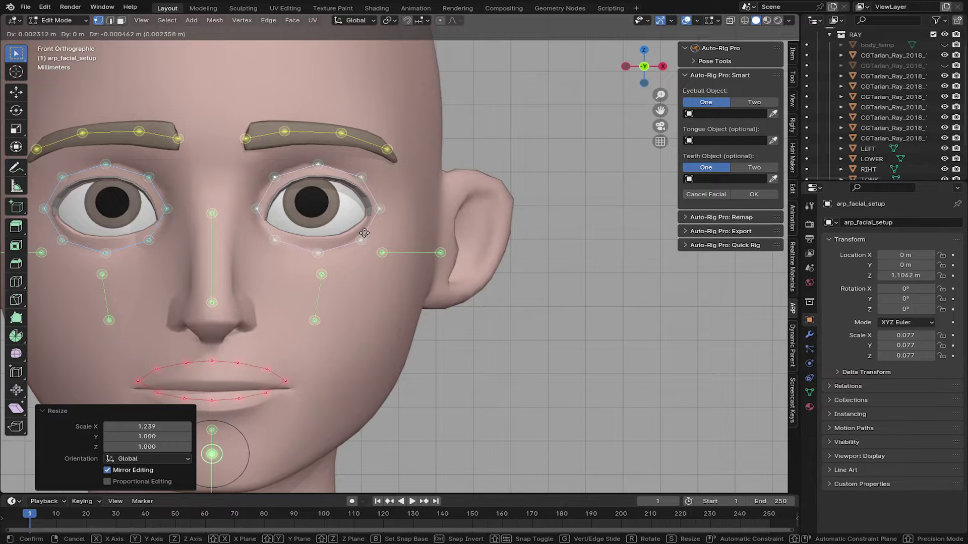
click(364, 233)
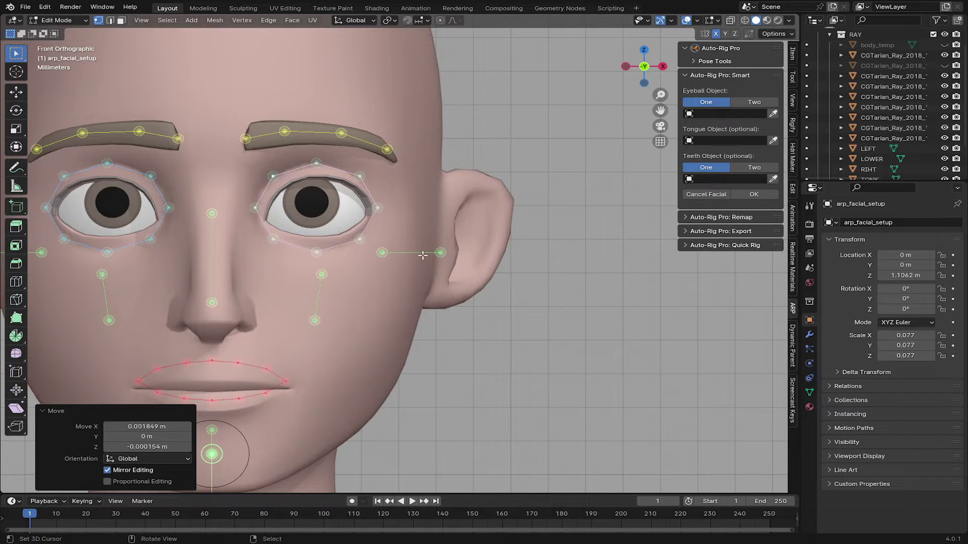
Place the two ear markers on the ear, one at the earlobe and one near the ear's upper rim
right_click(439, 257)
key(g)
click(449, 286)
right_click(370, 262)
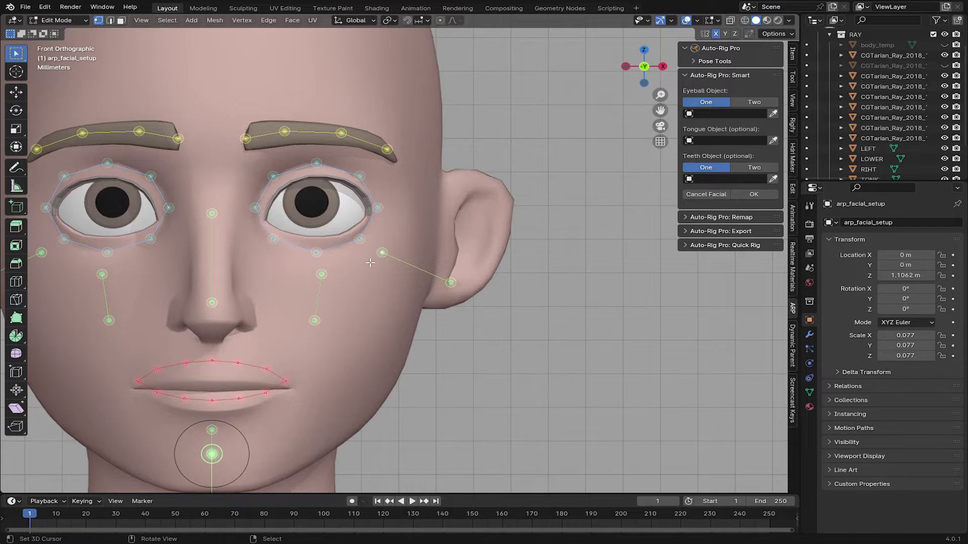
key(g)
click(458, 206)
Move the two cheek markers outward and down, the upper onto the cheekbone and the lower beside the mouth corner
click(318, 319)
key(g)
click(345, 368)
click(323, 278)
key(g)
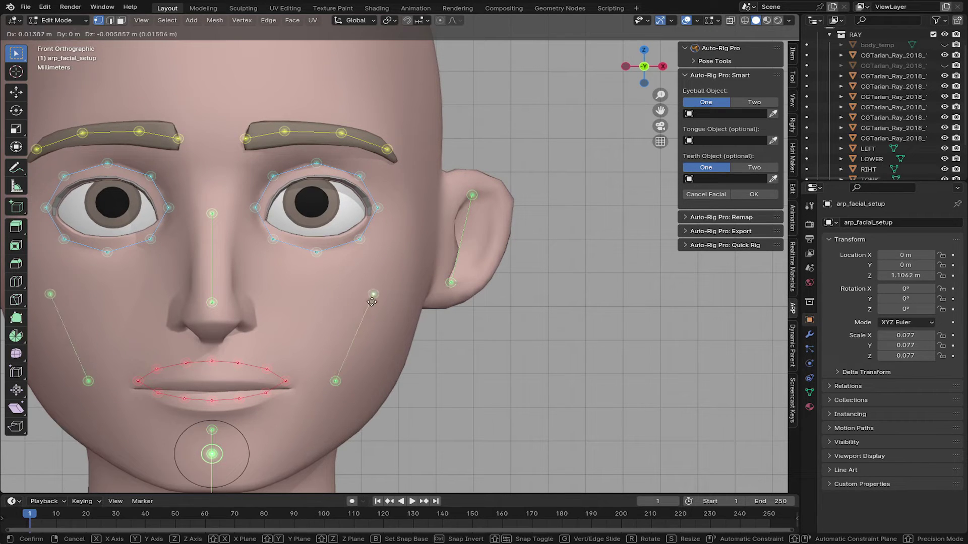
click(376, 301)
click(343, 388)
key(g)
click(346, 407)
Select the entire lip marker loop and move it about -0.0039 m along Z onto the mouth
shift+middle_drag(346, 406, 419, 331)
right_click(359, 310)
key(l)
scroll(355, 307, up, 2)
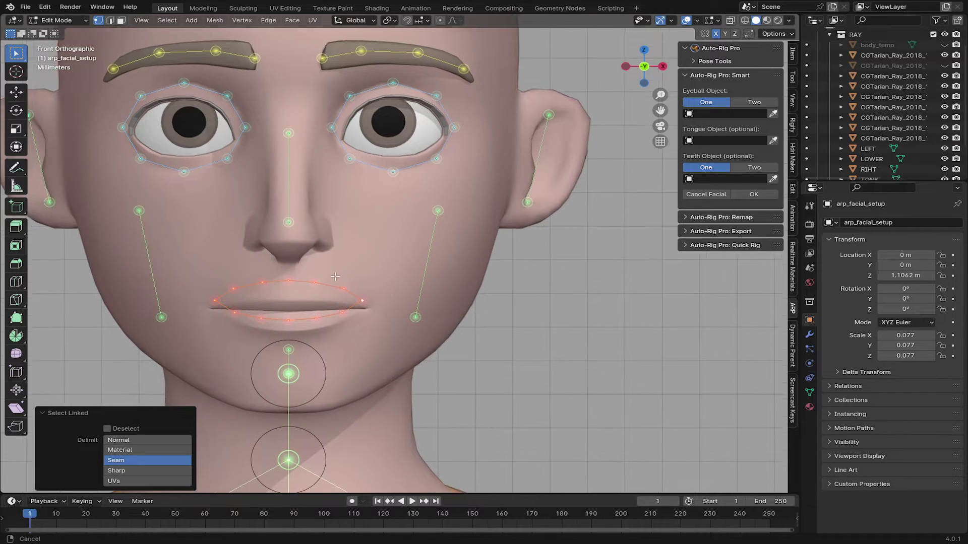
shift+middle_drag(340, 287, 376, 250)
key(g)
key(z)
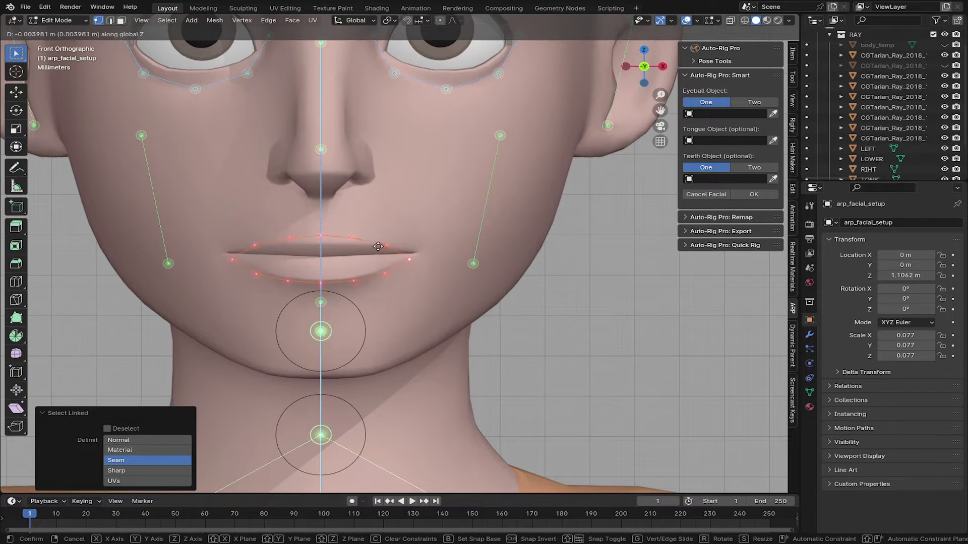
click(379, 253)
Widen the lip marker loop by about 1.2 along X so that it surrounds the mouth corners
key(s)
key(x)
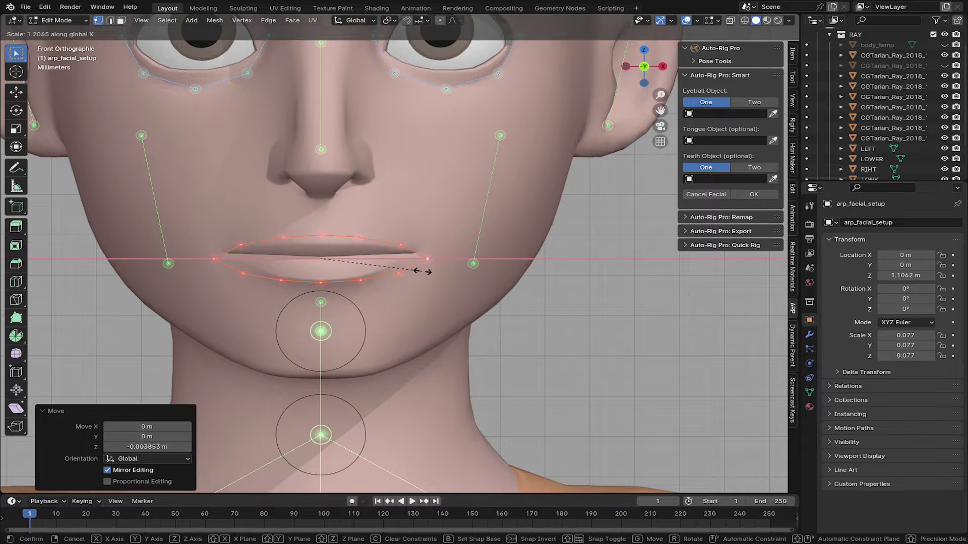
click(421, 271)
shift+middle_drag(391, 85, 340, 156)
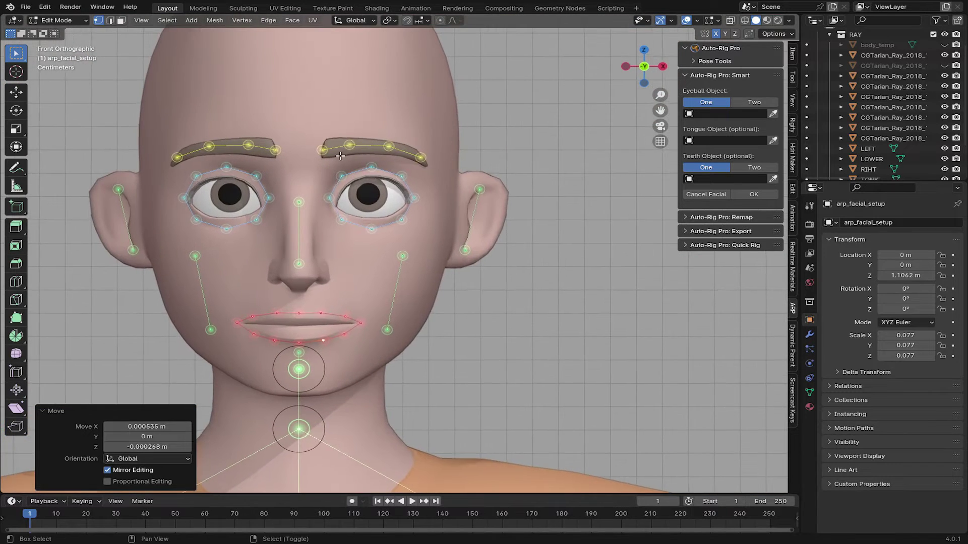
shift+middle_drag(297, 83, 312, 115)
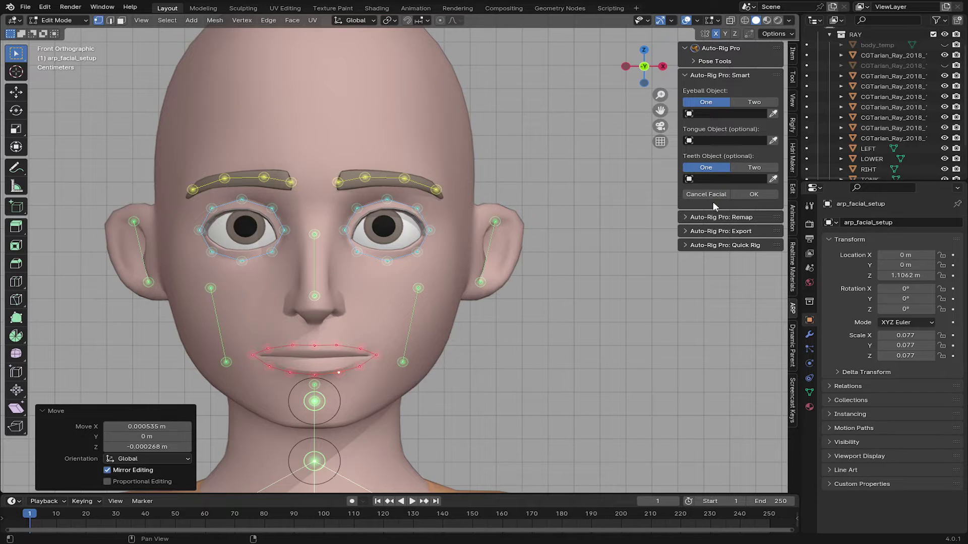
shift+middle_drag(411, 196, 458, 211)
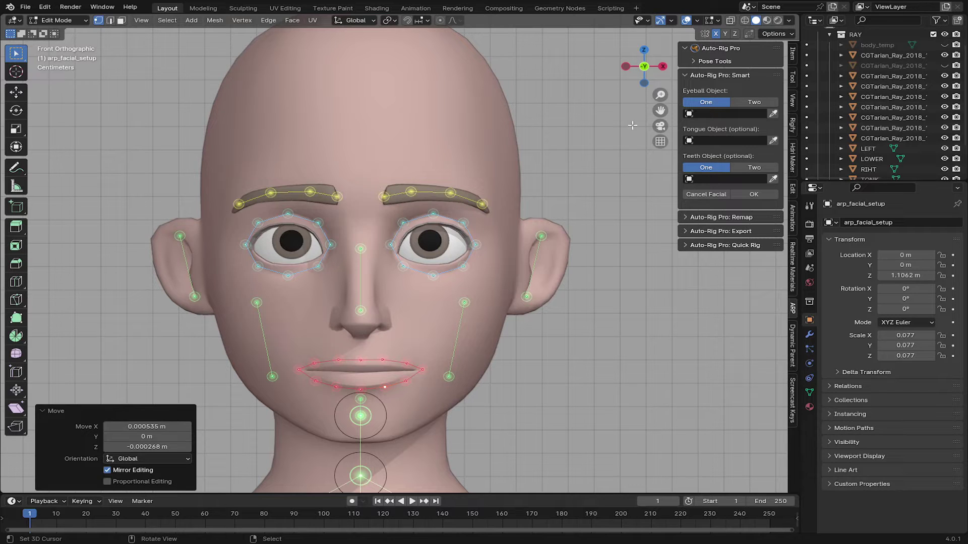
Set the eyeball option to two objects, switch to Object Mode and assign LEFT and RIHT as the left and right eyeballs
click(745, 105)
click(54, 21)
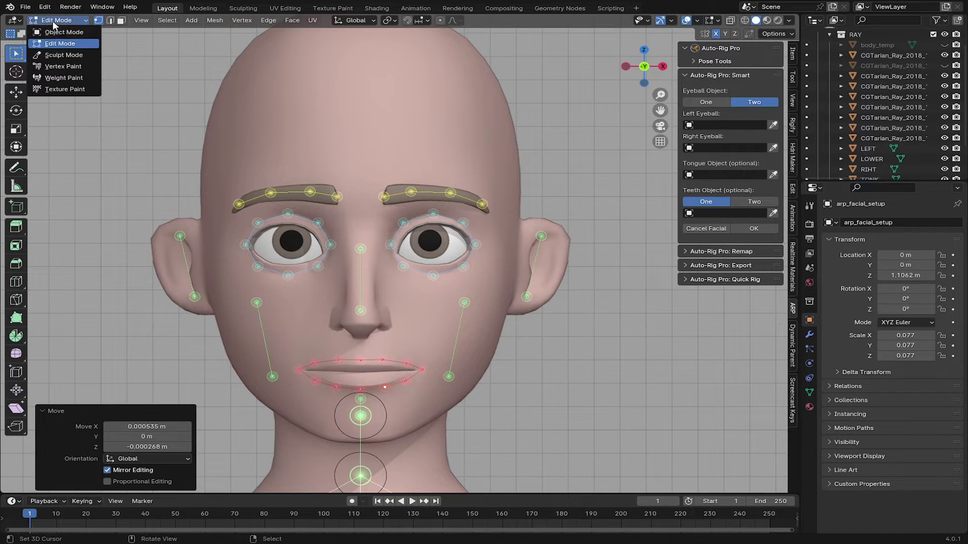
click(56, 32)
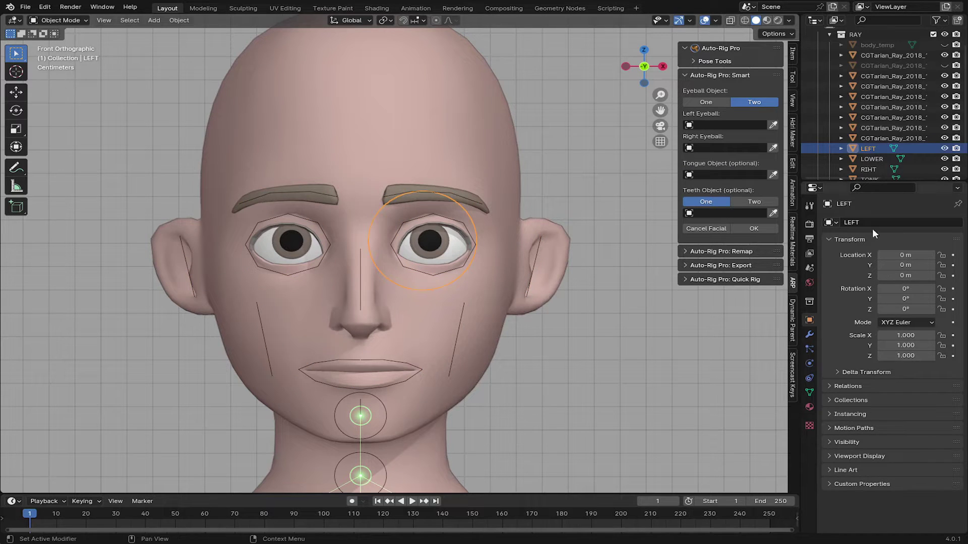
click(886, 148)
click(297, 247)
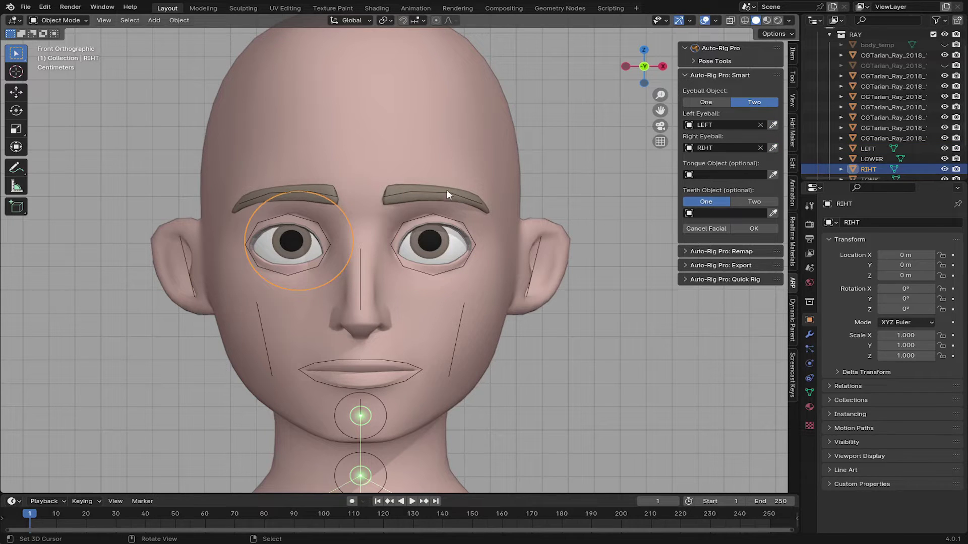
Hide the head mesh to expose the teeth and gums inside the mouth
click(442, 173)
key(h)
middle_drag(366, 356, 292, 310)
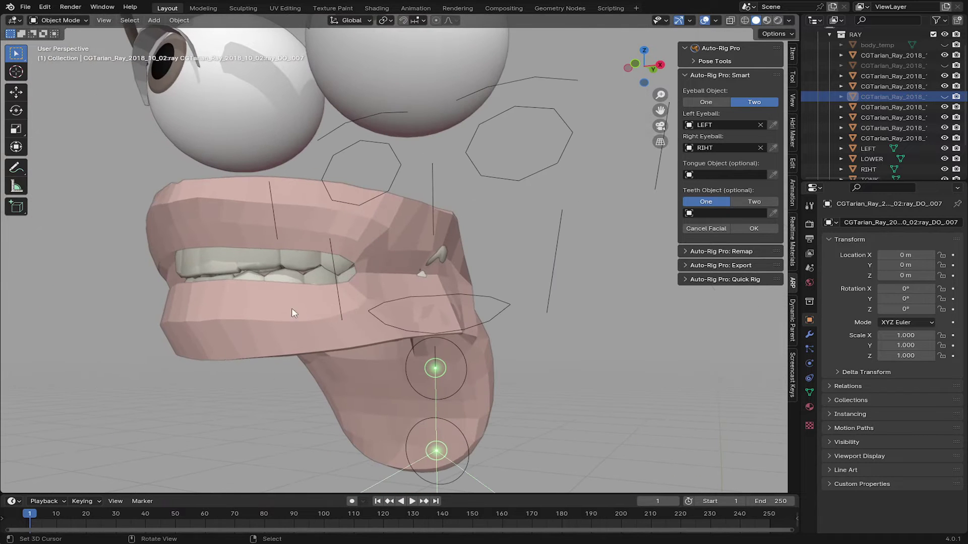
Set the teeth option to two objects and assign UPPER as the upper teeth and LOWER as the lower teeth
click(257, 266)
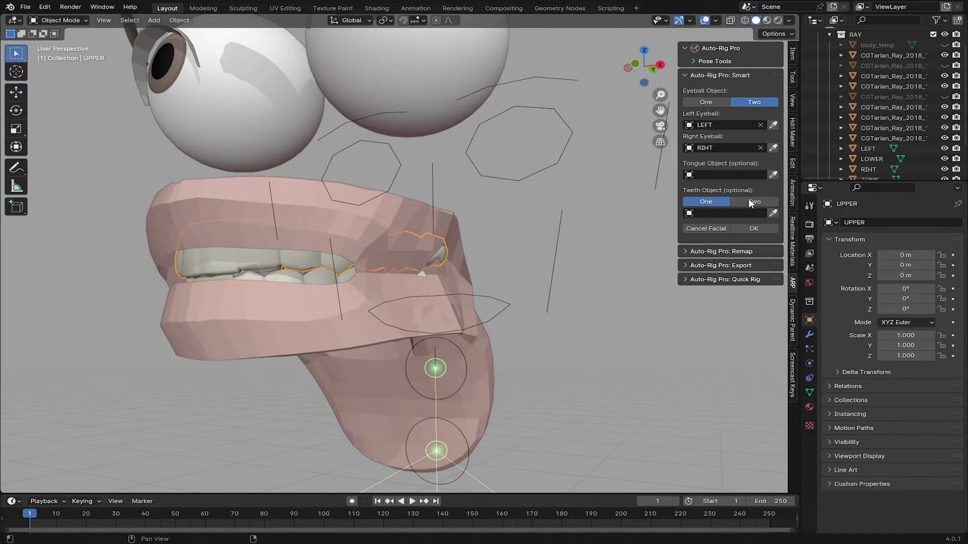
middle_drag(338, 224, 273, 277)
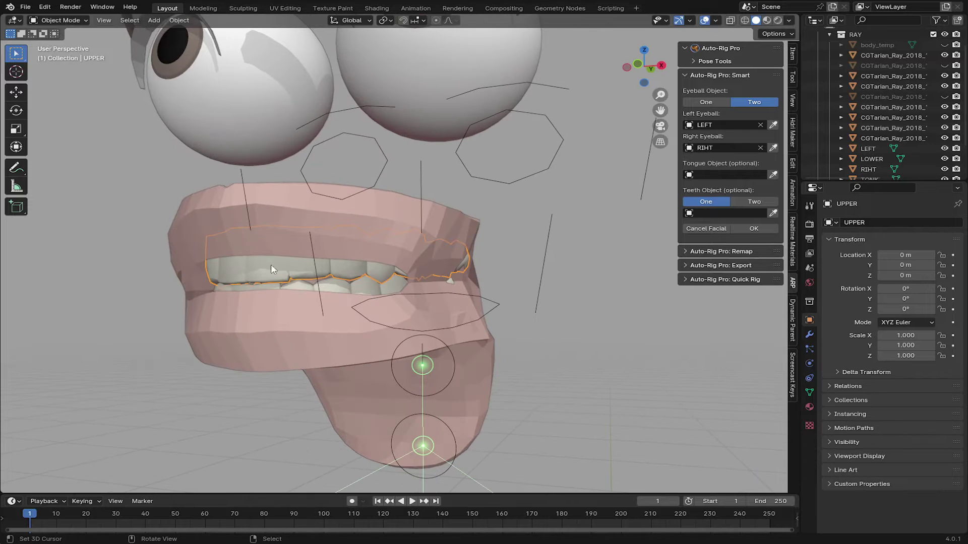
middle_drag(343, 266, 356, 282)
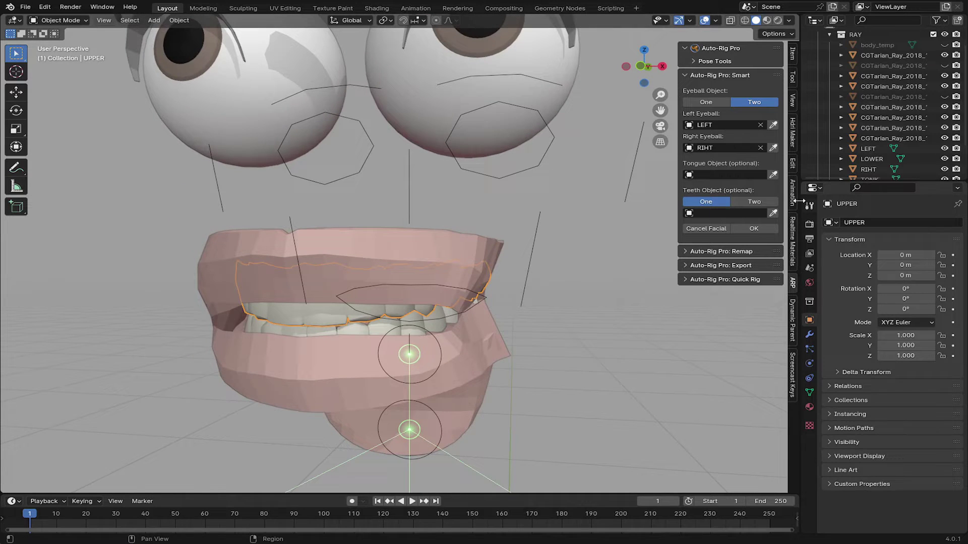
click(756, 202)
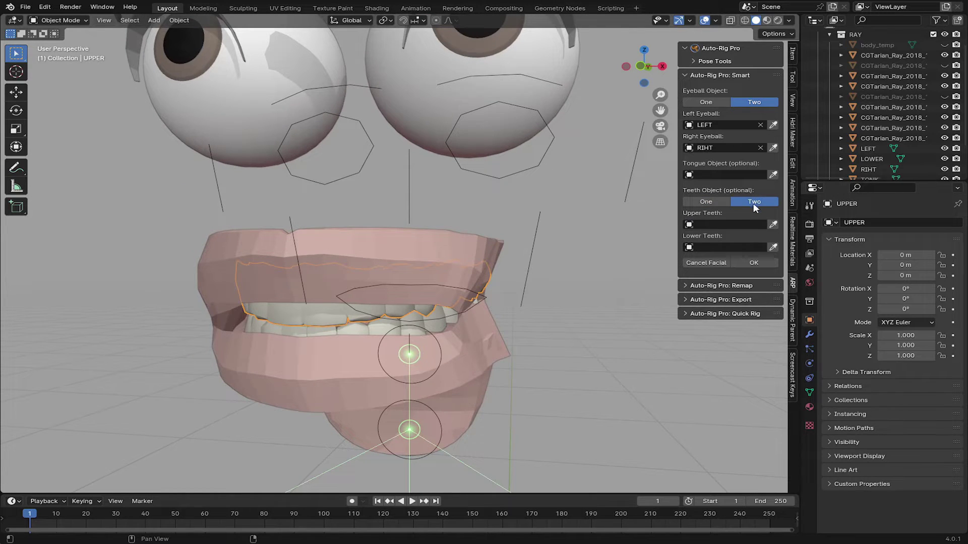
click(773, 225)
click(367, 332)
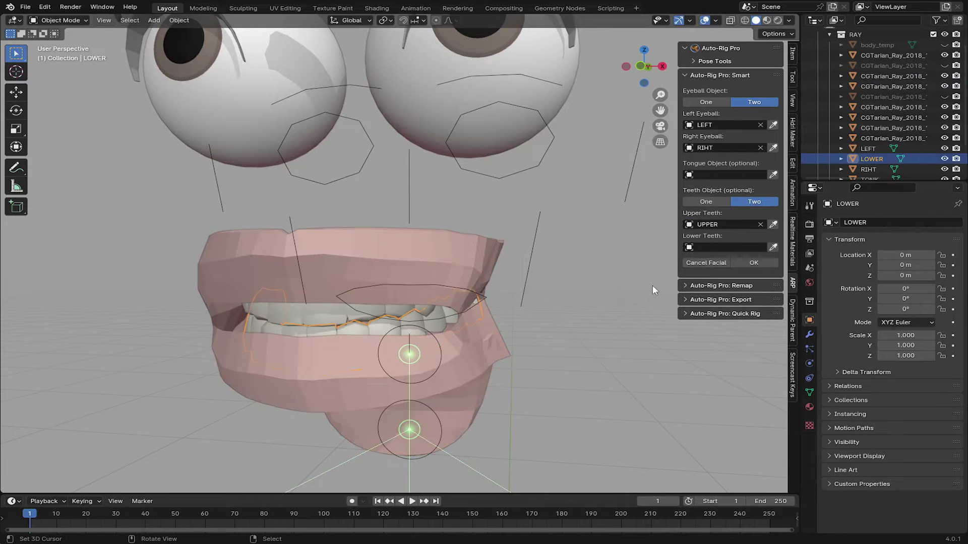
click(772, 248)
Hide the gum mesh covering the tongue and assign TONK as the tongue object
middle_drag(462, 297, 390, 320)
shift+middle_drag(391, 321, 434, 238)
scroll(456, 250, up, 5)
scroll(424, 238, down, 2)
click(434, 237)
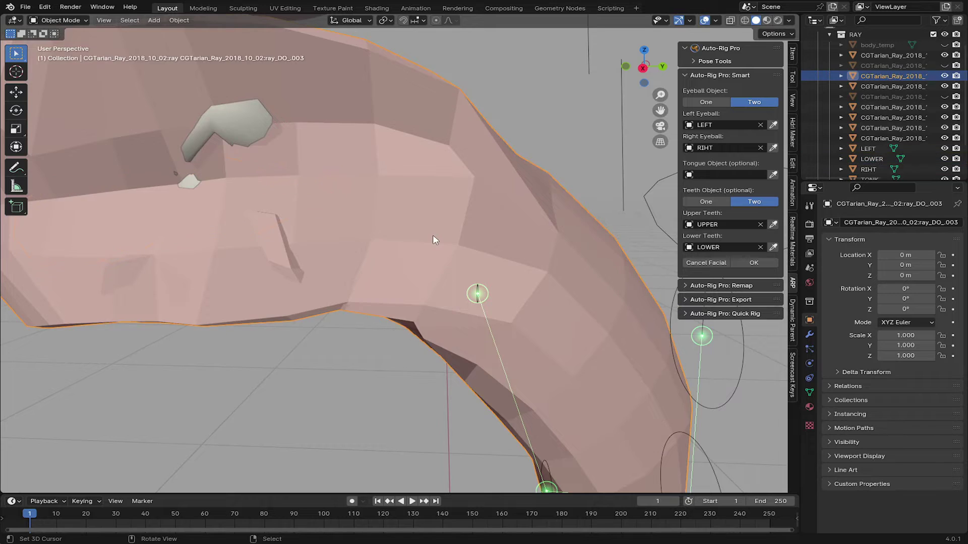
key(h)
click(406, 219)
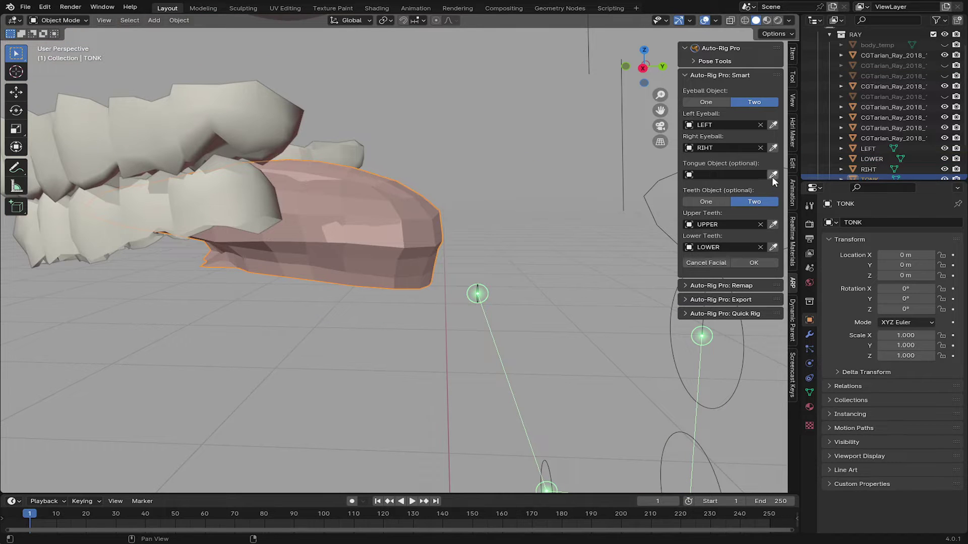
Unhide all hidden meshes, hide only the hair again and return to the front view
scroll(422, 209, down, 5)
key(alt+h)
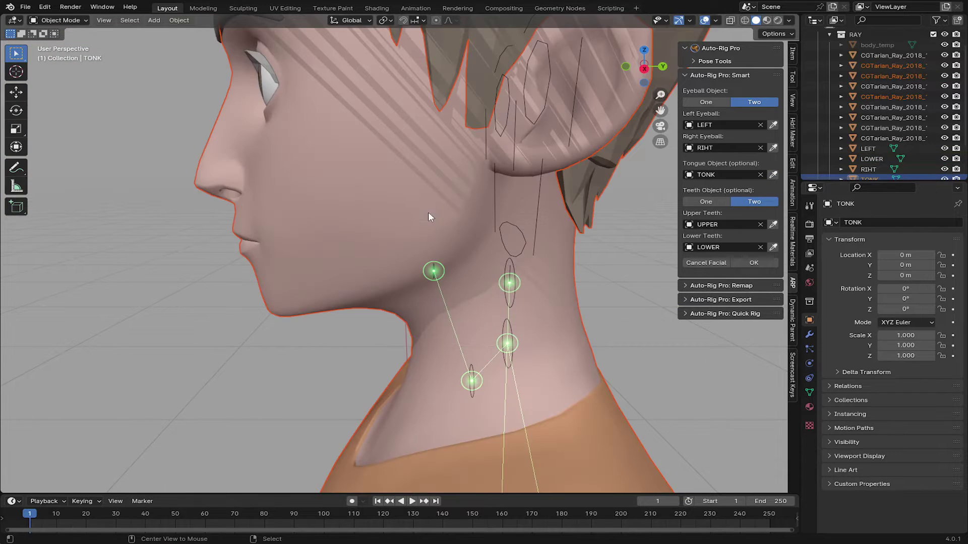
click(465, 68)
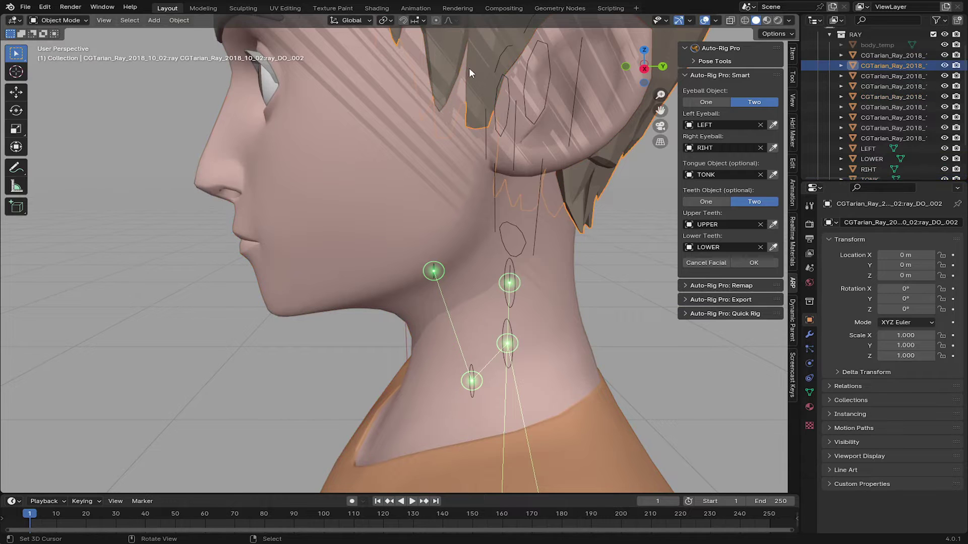
key(h)
key(KP_1)
scroll(428, 127, down, 6)
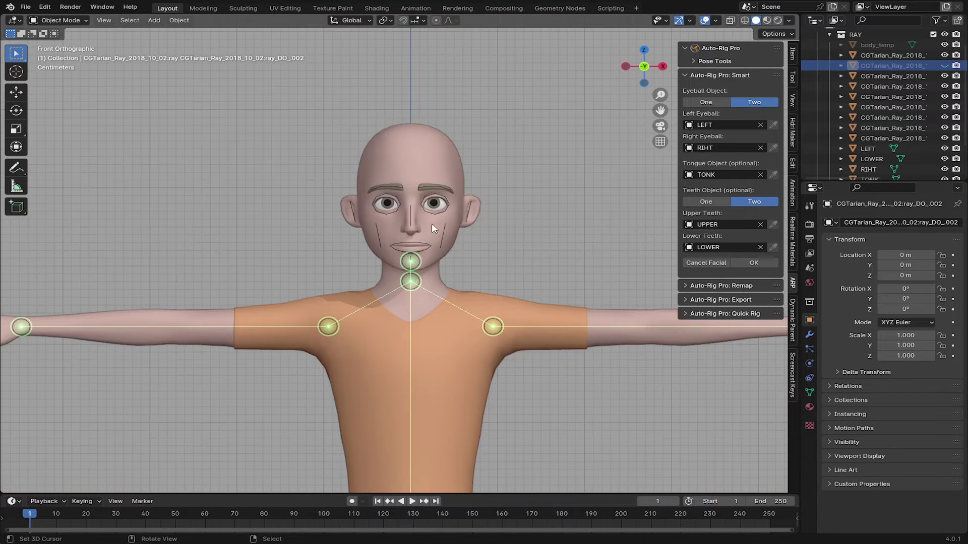
Select arp_facial_setup and confirm the facial setup with the assigned eyes, tongue and teeth
right_click(427, 244)
scroll(428, 244, up, 3)
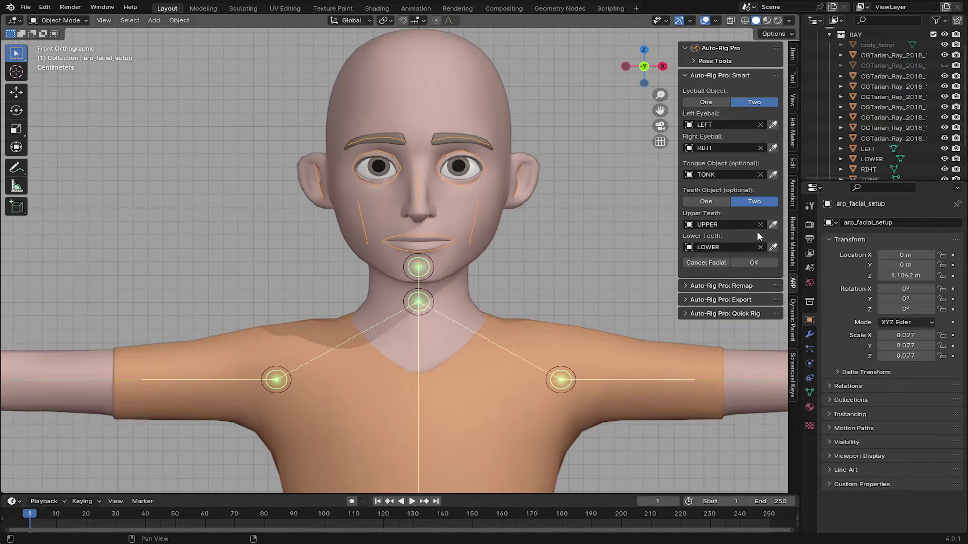
click(753, 262)
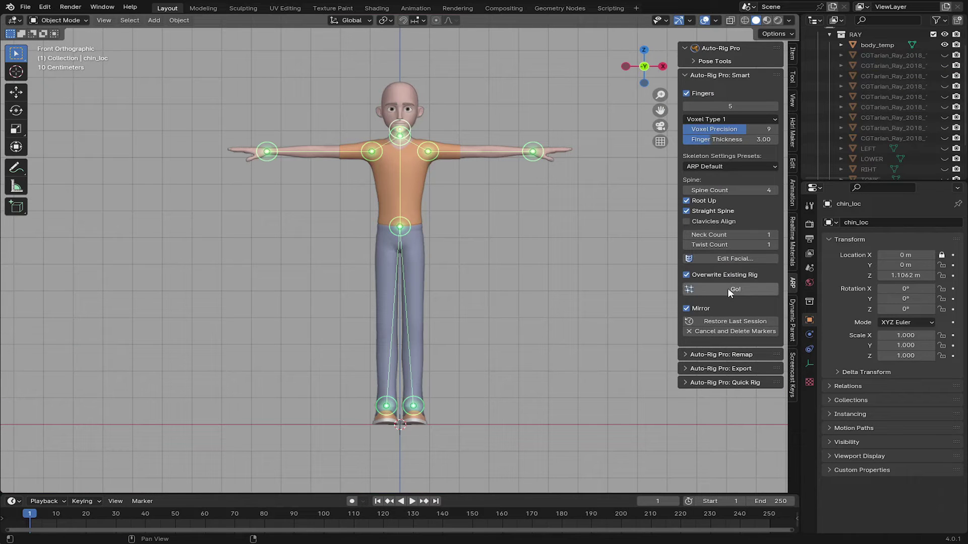
Generate the Smart rig from the placed body and facial markers
scroll(483, 232, up, 5)
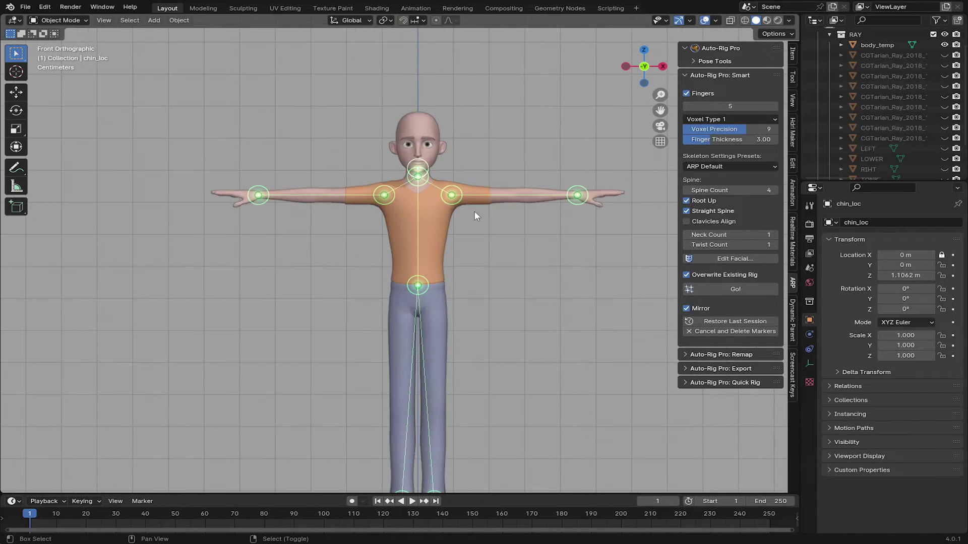
mouse_move(486, 238)
shift+middle_down()
mouse_move(488, 178)
mouse_move(471, 243)
shift+middle_up()
mouse_move(509, 203)
shift+middle_down()
mouse_move(453, 207)
mouse_move(521, 193)
mouse_move(513, 201)
shift+middle_up()
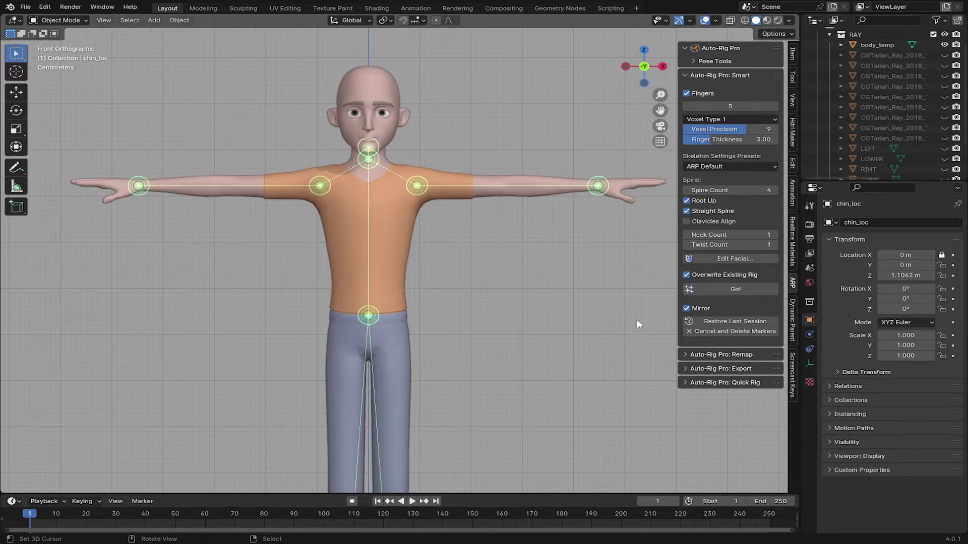
click(733, 287)
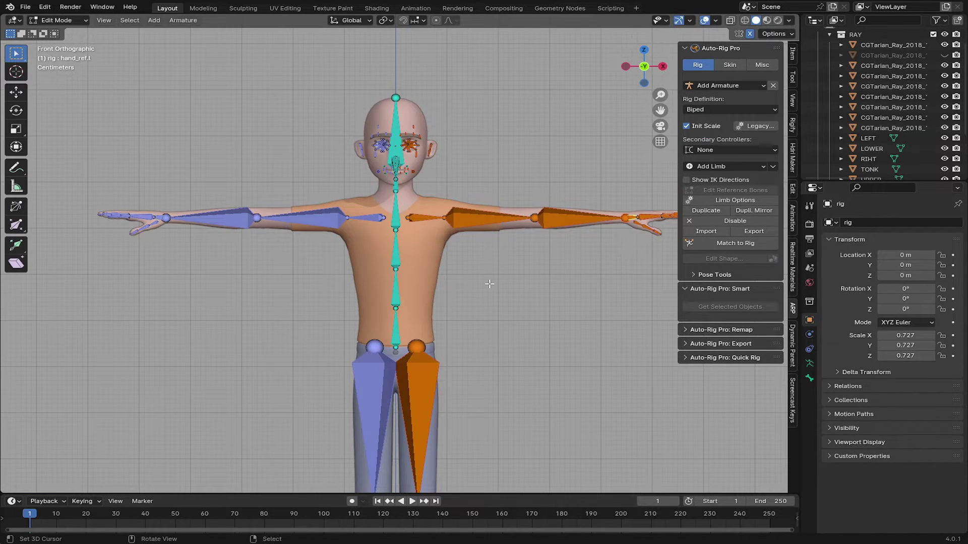
From above, separate the left hand's outer palm bone bases and reposition the little finger's knuckle, middle joint and tip along the finger
middle_drag(469, 243, 348, 282)
scroll(417, 344, up, 1)
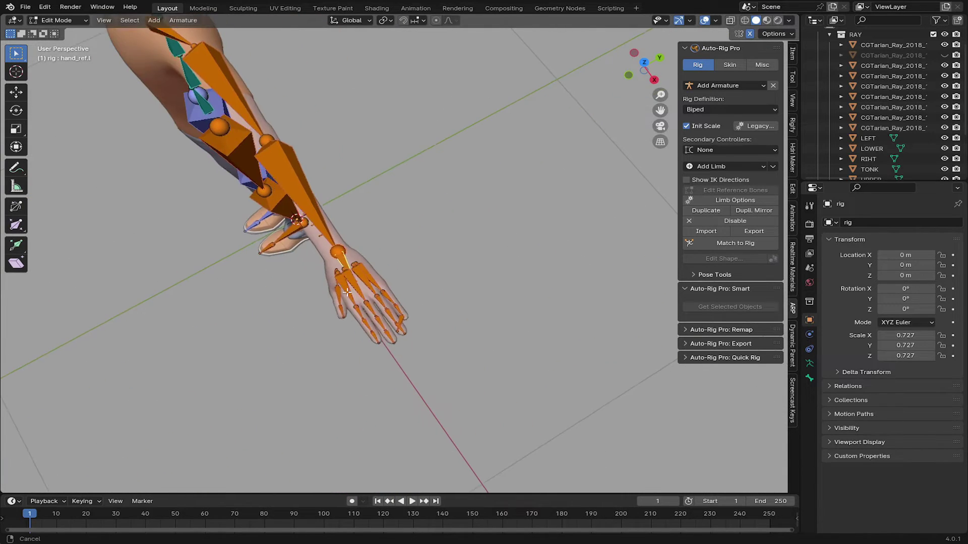
scroll(417, 361, up, 1)
scroll(372, 274, up, 2)
shift+middle_drag(417, 361, 403, 284)
scroll(378, 263, up, 3)
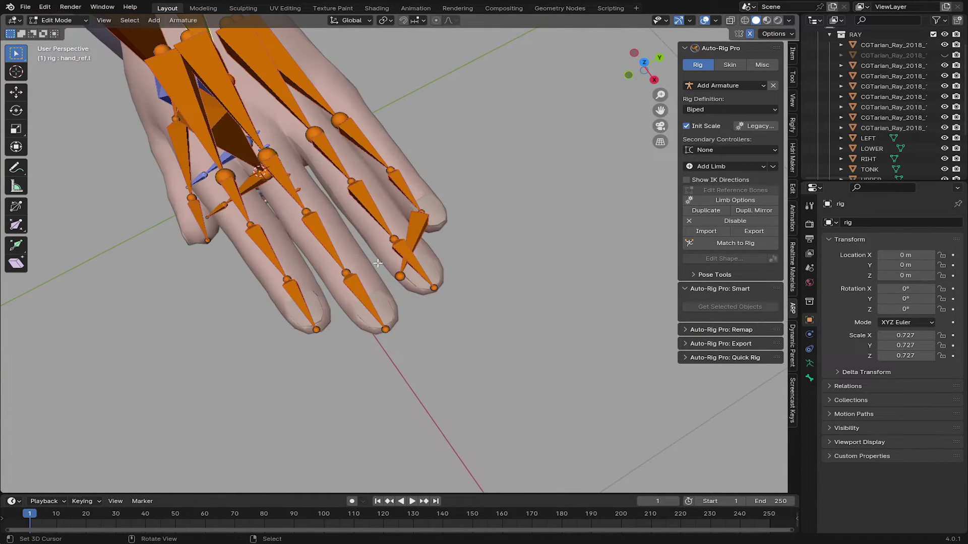
click(397, 277)
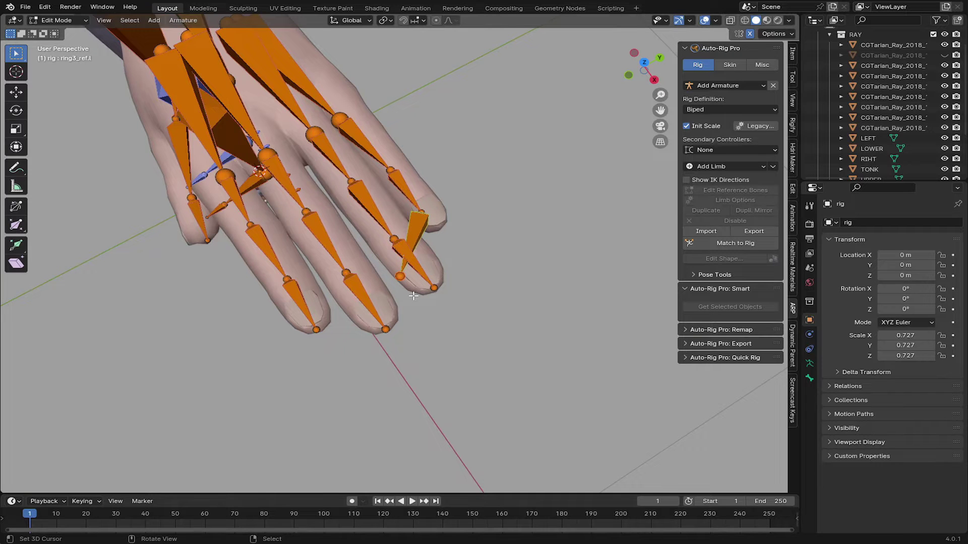
key(KP_7)
scroll(413, 296, up, 6)
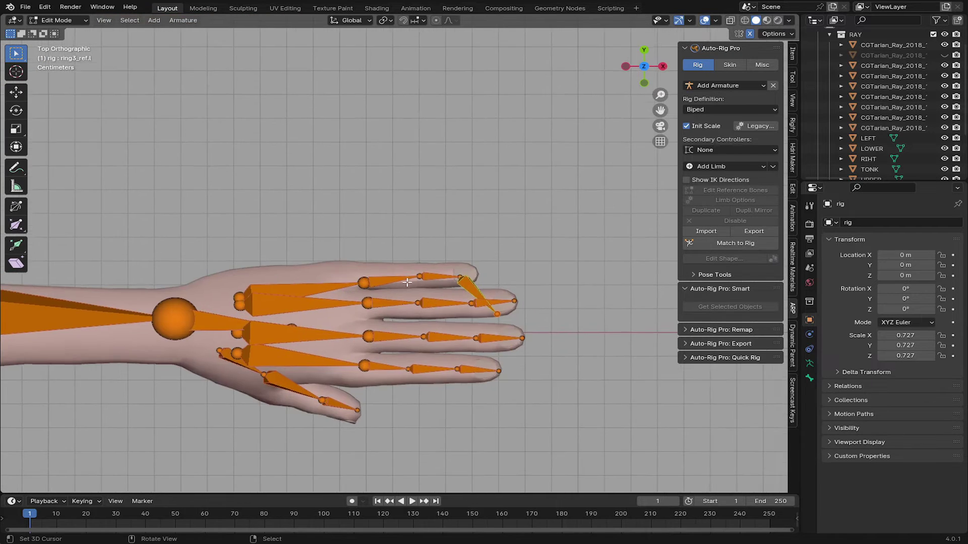
shift+middle_drag(288, 316, 314, 294)
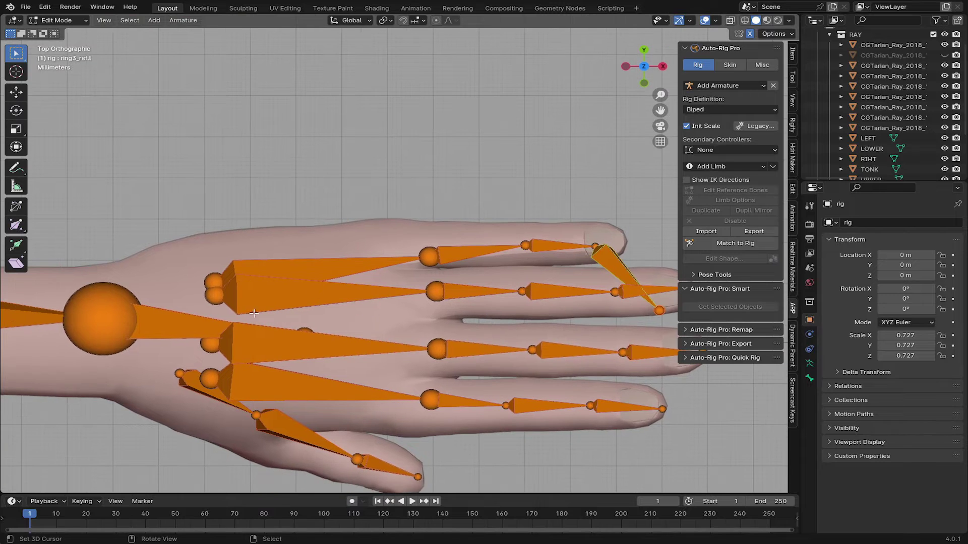
click(218, 304)
right_drag(221, 303, 223, 316)
right_drag(427, 257, 399, 252)
right_drag(519, 247, 468, 246)
right_drag(660, 309, 613, 248)
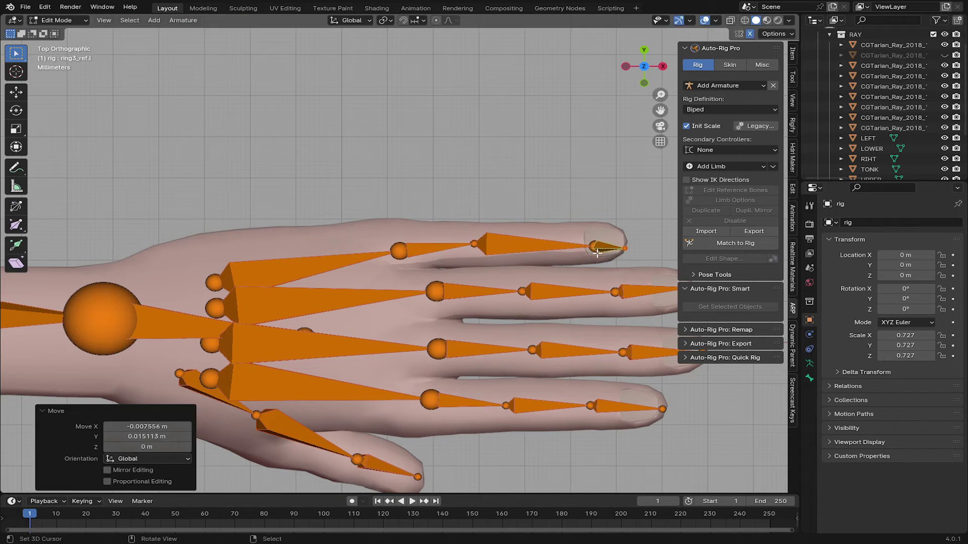
Fine-tune the depth and position of the left hand's outer finger joints and palm bone base from the side and back
middle_drag(608, 247, 598, 232)
key(KP_1)
key(KP_3)
scroll(420, 254, down, 6)
right_drag(390, 262, 401, 262)
scroll(421, 242, down, 5)
middle_drag(433, 202, 414, 282)
scroll(413, 282, up, 8)
right_drag(322, 348, 309, 345)
right_drag(415, 281, 416, 279)
right_drag(457, 249, 463, 247)
middle_drag(450, 332, 441, 287)
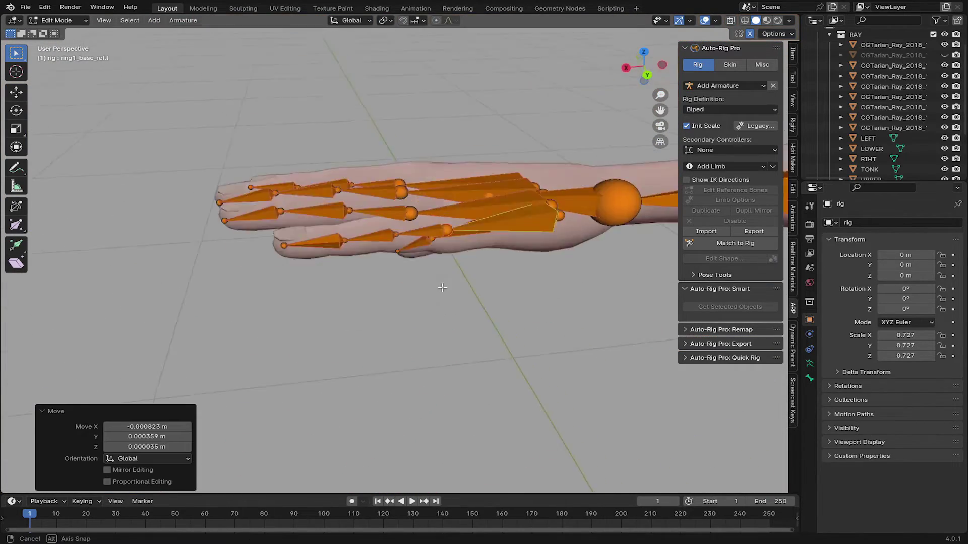
Examine how the reference bones fit the arms, hands, torso, legs and head
scroll(440, 287, down, 8)
middle_drag(454, 252, 403, 222)
scroll(404, 222, up, 4)
shift+middle_drag(474, 177, 378, 303)
scroll(404, 323, down, 5)
middle_drag(428, 328, 356, 348)
shift+middle_drag(356, 348, 371, 187)
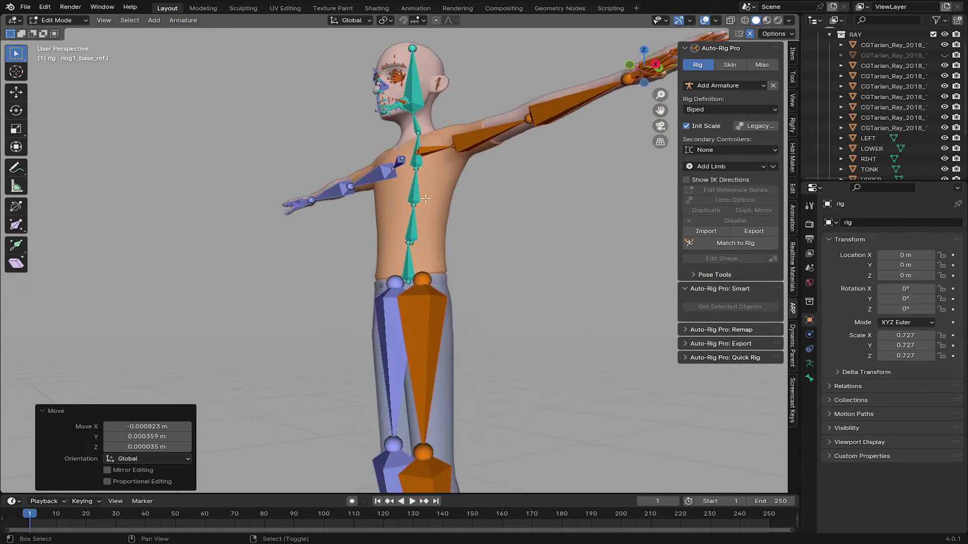
middle_drag(484, 398, 415, 154)
shift+middle_drag(300, 201, 416, 197)
shift+middle_drag(404, 144, 382, 295)
shift+middle_drag(384, 105, 340, 266)
scroll(428, 233, up, 2)
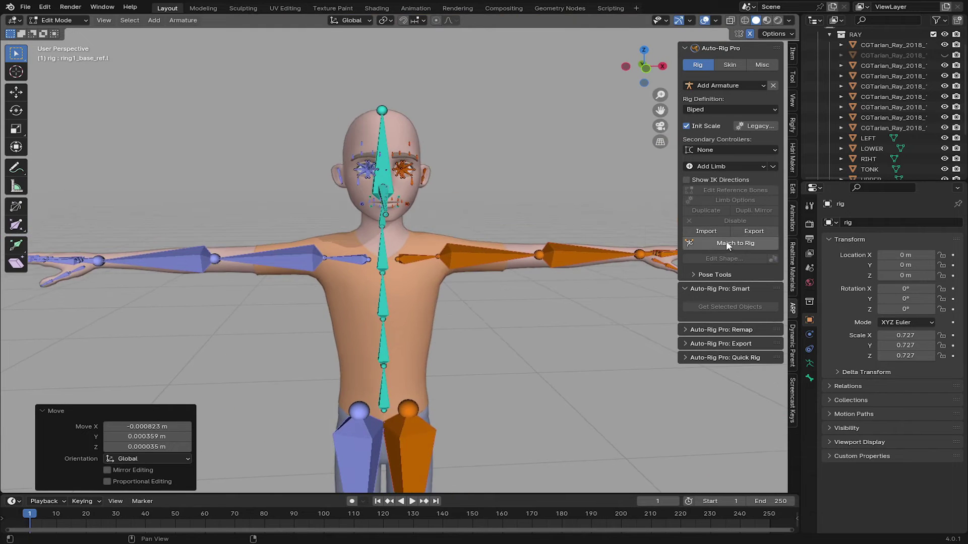
Keep secondary controllers at None and run Match to Rig on the corrected reference bones
click(724, 149)
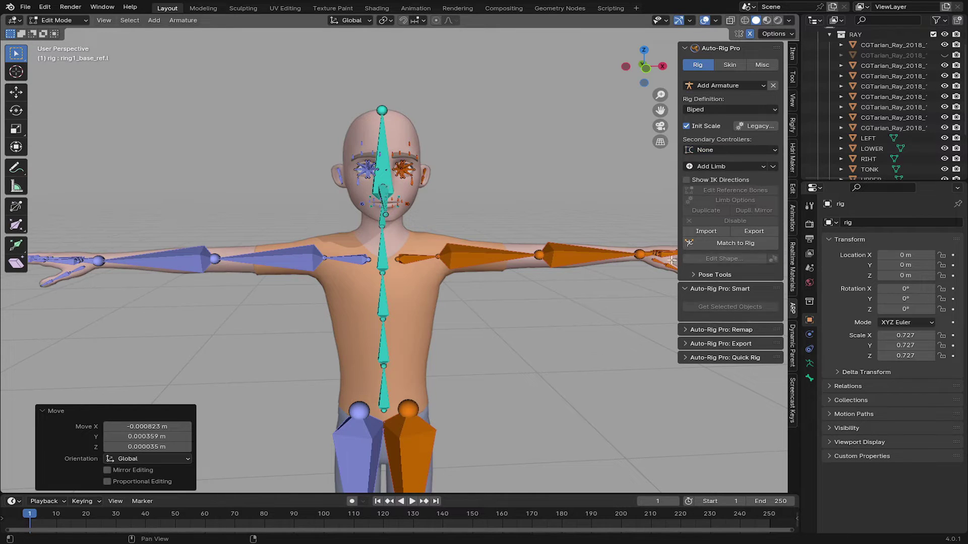
click(740, 243)
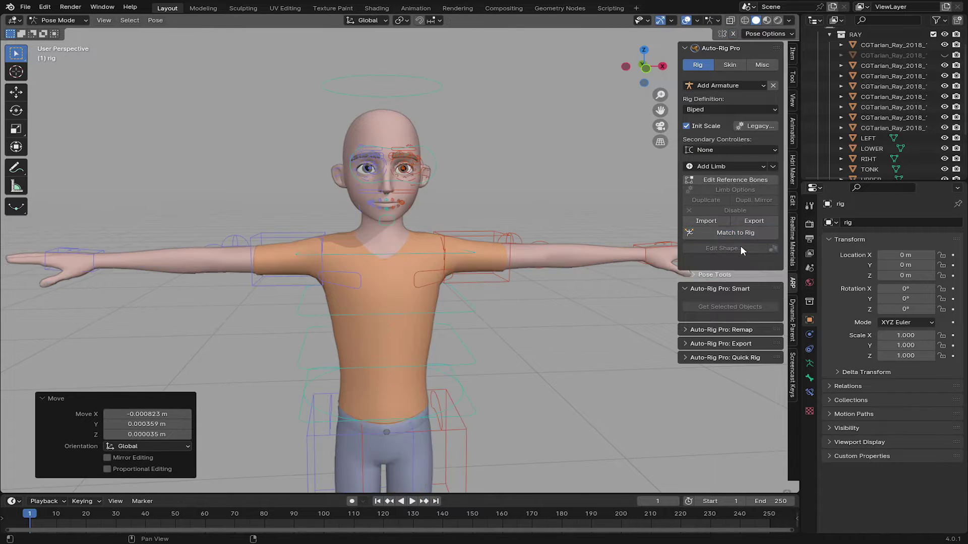
Try moving the left hand IK controller inward to test the generated rig, and undo the move
middle_drag(401, 222, 493, 211)
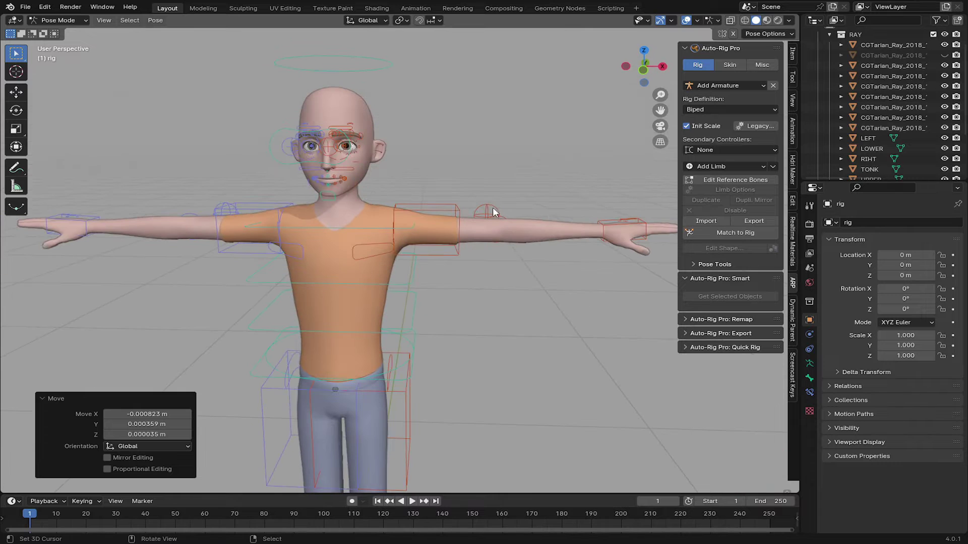
click(601, 217)
middle_drag(600, 247, 426, 177)
key(g)
click(542, 244)
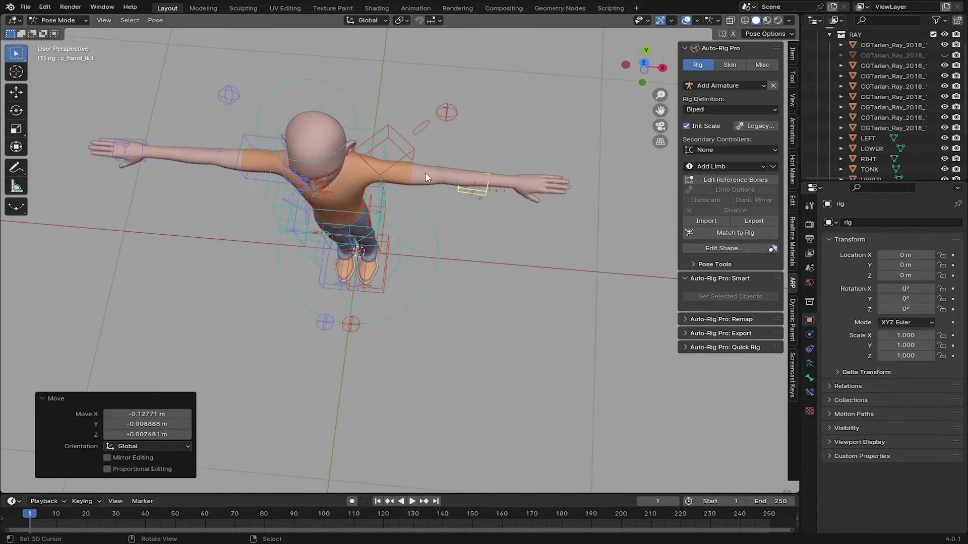
key(ctrl+z)
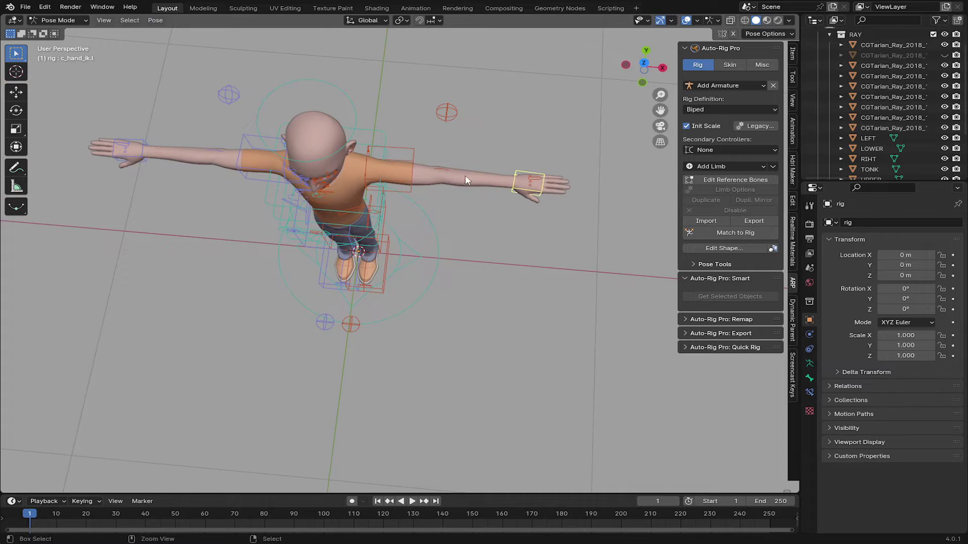
Switch to Object Mode and select all visible character meshes together with the rig
middle_drag(401, 248, 429, 378)
click(72, 21)
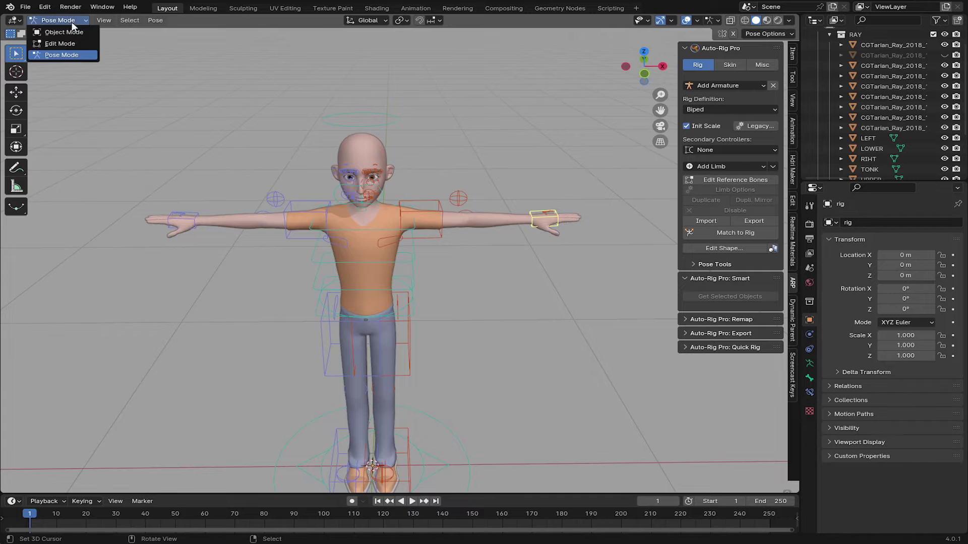
click(71, 31)
scroll(317, 217, down, 4)
key(a)
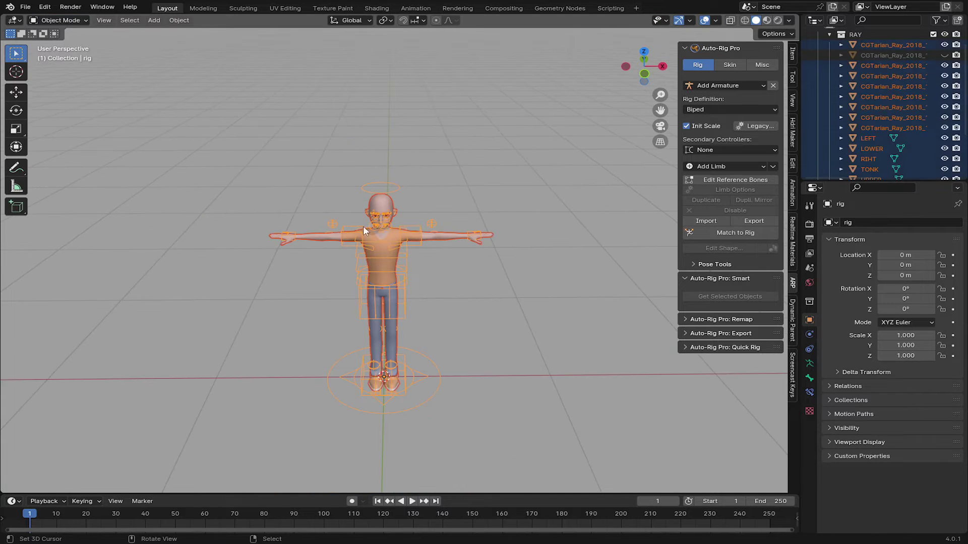
scroll(397, 228, up, 5)
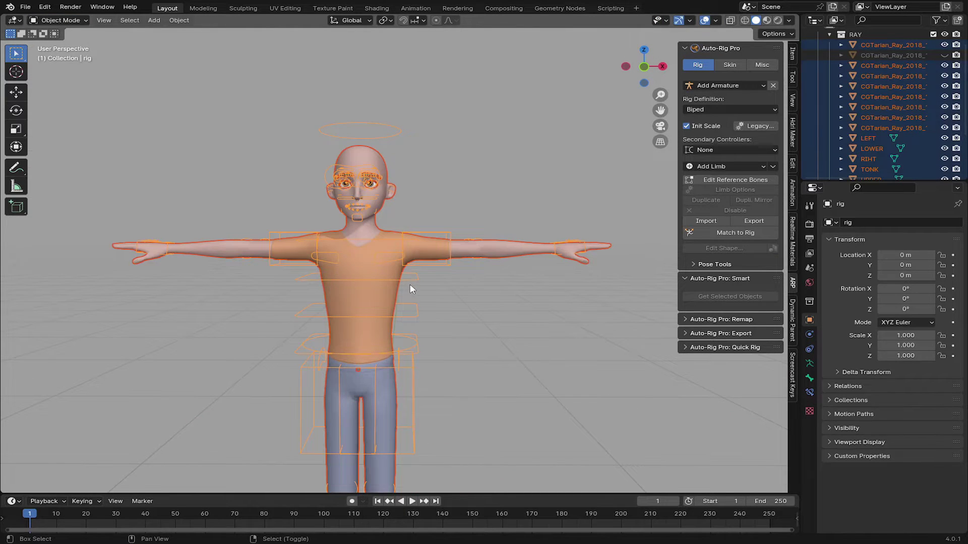
key(alt+a)
key(a)
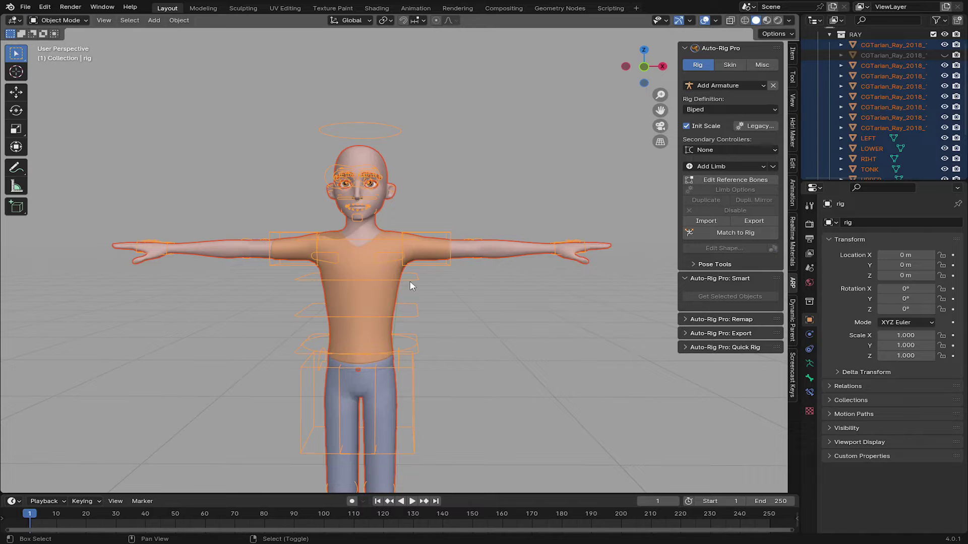
Bind the selected meshes to the rig using the Heat Maps engine with Split Parts and Preserve Volume enabled
click(730, 65)
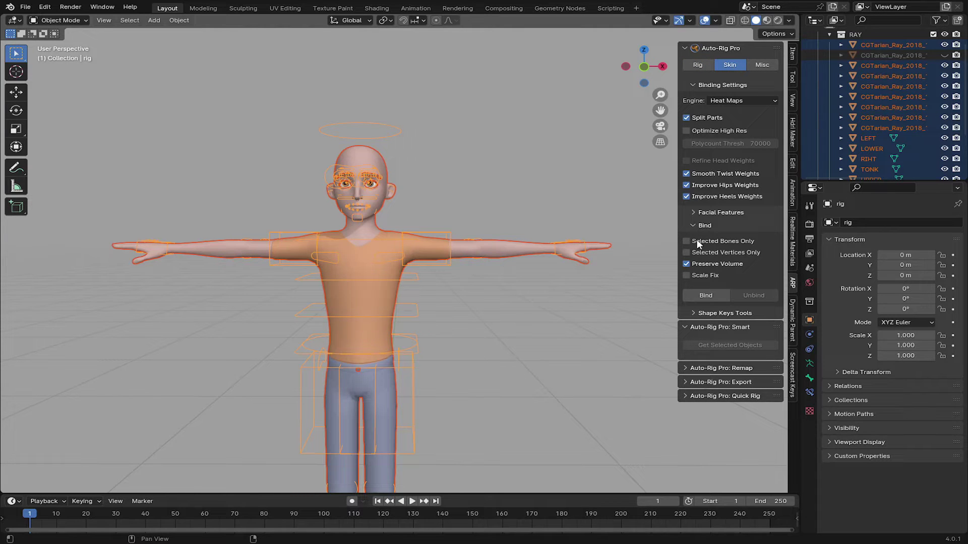
key(shift+c)
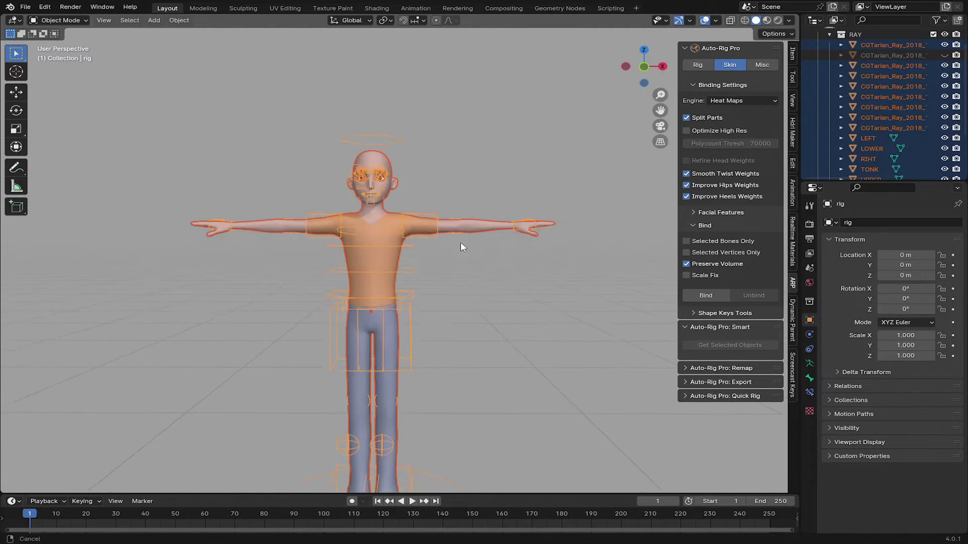
click(704, 293)
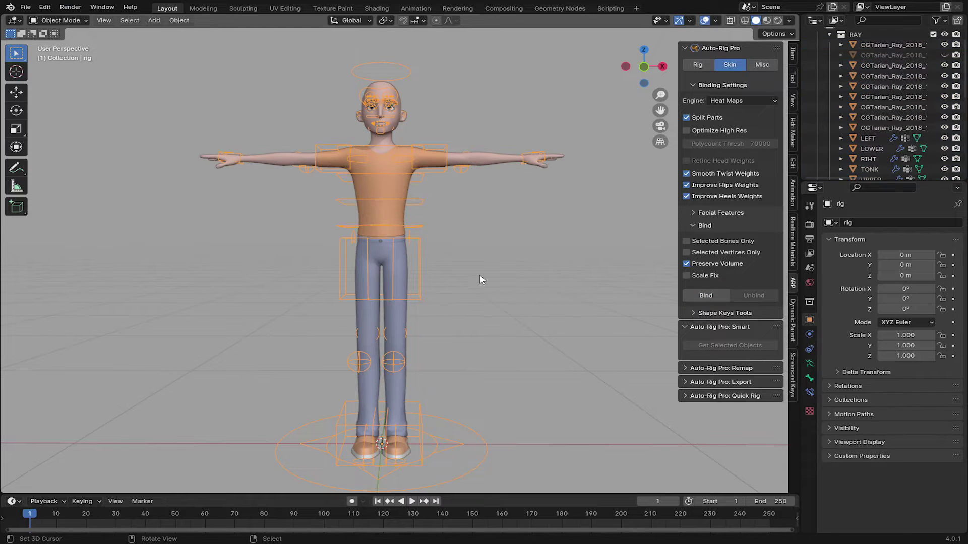
Enter Pose Mode and try moving the left foot IK controller to test the leg deformation, cancelling the move
middle_drag(409, 173, 415, 178)
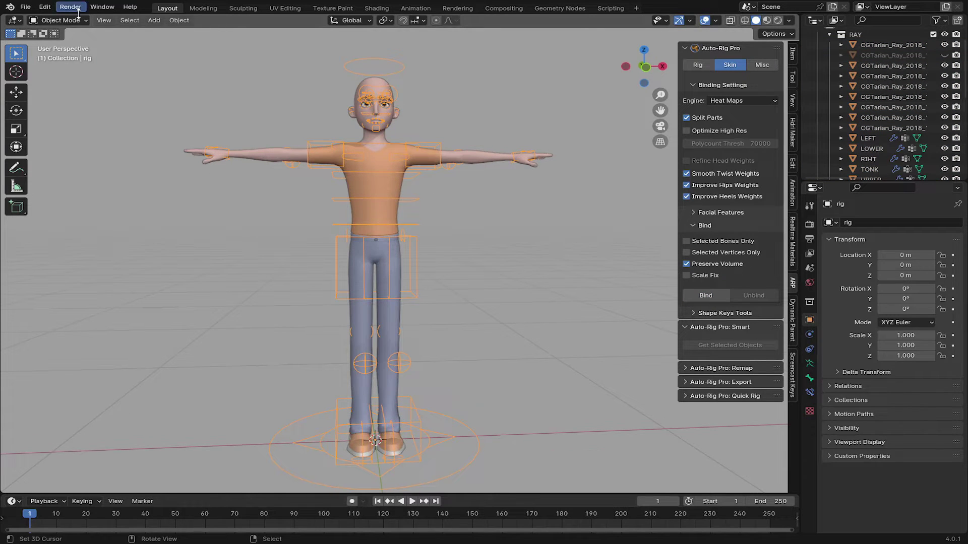
click(58, 20)
click(53, 56)
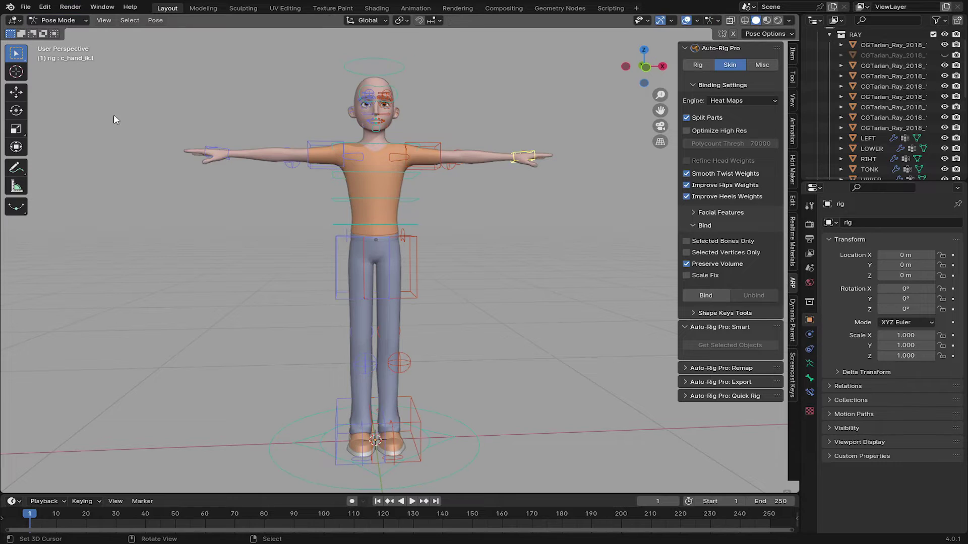
click(406, 440)
key(g)
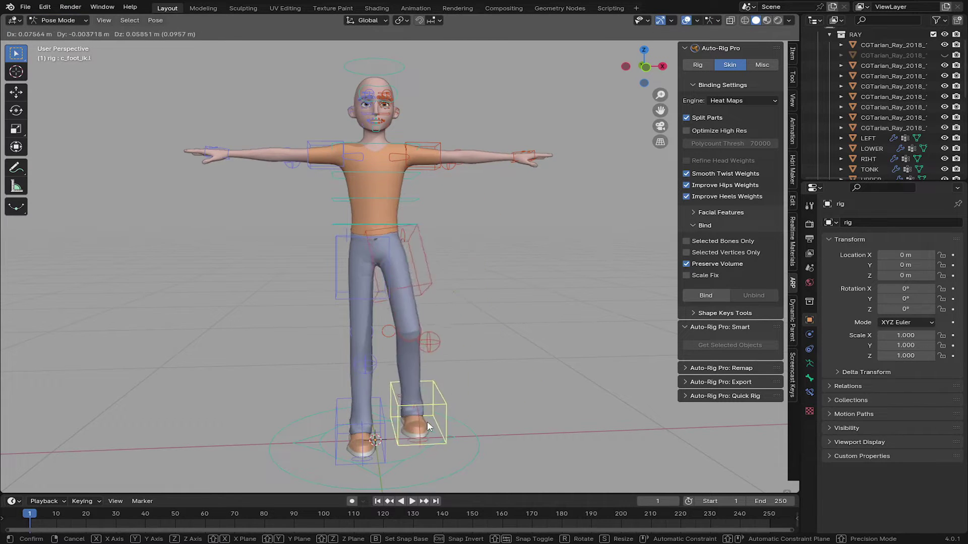
right_click(427, 422)
Try moving and rotating the left hand IK controller to test the arm's deformation
scroll(508, 129, up, 2)
middle_drag(542, 103, 551, 128)
right_click(561, 90)
middle_drag(562, 90, 554, 151)
scroll(554, 129, down, 4)
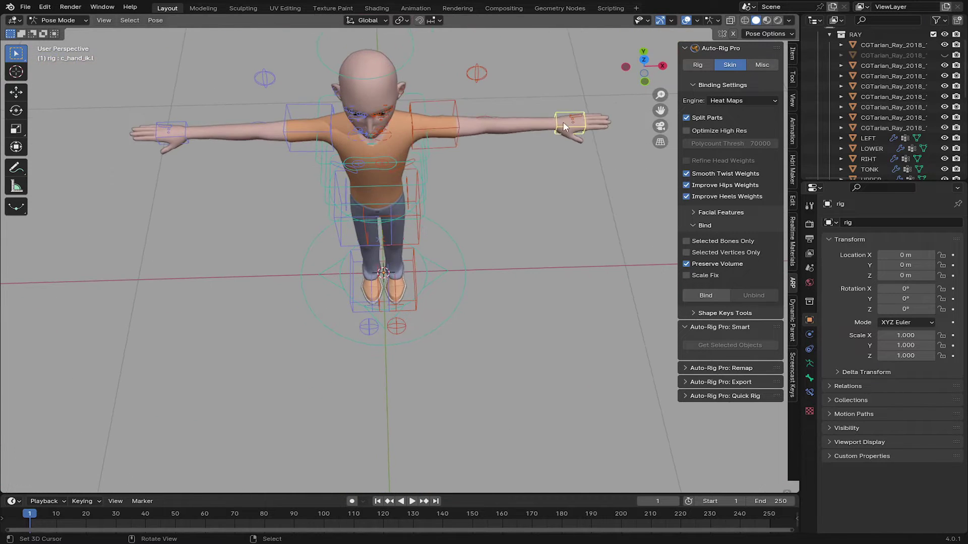
key(g)
click(475, 296)
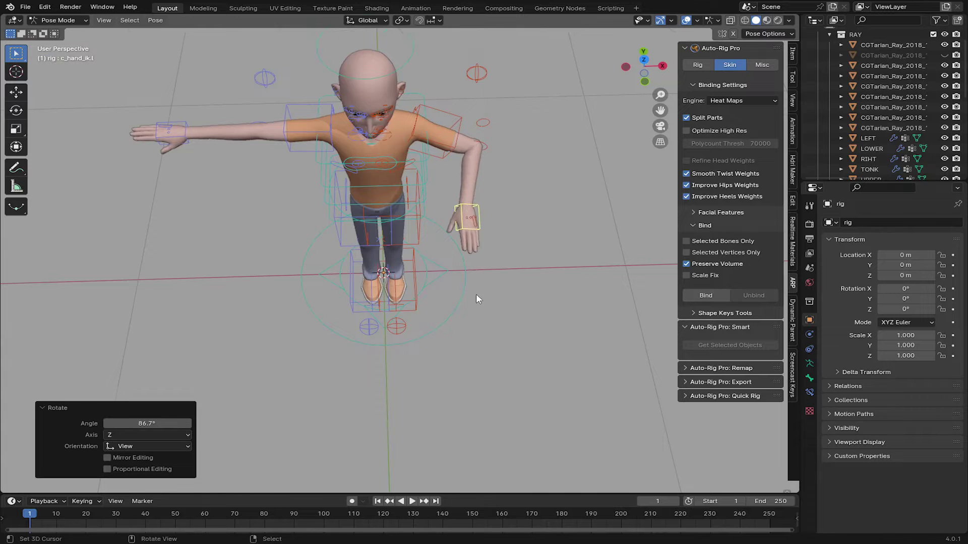
middle_drag(475, 295, 449, 252)
key(g)
click(468, 217)
middle_drag(461, 204, 472, 146)
scroll(472, 145, up, 2)
key(g)
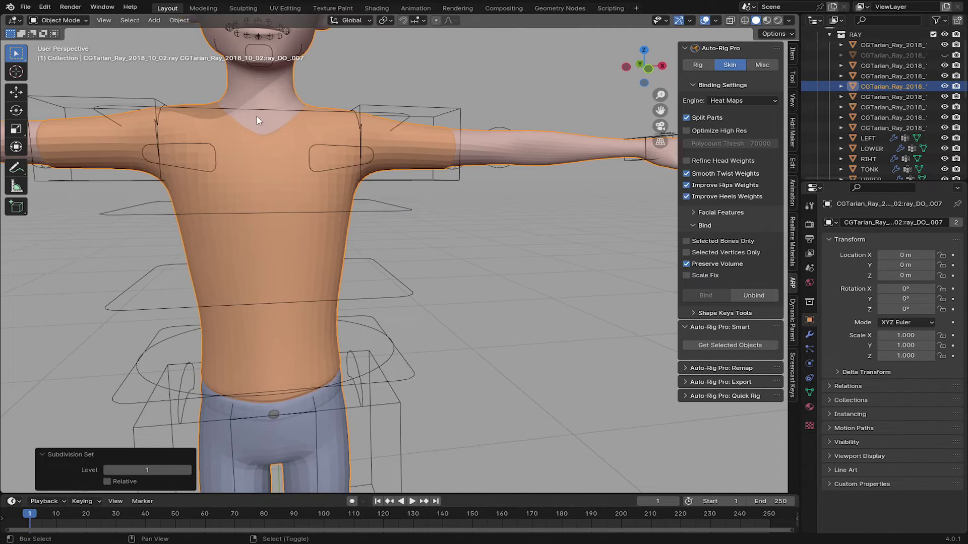
Apply Shade Smooth to the selected body mesh
shift+middle_drag(257, 119, 302, 273)
click(179, 21)
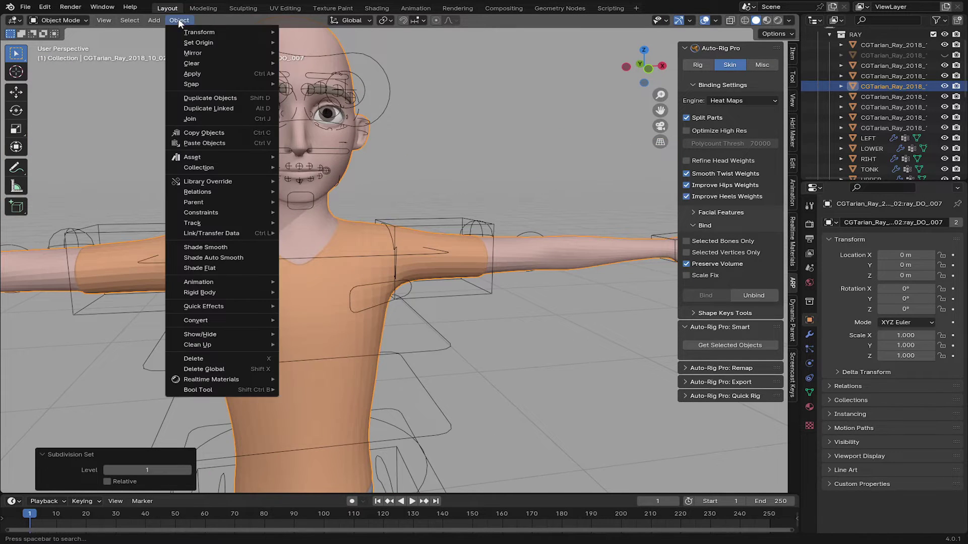
click(217, 247)
scroll(217, 247, down, 2)
scroll(468, 249, down, 2)
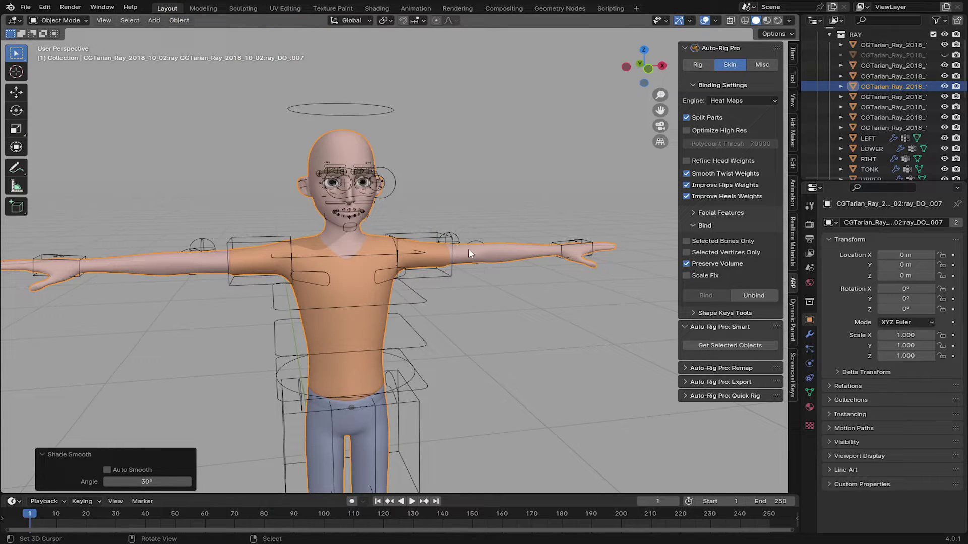
Select the hidden hair object ray_DO_.002 and enable its visibility in viewports
shift+click(411, 230)
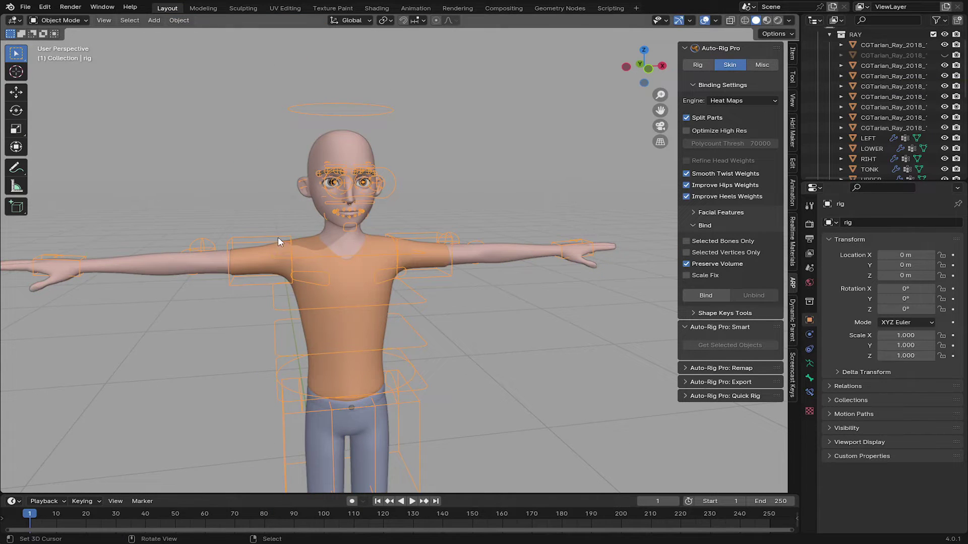
scroll(278, 239, up, 3)
right_click(322, 237)
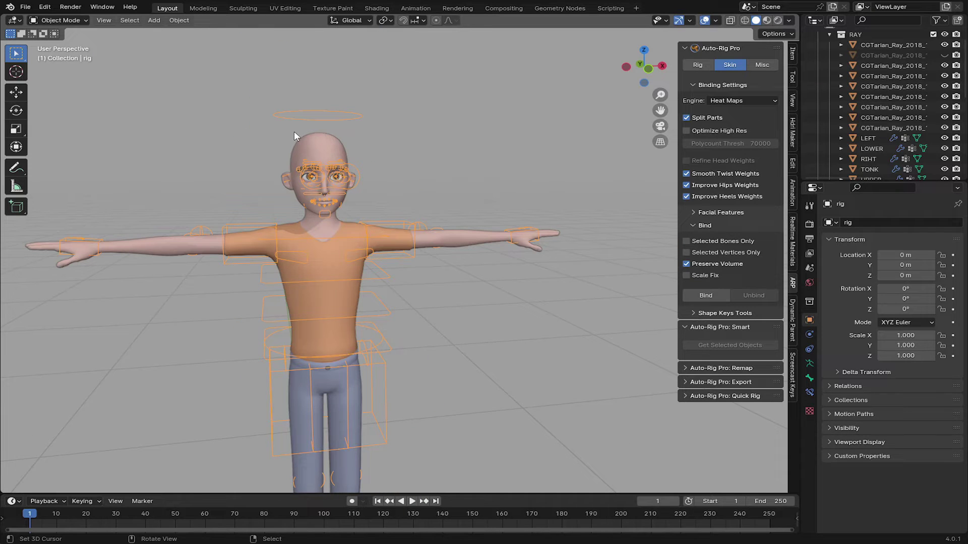
scroll(866, 118, up, 3)
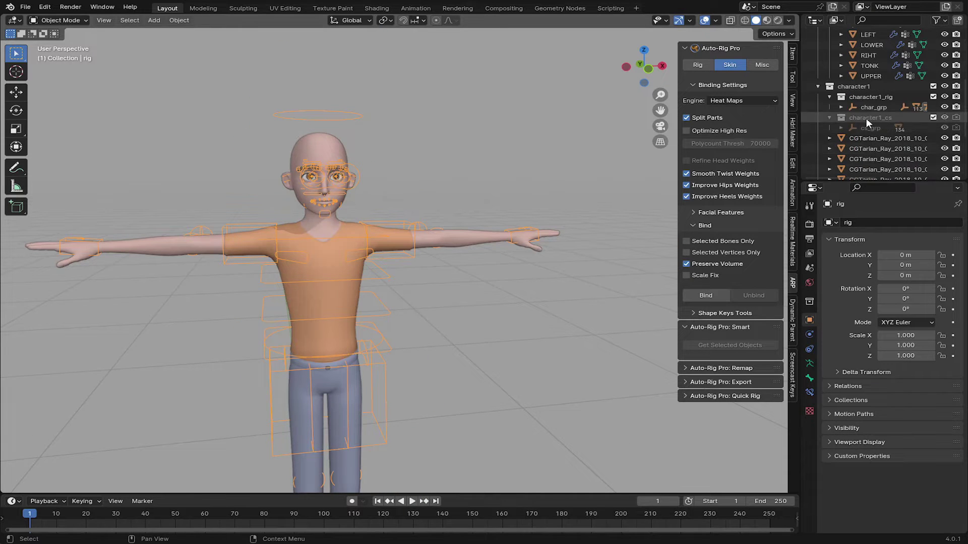
click(870, 75)
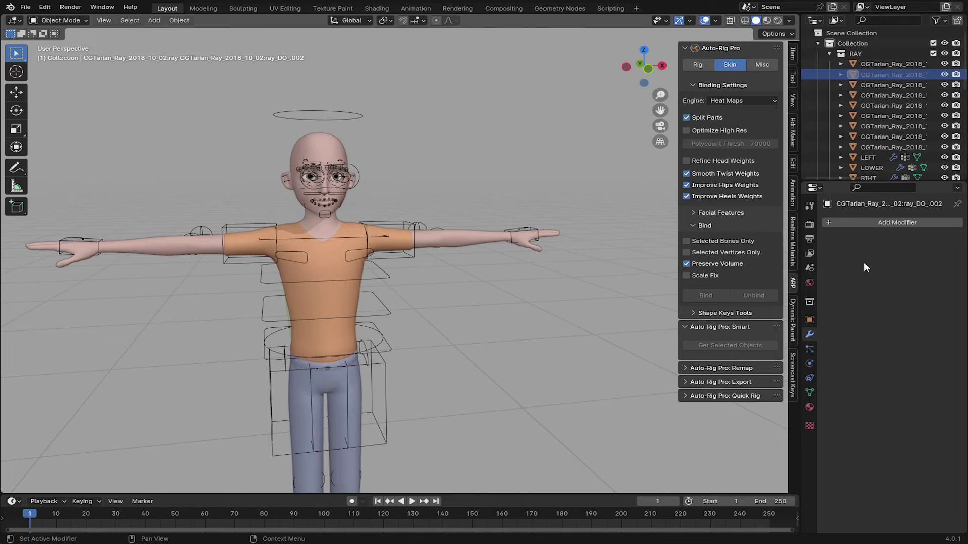
click(809, 320)
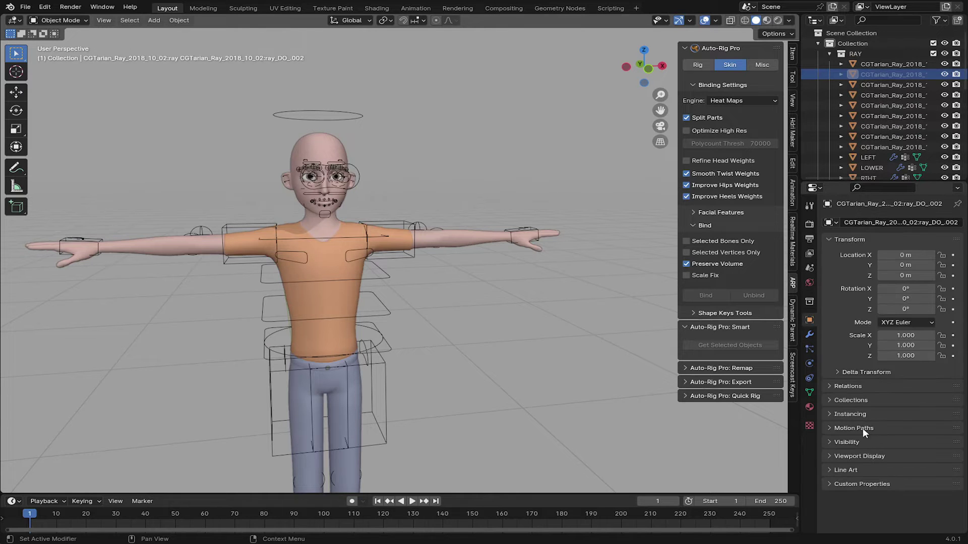
click(858, 443)
click(881, 470)
scroll(329, 113, up, 4)
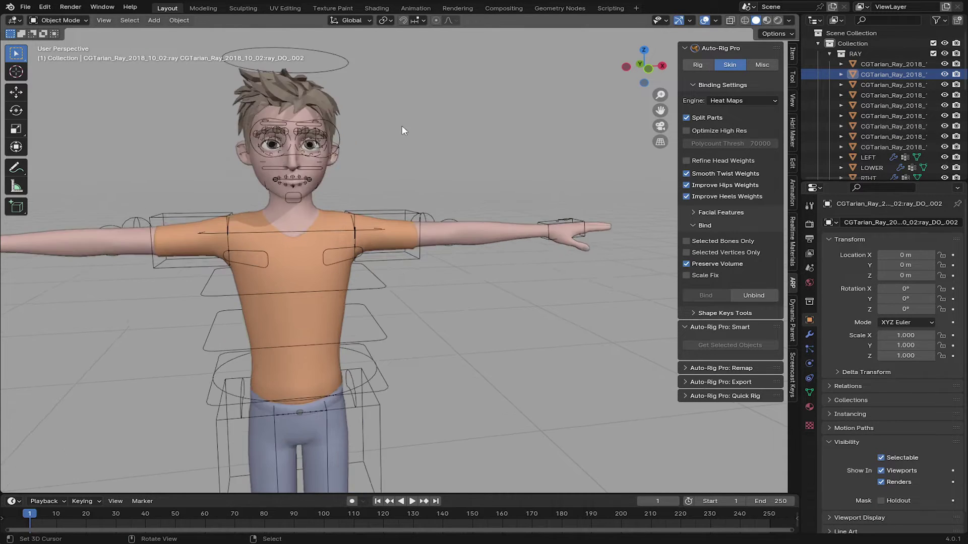
Select the rig, enter Pose Mode and try rotating the c_head.x controller to test whether the hair follows the head
click(352, 97)
click(58, 20)
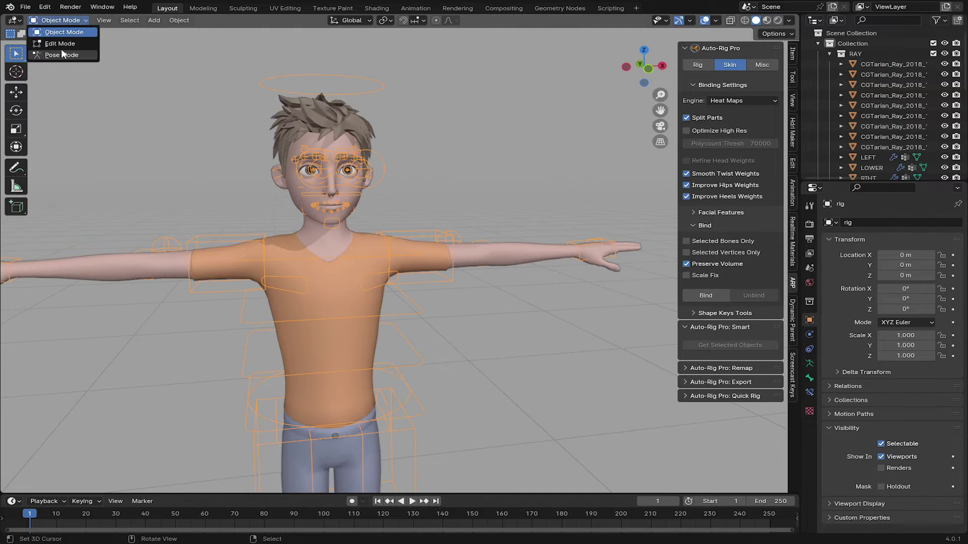
click(62, 49)
right_click(376, 91)
key(r)
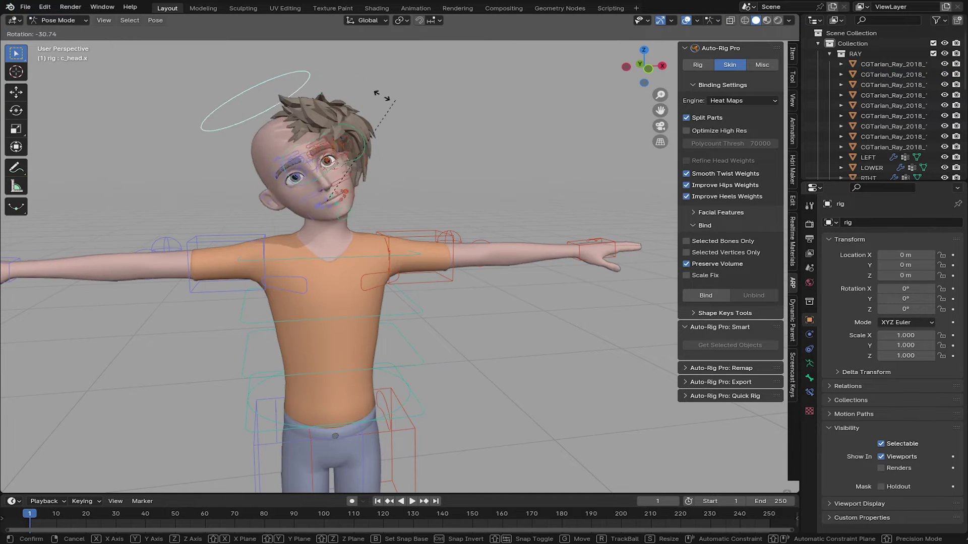
right_click(403, 239)
Move the c_jawbone.x controller down by about 0.014 m to open the mouth and test the face deformation
middle_drag(401, 237, 457, 239)
scroll(348, 241, up, 2)
right_click(313, 222)
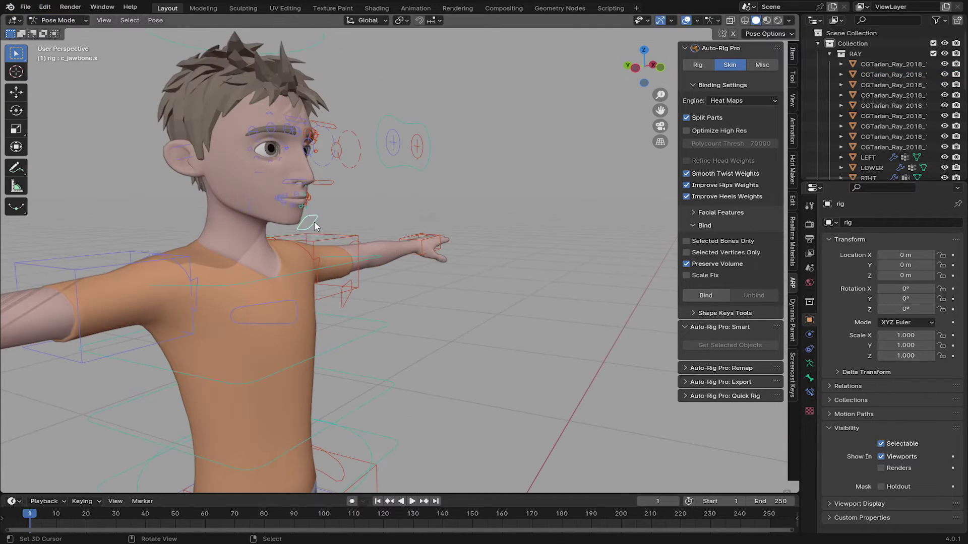
middle_drag(314, 222, 260, 207)
scroll(447, 198, up, 2)
mouse_move(466, 220)
middle_down()
mouse_move(445, 199)
mouse_move(470, 203)
middle_up()
key(g)
right_click(448, 203)
scroll(449, 202, up, 2)
key(g)
click(472, 219)
scroll(459, 168, down, 4)
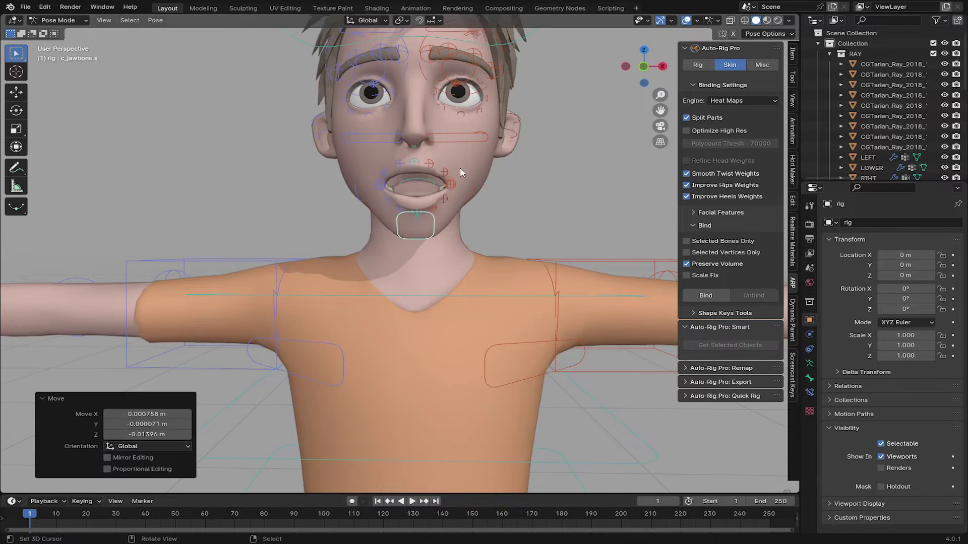
Try moving the c_eye_target.x controller up and sideways to test the eye tracking, cancelling the move
click(449, 172)
key(g)
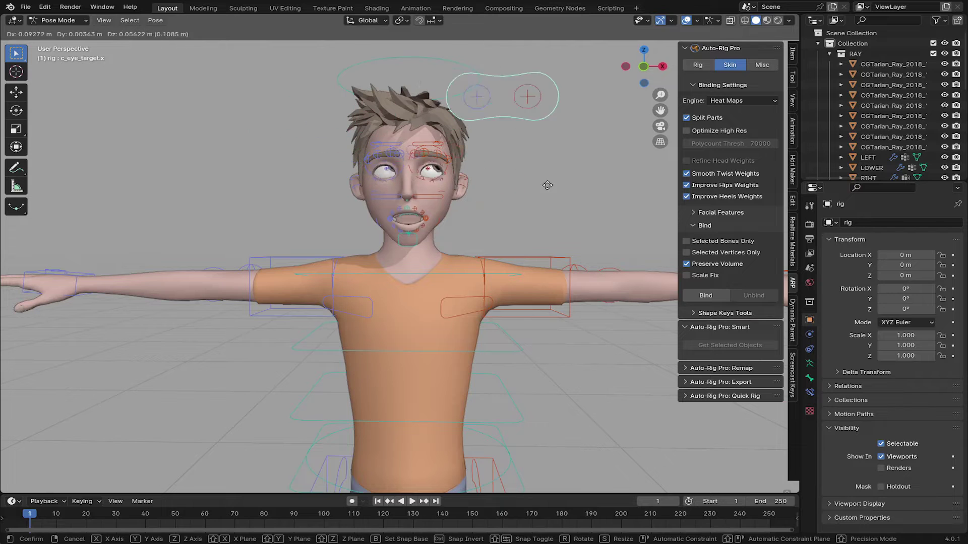
key(Escape)
Select the hair together with the rig and, in Pose Mode, parent the hair to the c_head.x bone using the Bone option
click(57, 21)
click(63, 33)
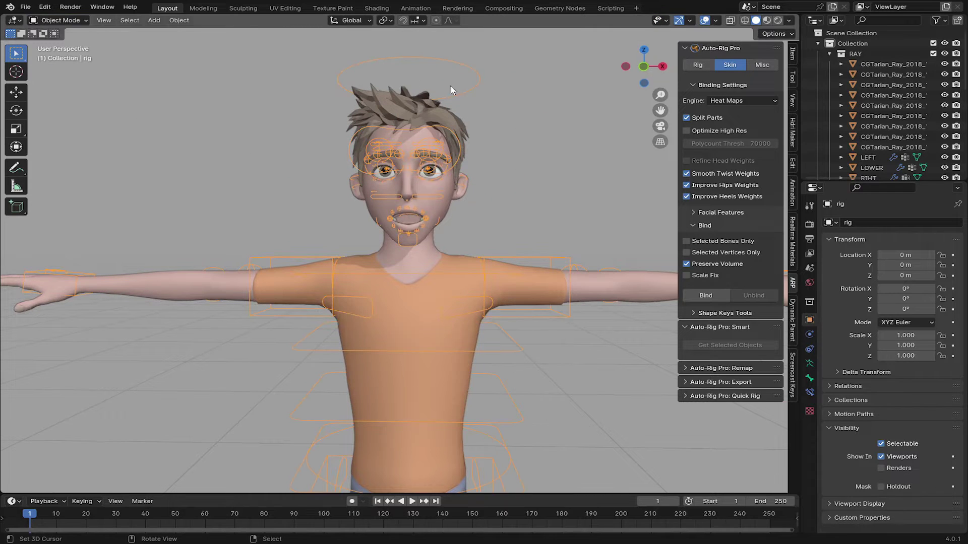
click(456, 111)
shift+click(464, 92)
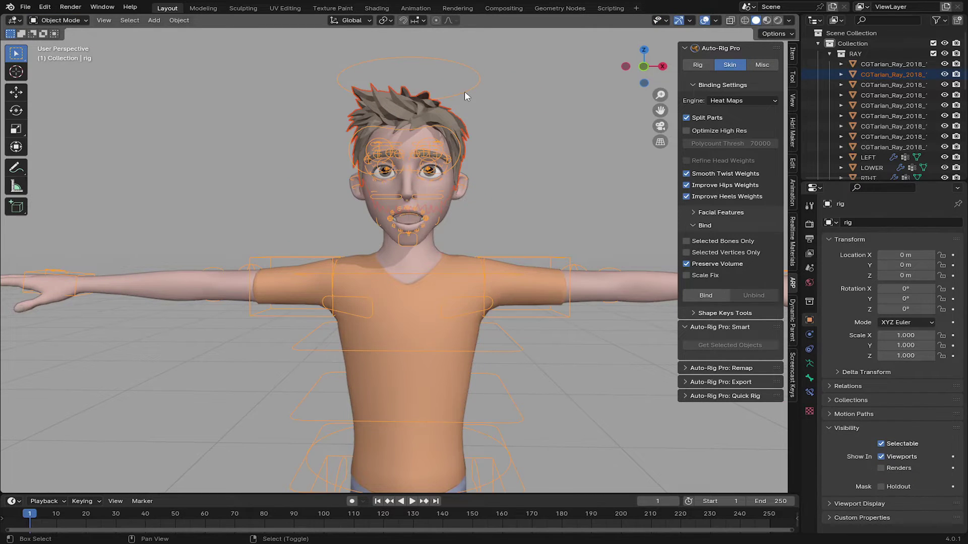
click(57, 20)
click(62, 55)
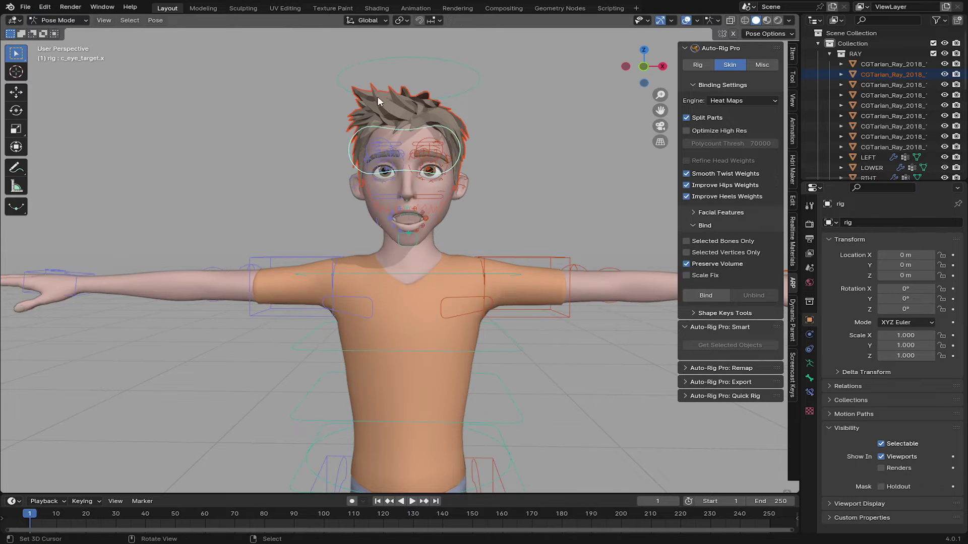
middle_drag(377, 96, 355, 118)
scroll(355, 118, up, 2)
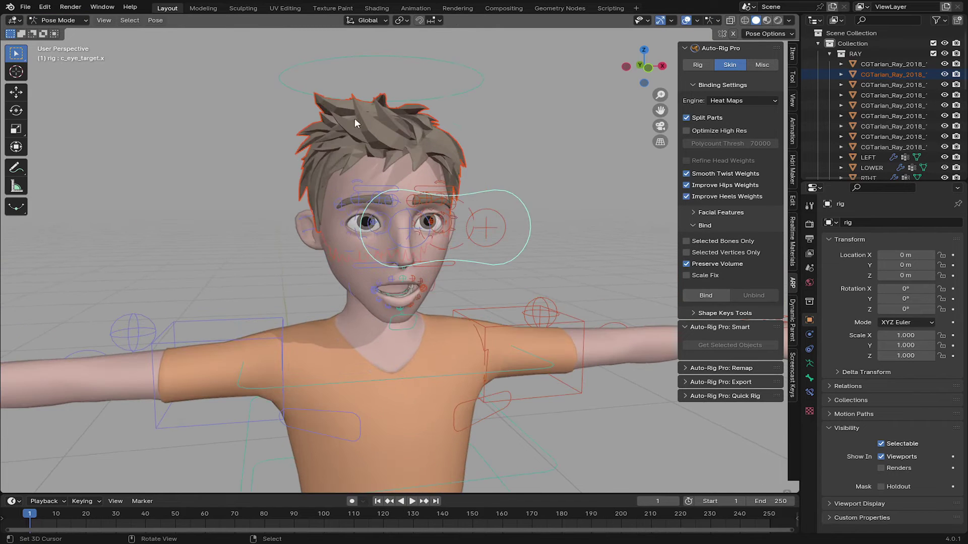
click(289, 85)
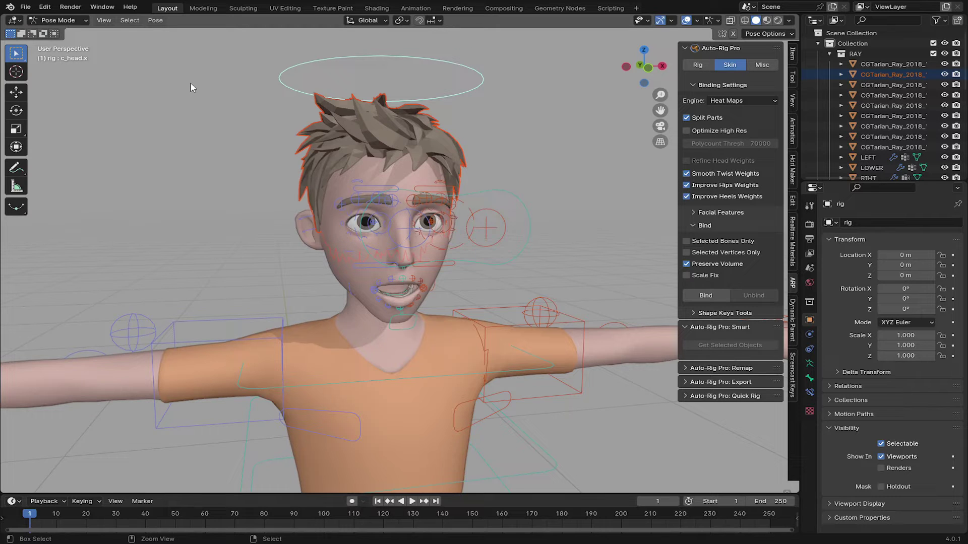
key(ctrl+p)
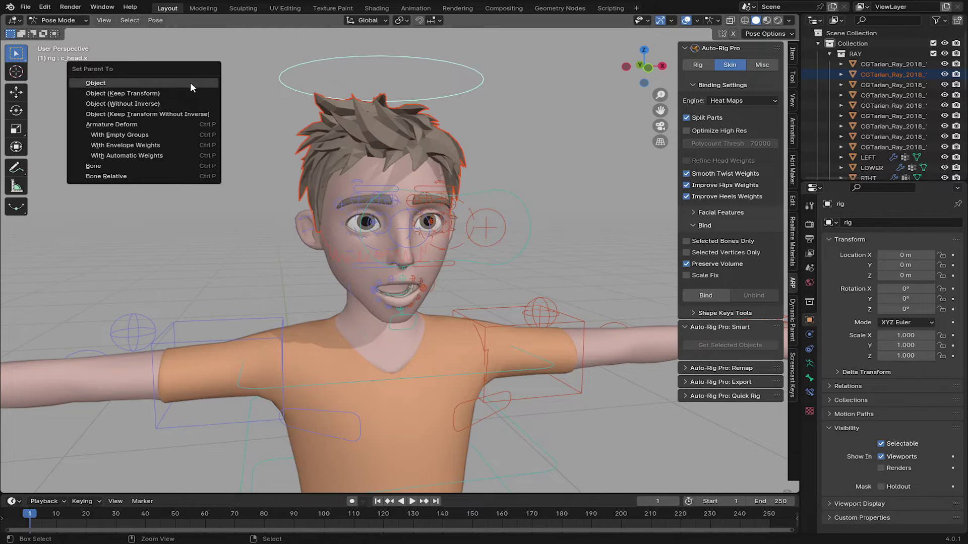
click(144, 165)
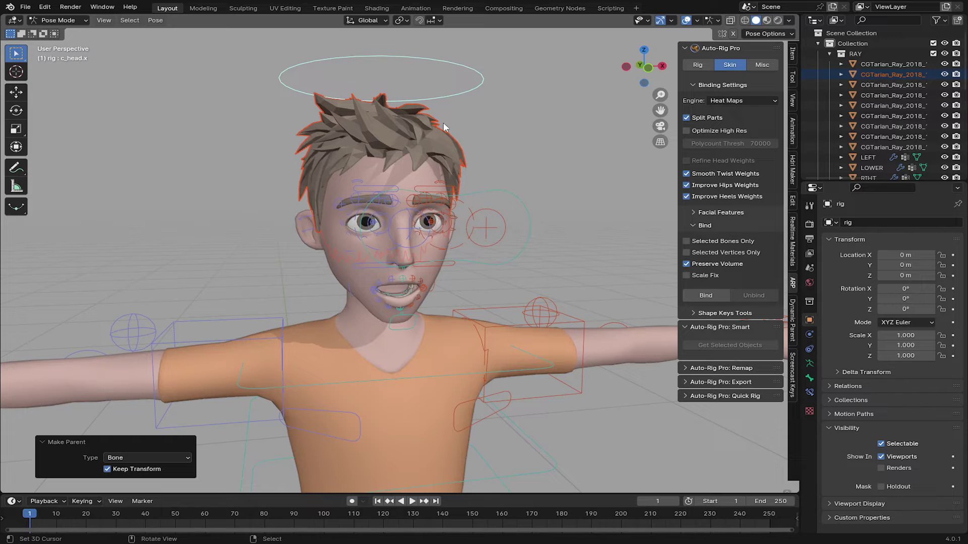
Rotate the c_head.x controller by -28.8° from a side view to test that the hair moves with the head
right_click(441, 92)
key(r)
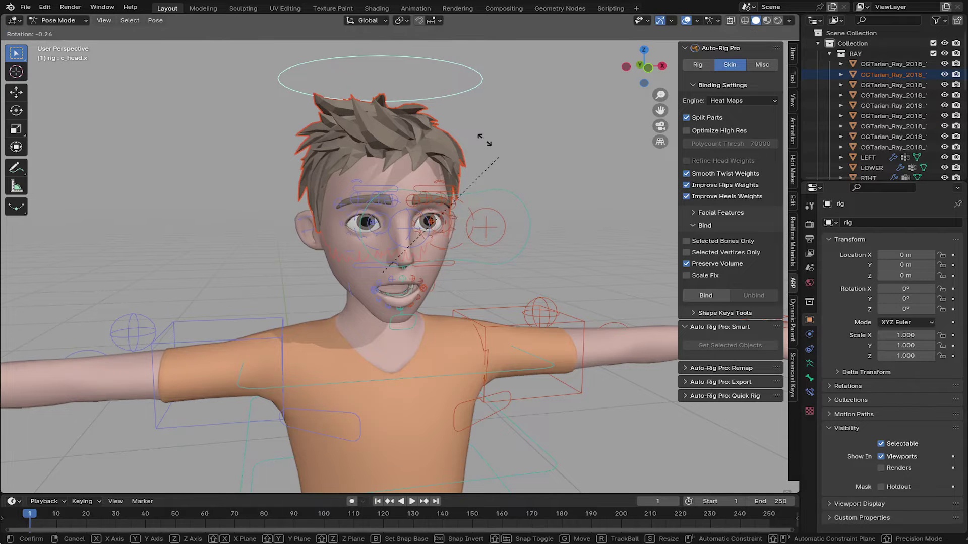
key(Escape)
middle_drag(476, 301, 504, 283)
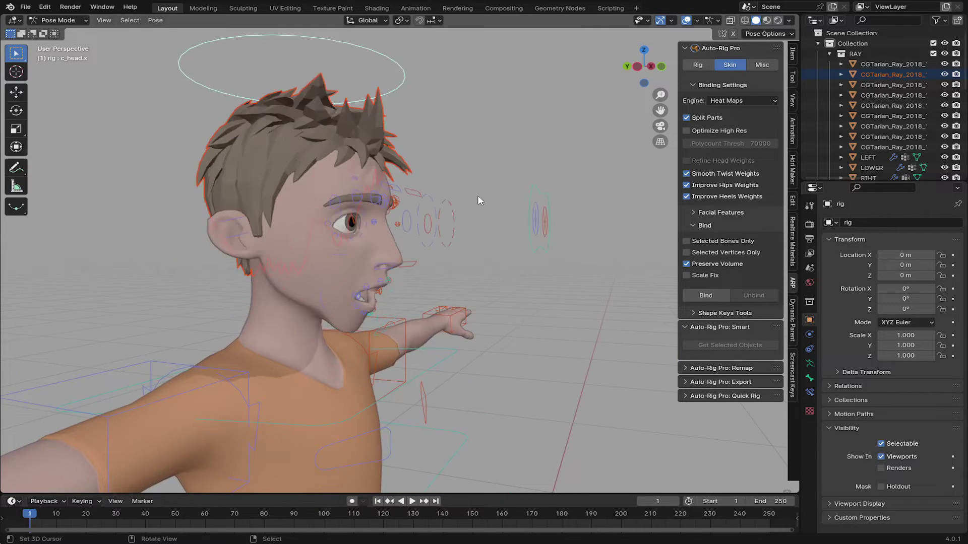
middle_drag(476, 195, 503, 225)
key(r)
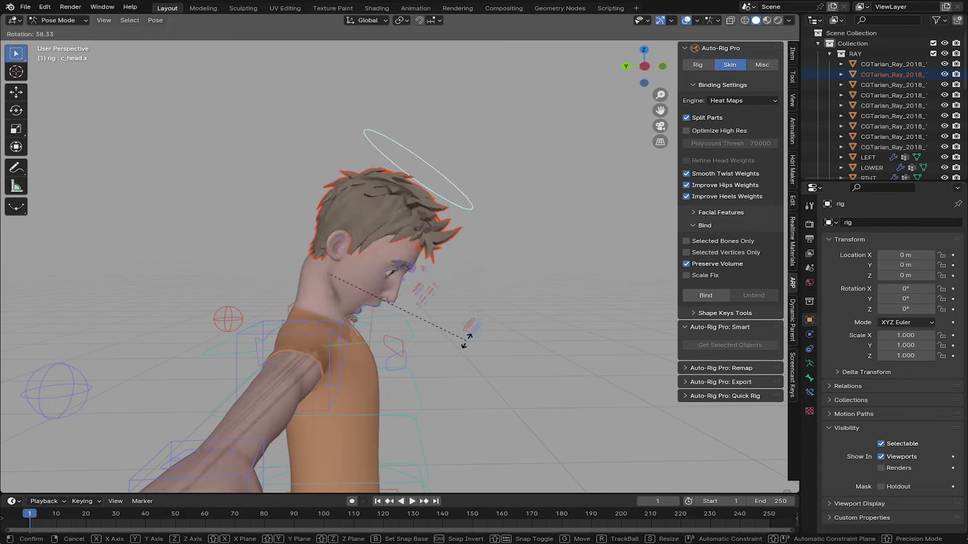
click(432, 183)
middle_drag(433, 183, 431, 207)
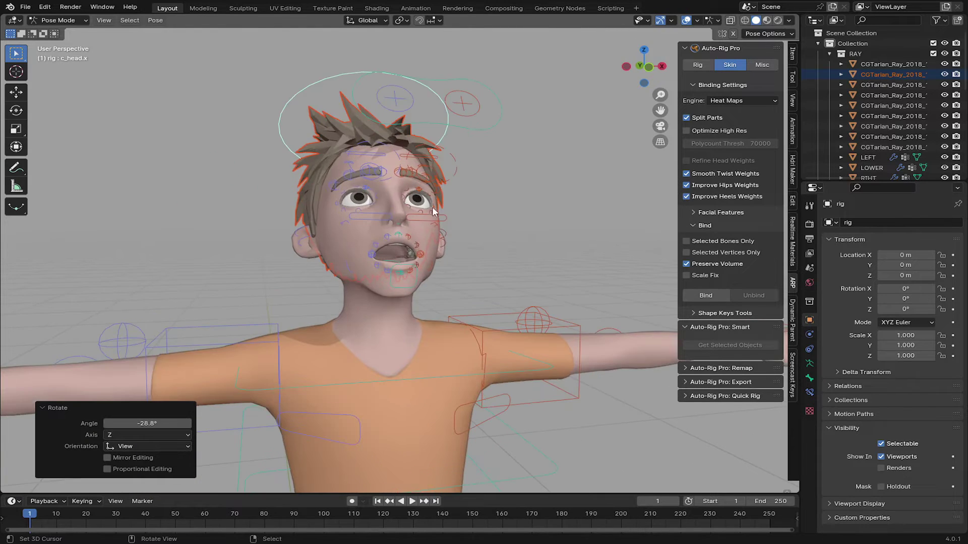
middle_drag(431, 161, 442, 187)
scroll(443, 186, down, 1)
Try moving the c_eye_target.x controller downward to recheck the eyes, cancelling each move
right_click(406, 256)
key(g)
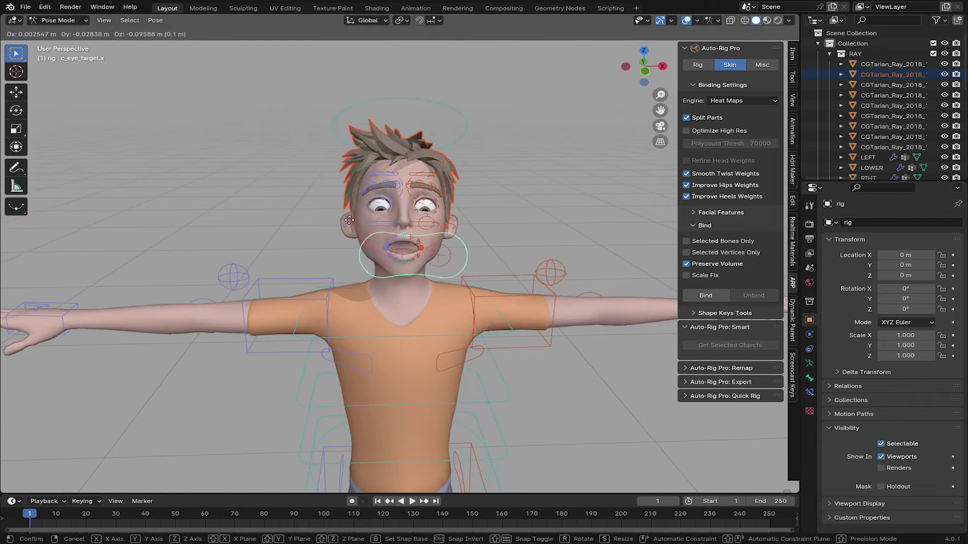
right_click(435, 262)
middle_drag(435, 263, 425, 256)
key(g)
right_click(411, 257)
Select all of the rig's controllers and clear their pose transforms back to rest
key(a)
key(alt+r)
right_click(450, 251)
Try moving the c_hand_ik.l controller to test the left arm's bend, cancel the move and select c_root_master.x
scroll(454, 252, down, 3)
right_click(589, 297)
key(g)
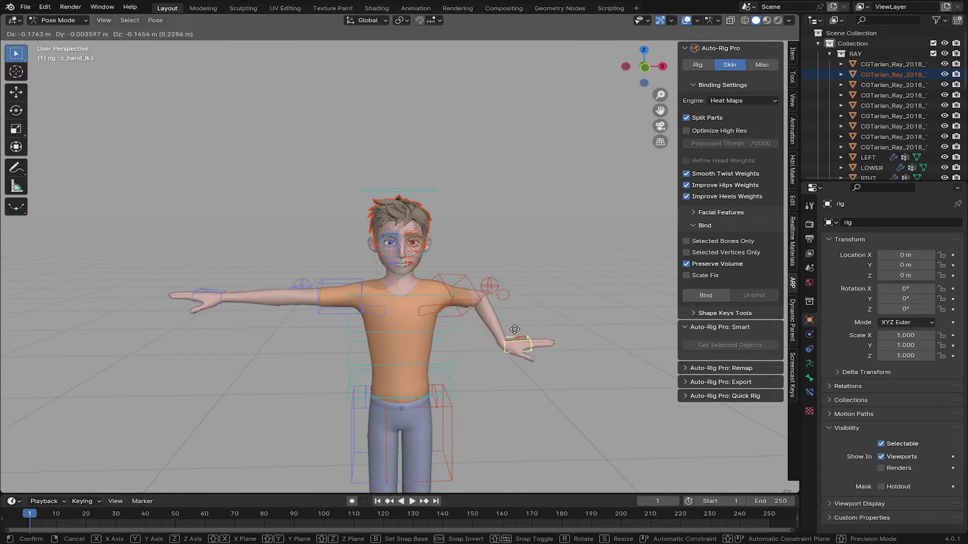
right_click(514, 330)
scroll(454, 393, down, 3)
click(422, 473)
Return to Object Mode, select the body mesh ray_DO_.007 and open its object data properties
scroll(400, 244, up, 3)
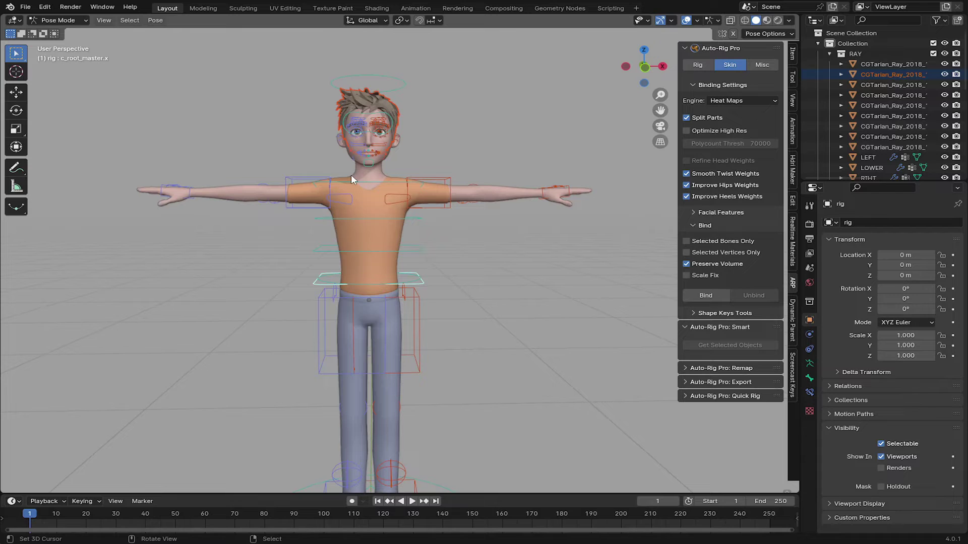
scroll(352, 175, up, 3)
shift+middle_drag(365, 144, 397, 227)
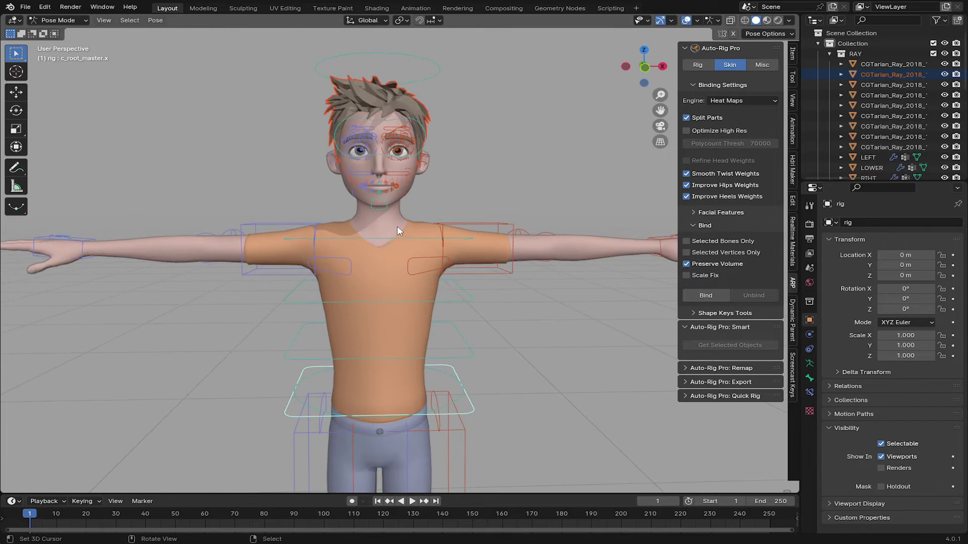
click(57, 20)
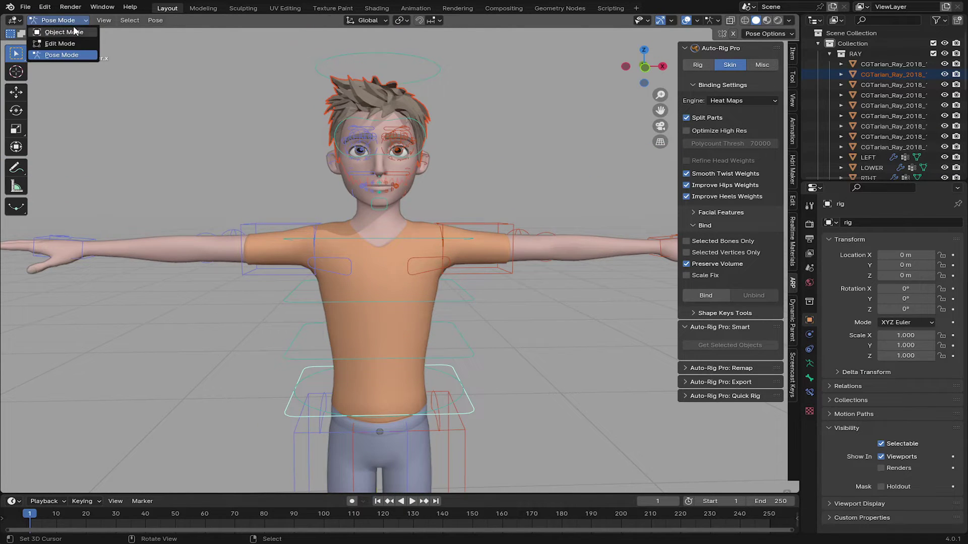
click(63, 32)
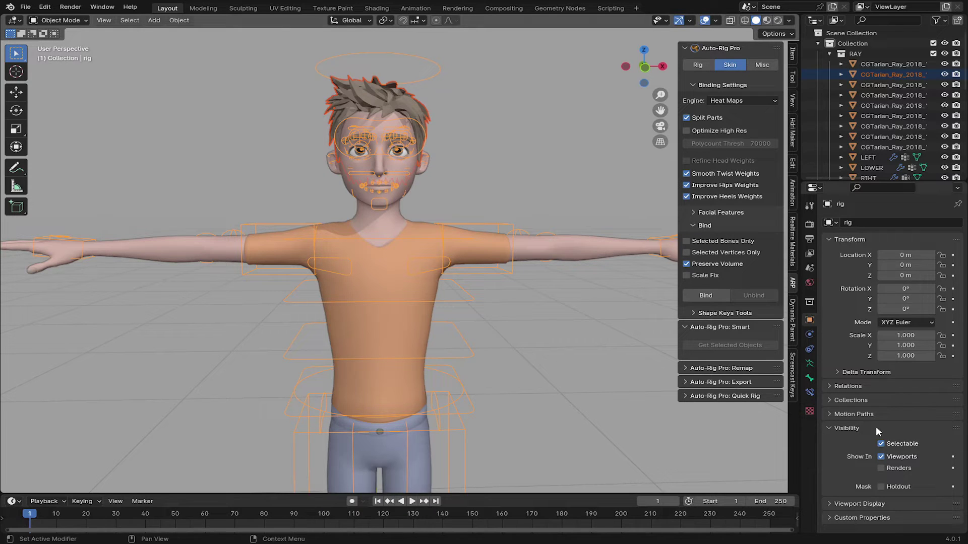
click(372, 214)
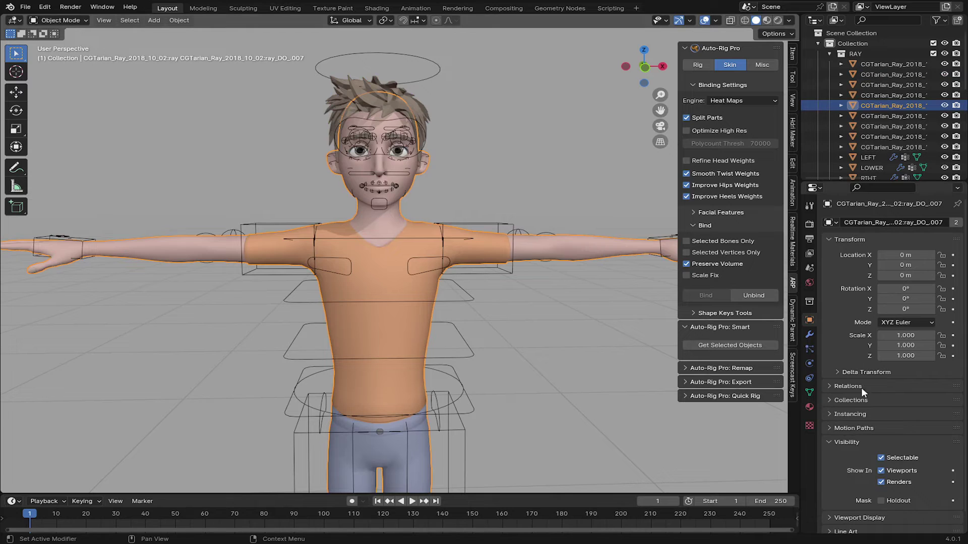
click(810, 393)
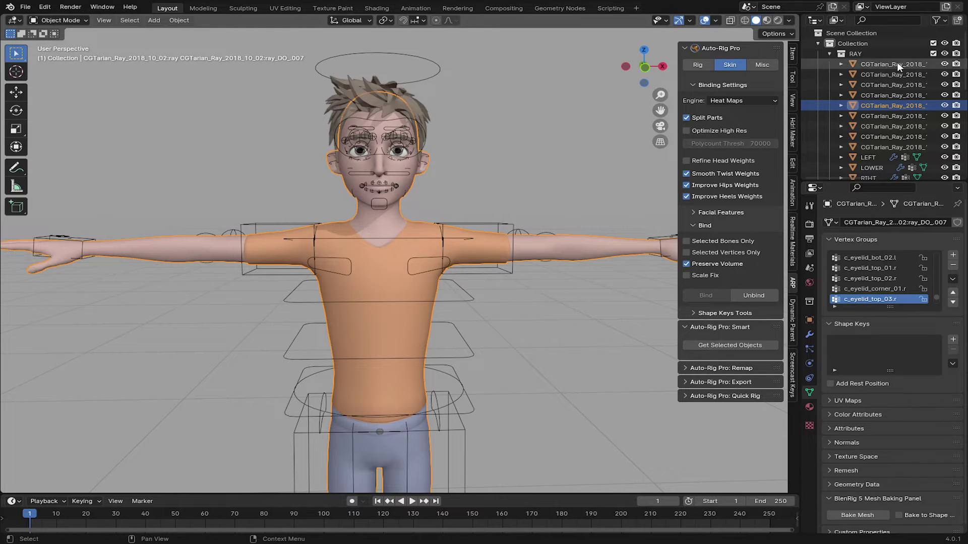
Collapse the existing collections in the scene hierarchy and add a new collection named SHAPEKEYS
click(818, 44)
click(819, 53)
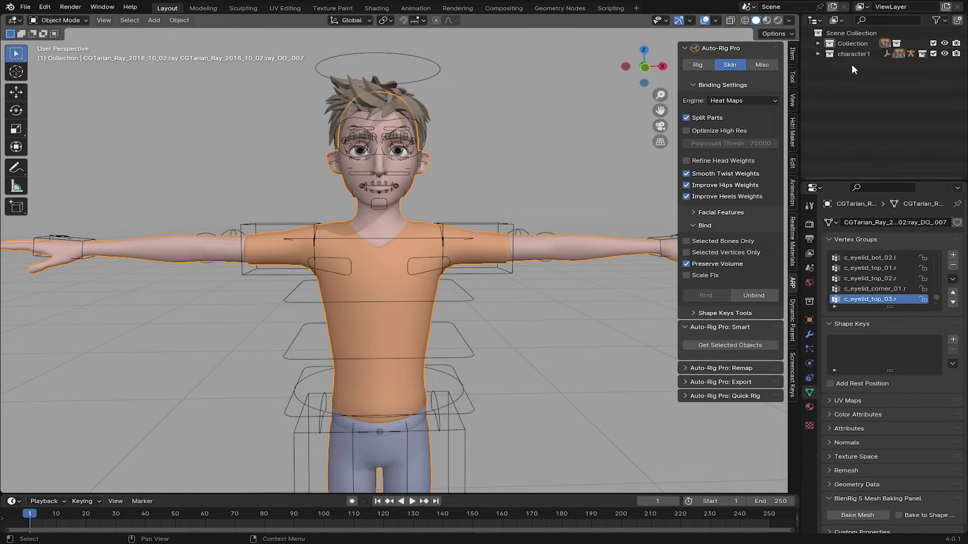
right_click(840, 85)
click(836, 80)
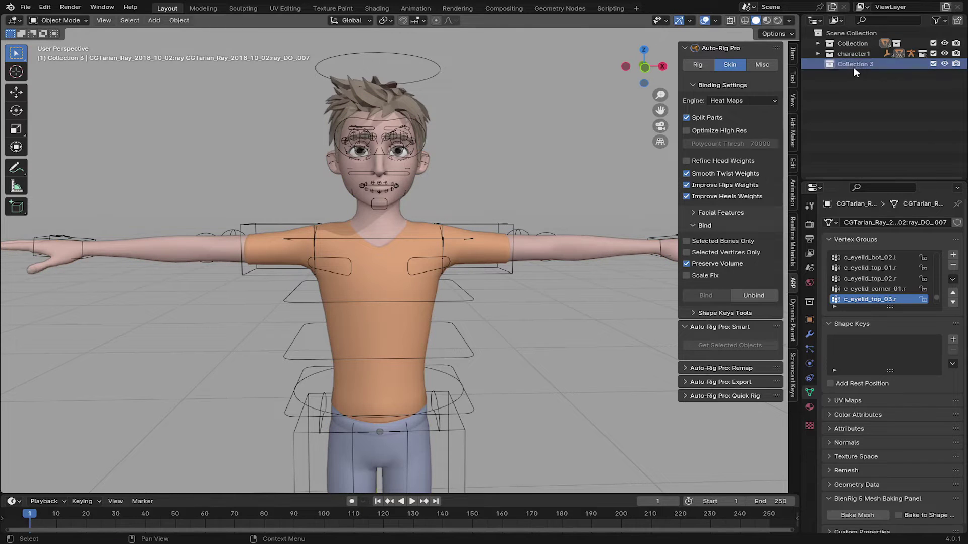
double_click(854, 65)
text(SHA)
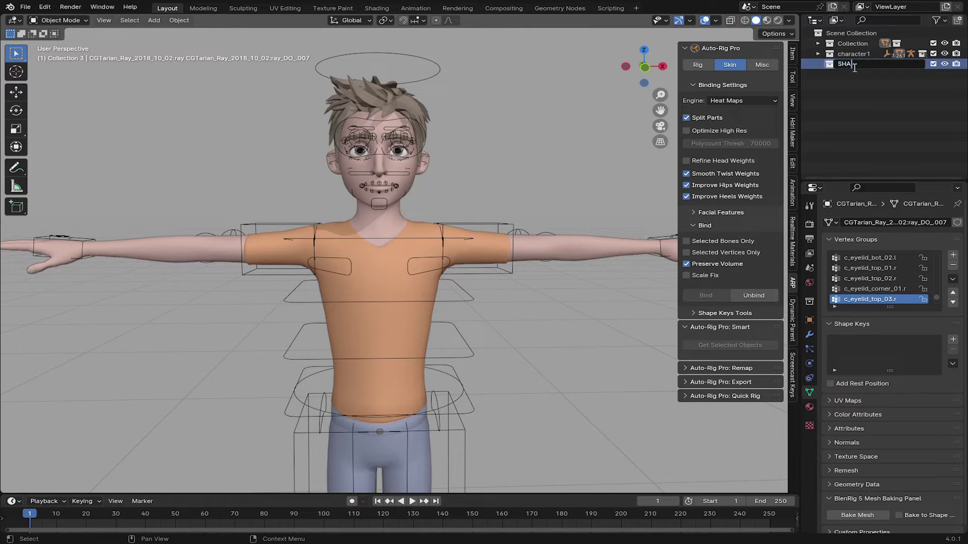
text(PEKEYS)
key(Return)
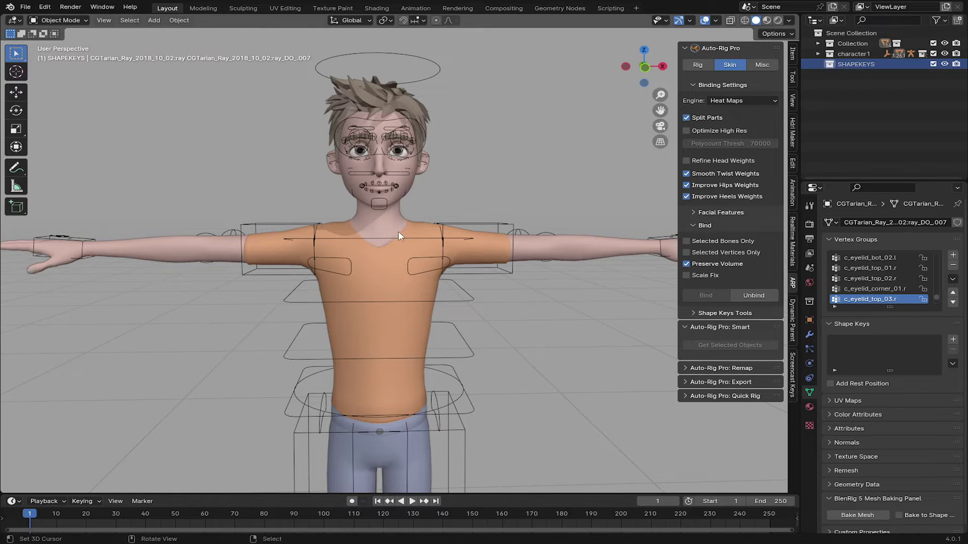
Install the ShapeKey.py add-on from the SHAPEKEYS RIG folder through the preferences and display the Animation Tools for the viewport
scroll(398, 231, down, 3)
click(44, 7)
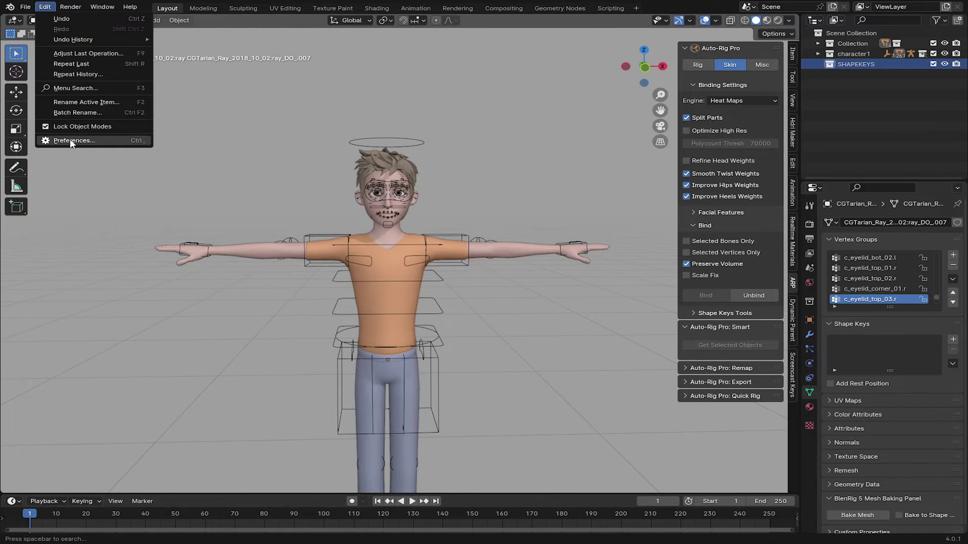
click(70, 138)
click(23, 111)
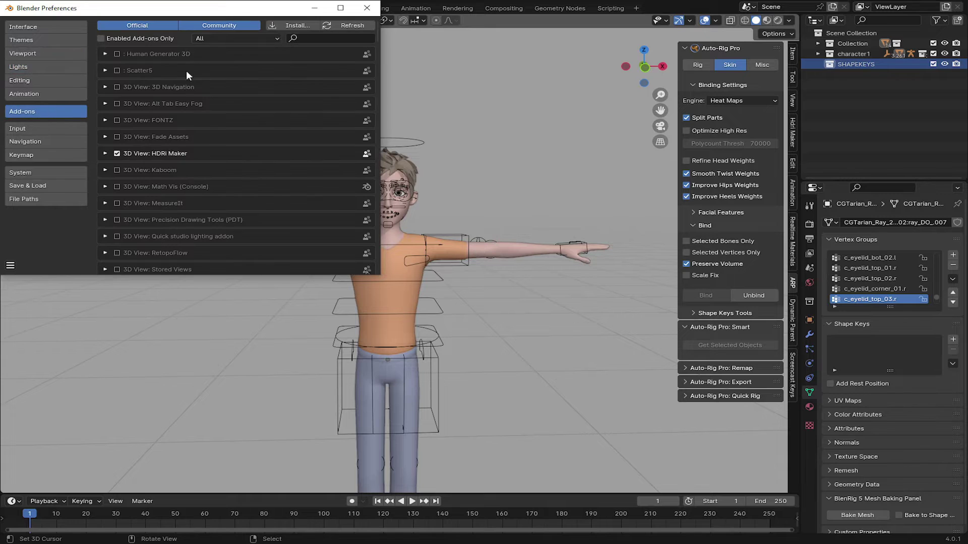
click(292, 25)
click(283, 53)
key(ctrl+v)
key(Return)
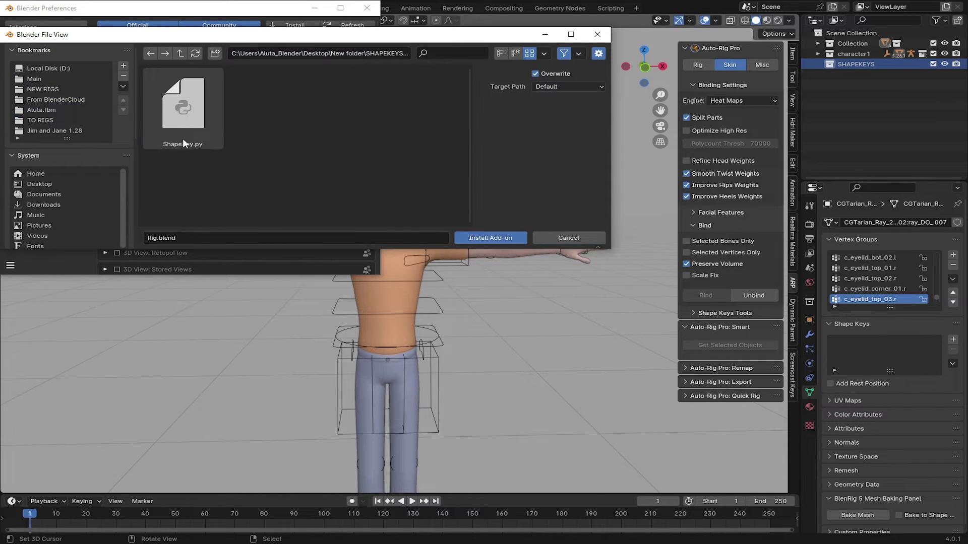
click(176, 108)
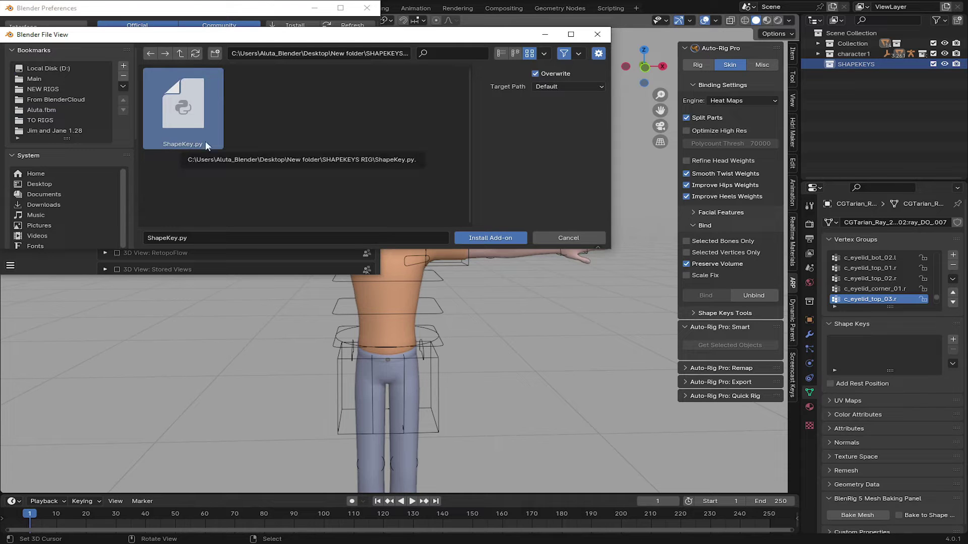
double_click(176, 141)
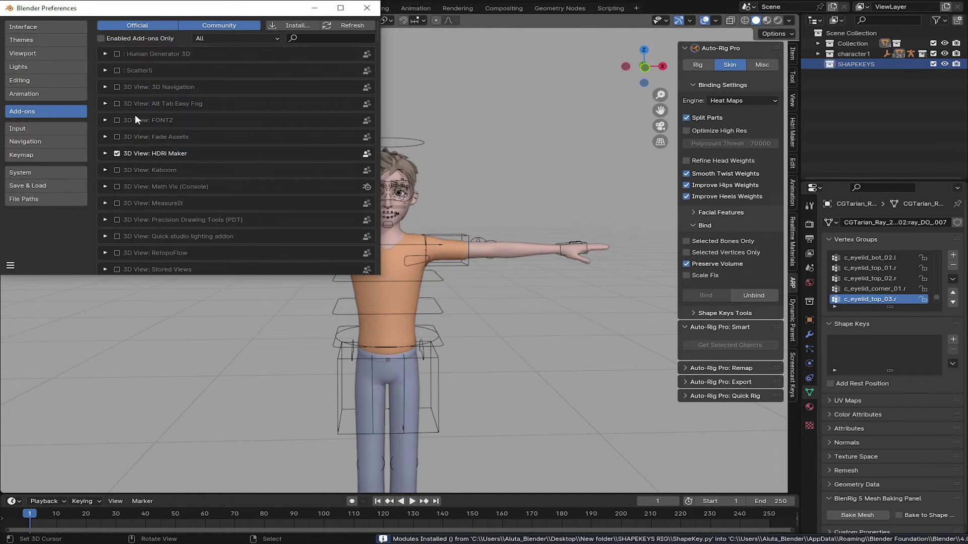
click(367, 8)
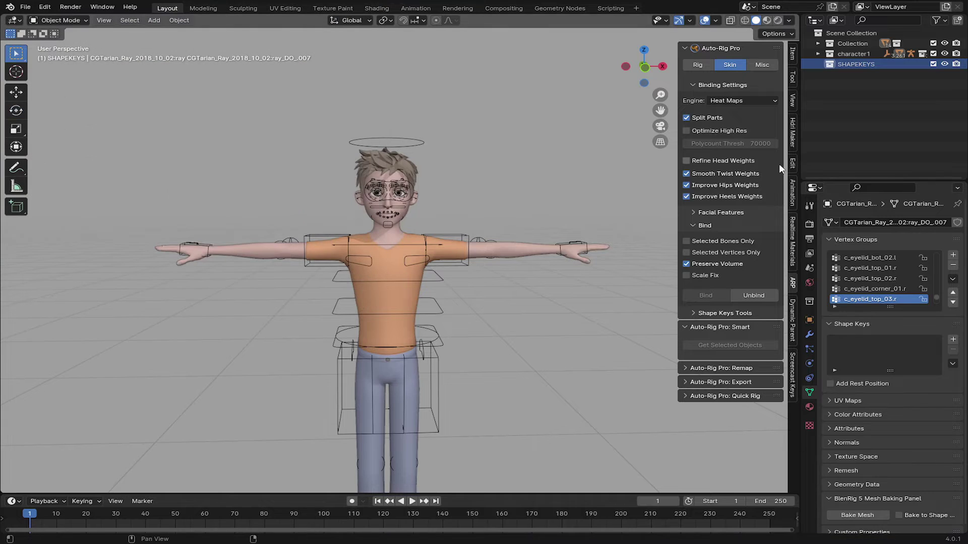
click(788, 202)
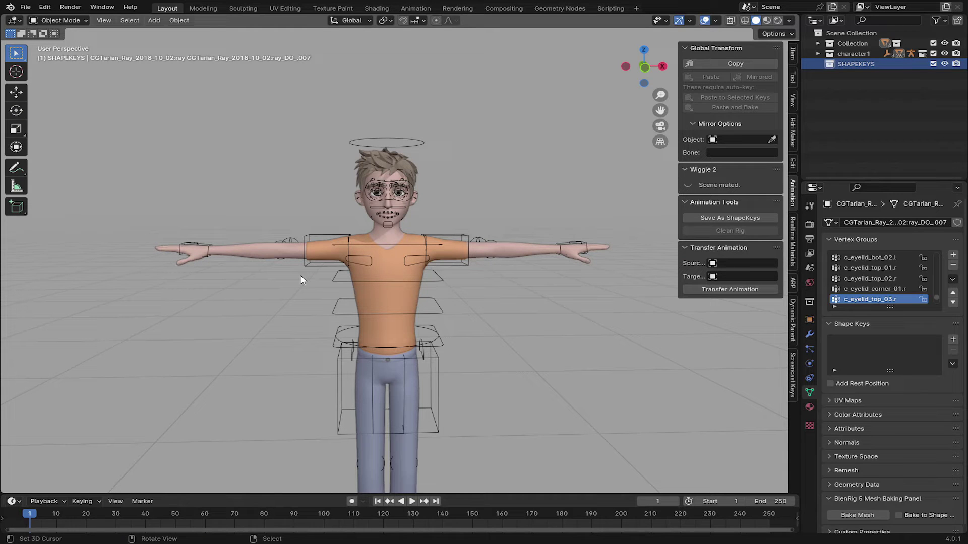
Start linking data from another Blender file and browse to the SHAPEKEYS RIG folder
scroll(322, 263, down, 4)
shift+middle_drag(379, 268, 410, 227)
scroll(396, 229, up, 3)
scroll(410, 227, down, 1)
scroll(411, 232, down, 1)
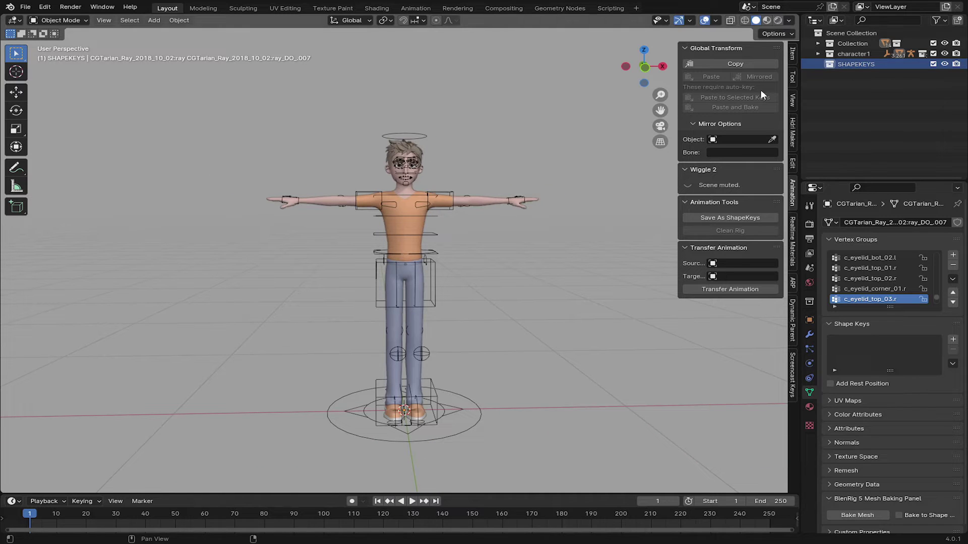
click(26, 8)
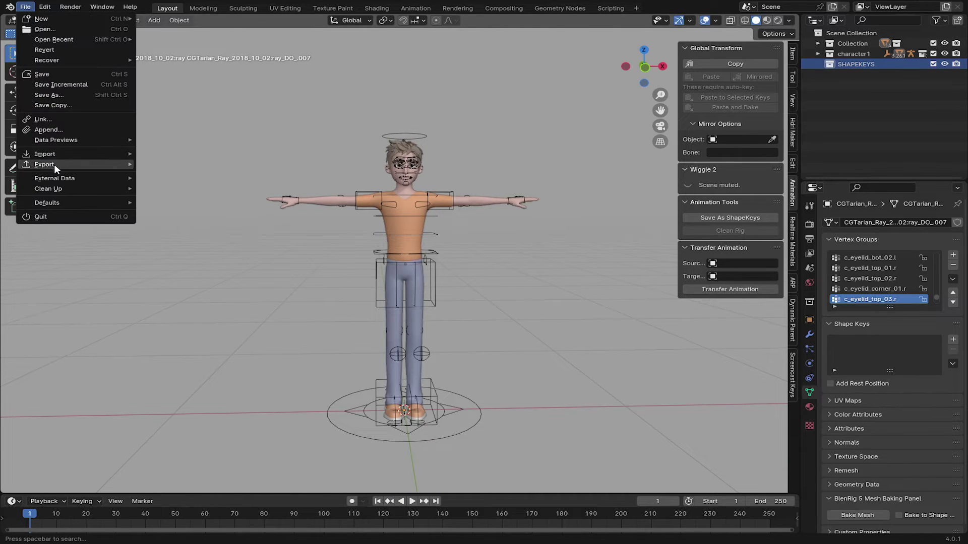
click(52, 118)
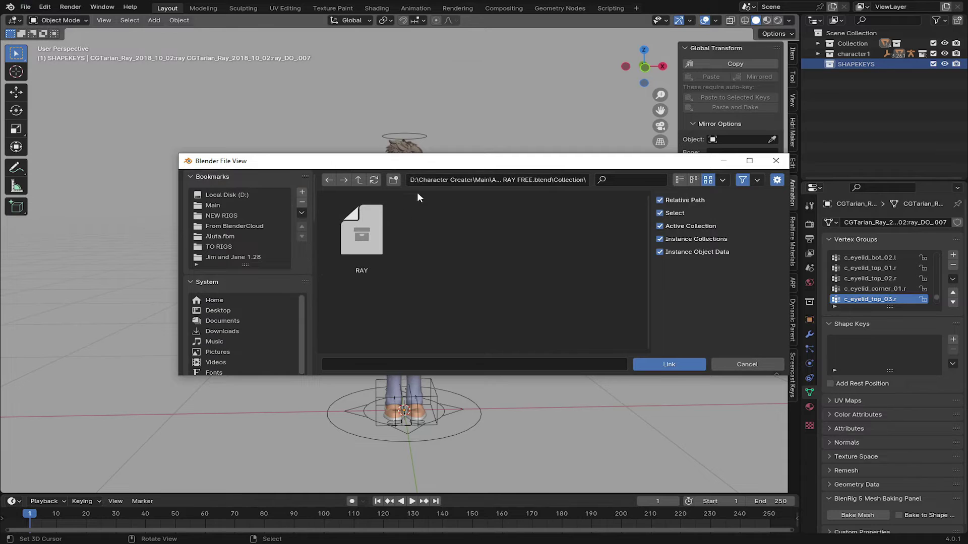
click(378, 271)
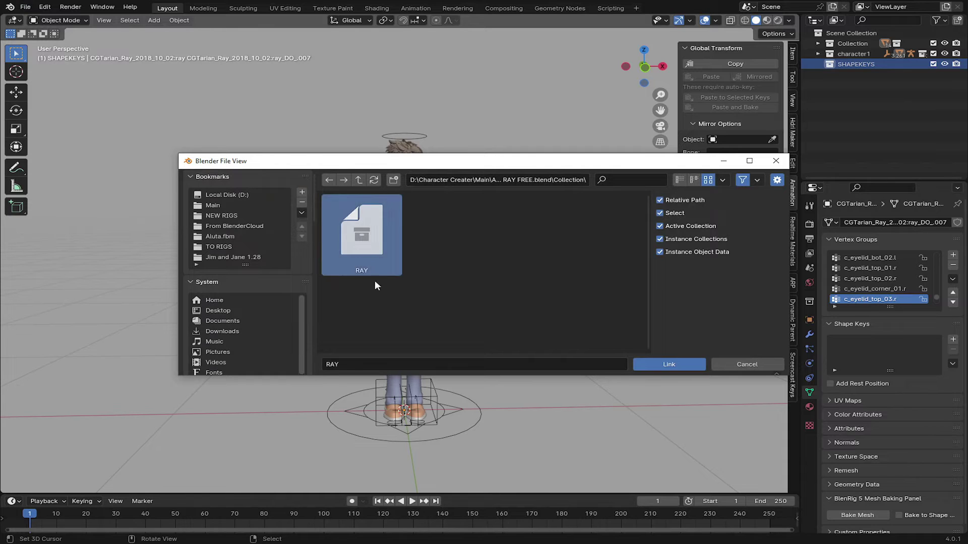
click(456, 180)
key(ctrl+v)
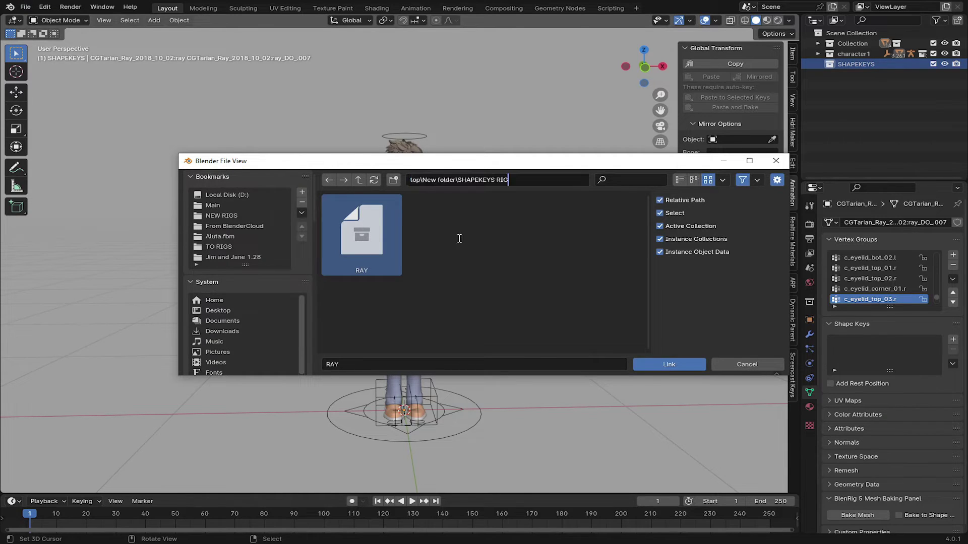
key(Return)
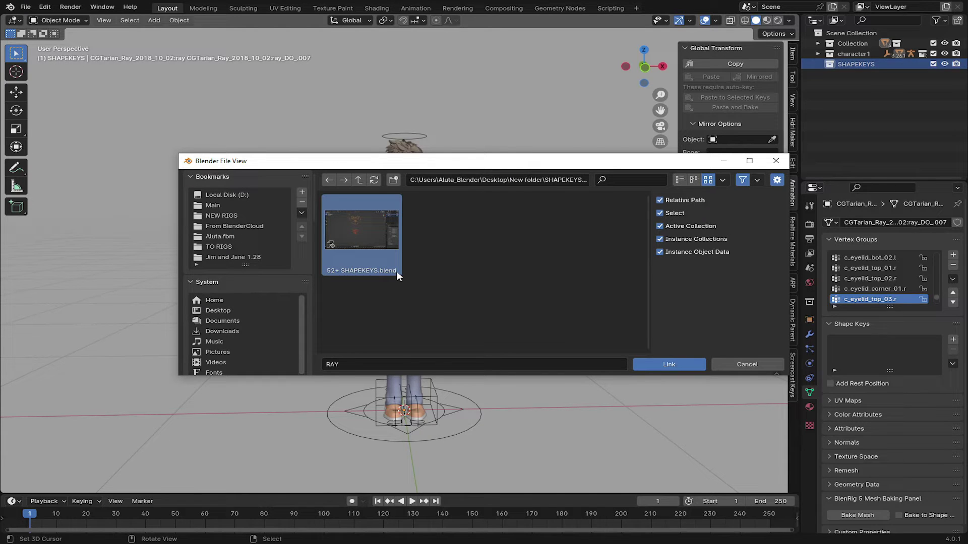
Link the Auto Rig Pro collection from 52+ SHAPEKEYS.blend into the SHAPEKEYS collection
double_click(366, 253)
scroll(343, 283, down, 1)
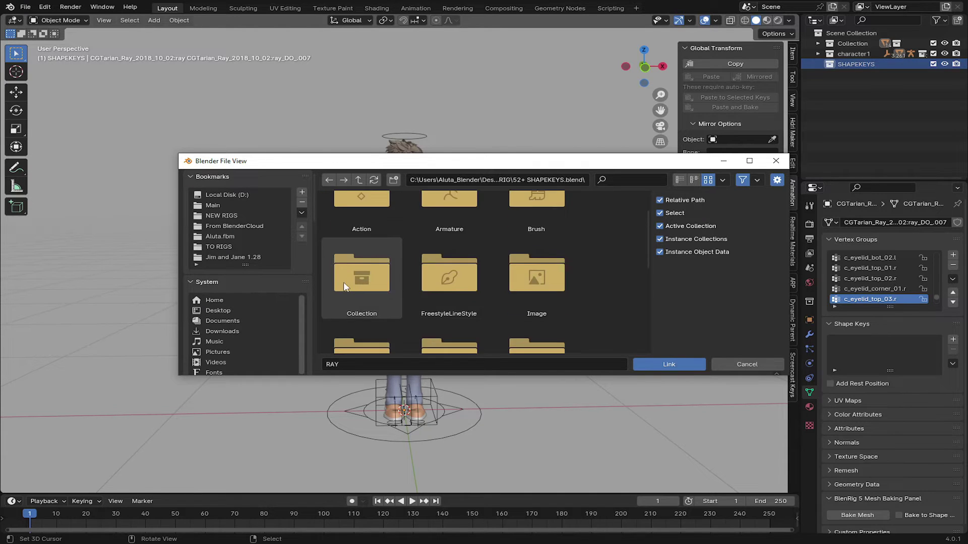
double_click(371, 277)
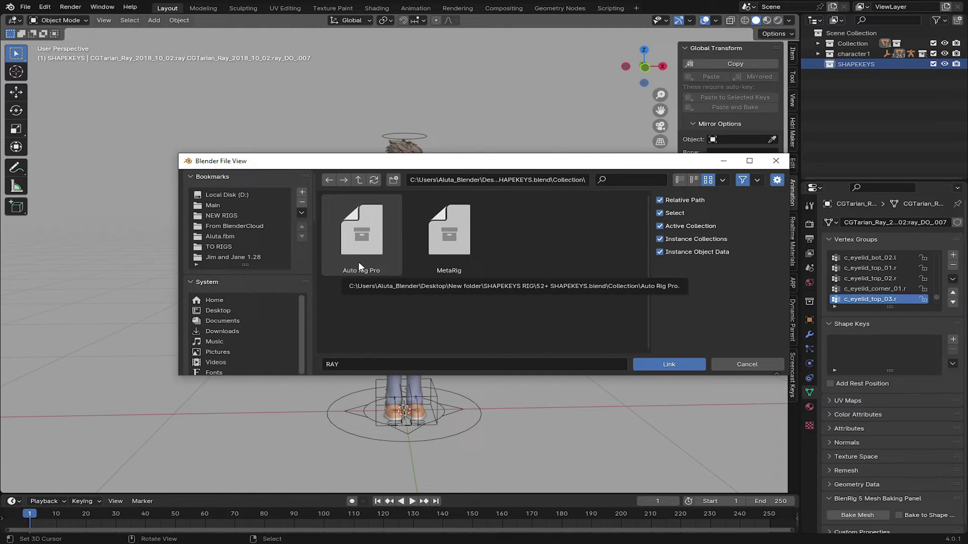
double_click(359, 239)
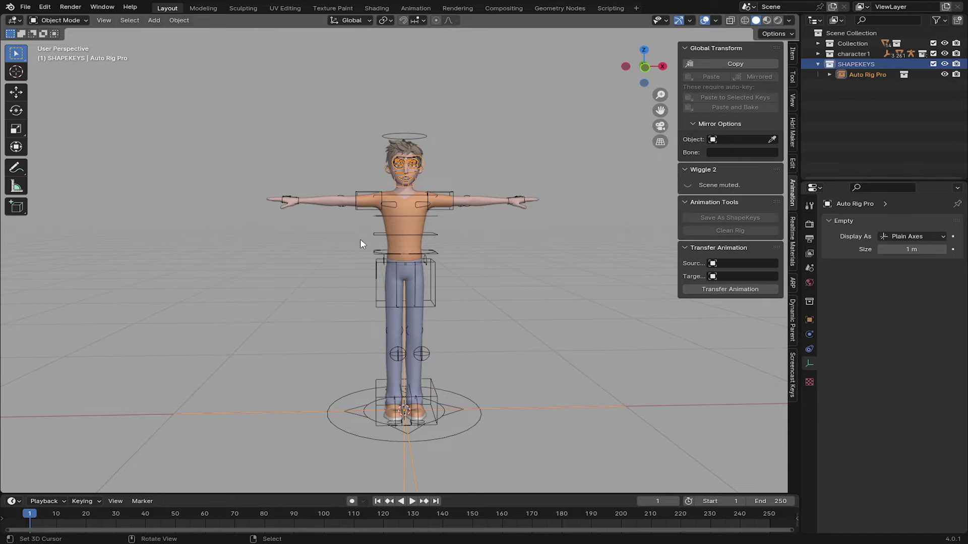
Move the linked Auto Rig Pro face rig about -0.65 m along the global X axis, away from the character
key(g)
key(y)
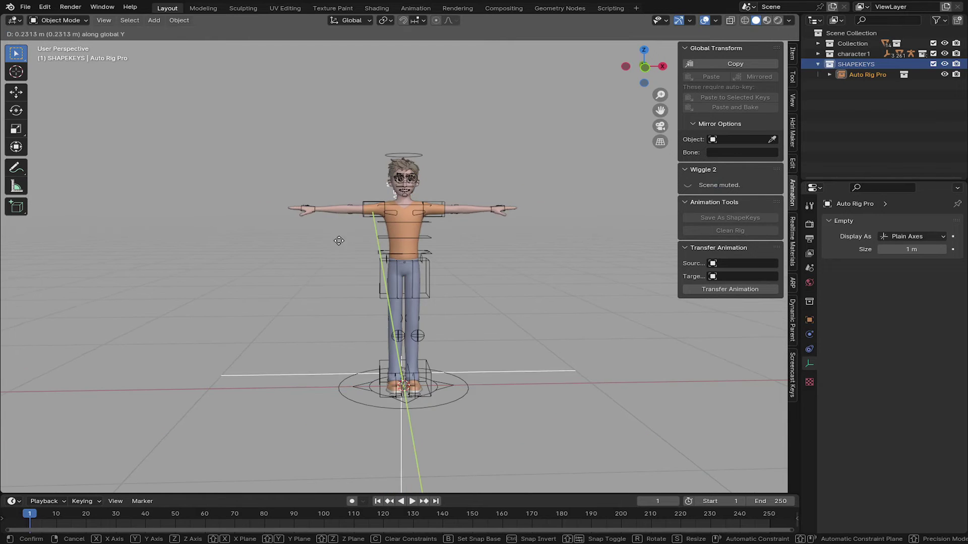
key(x)
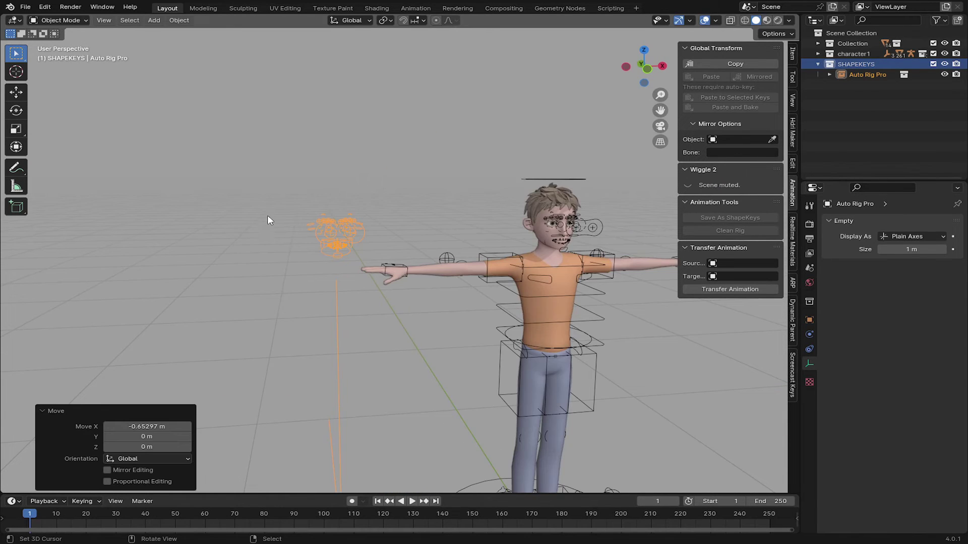
mouse_move(330, 221)
shift+middle_down()
mouse_move(296, 210)
mouse_move(323, 220)
shift+middle_up()
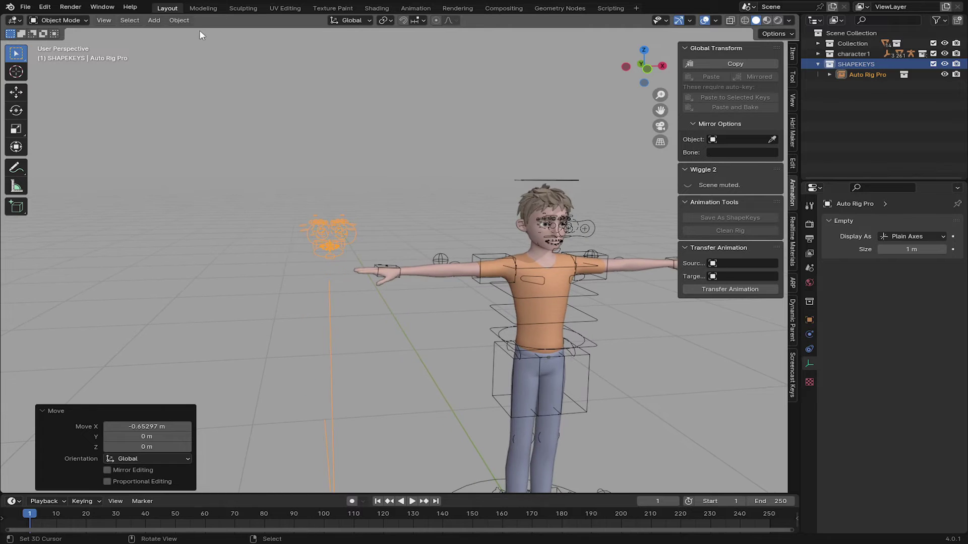
Make a library override of the linked Auto Rig Pro collection
click(179, 20)
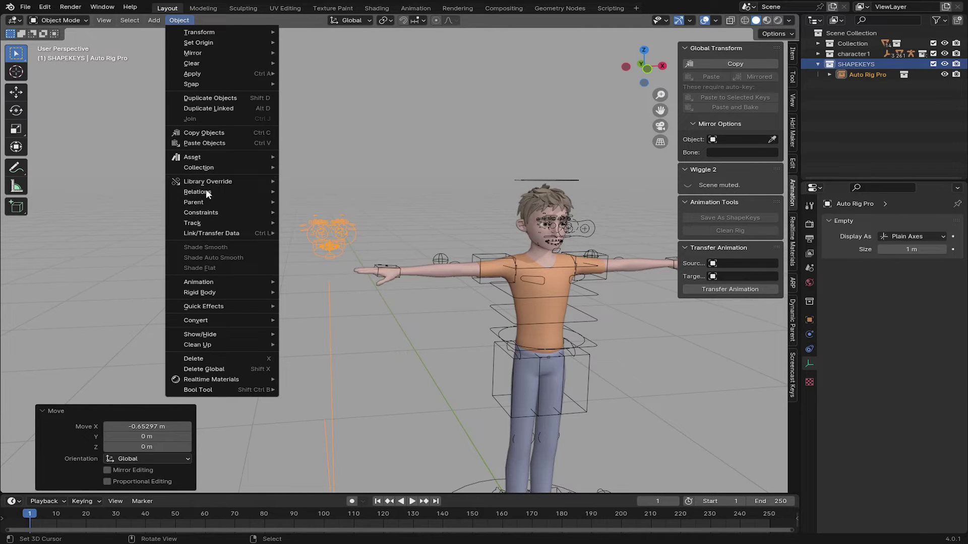
mouse_move(196, 199)
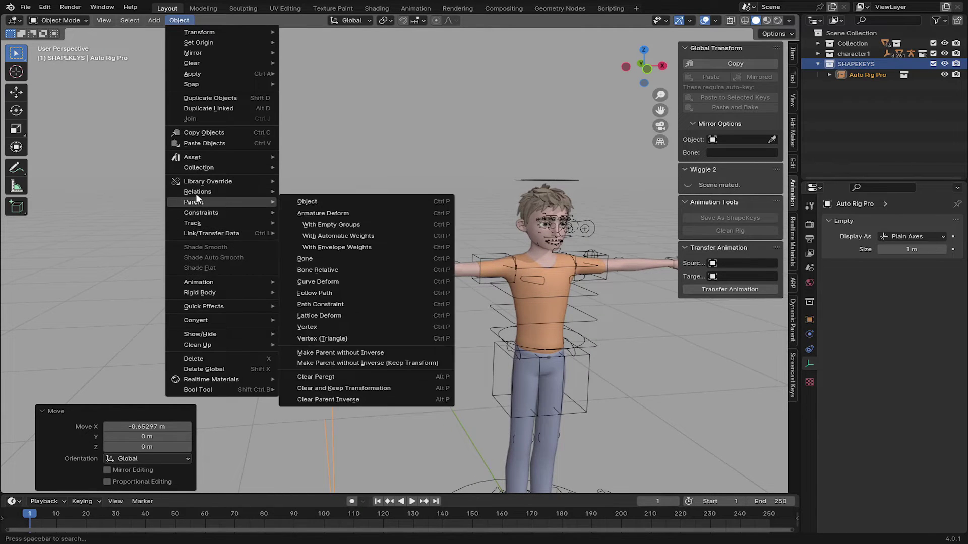
mouse_move(206, 183)
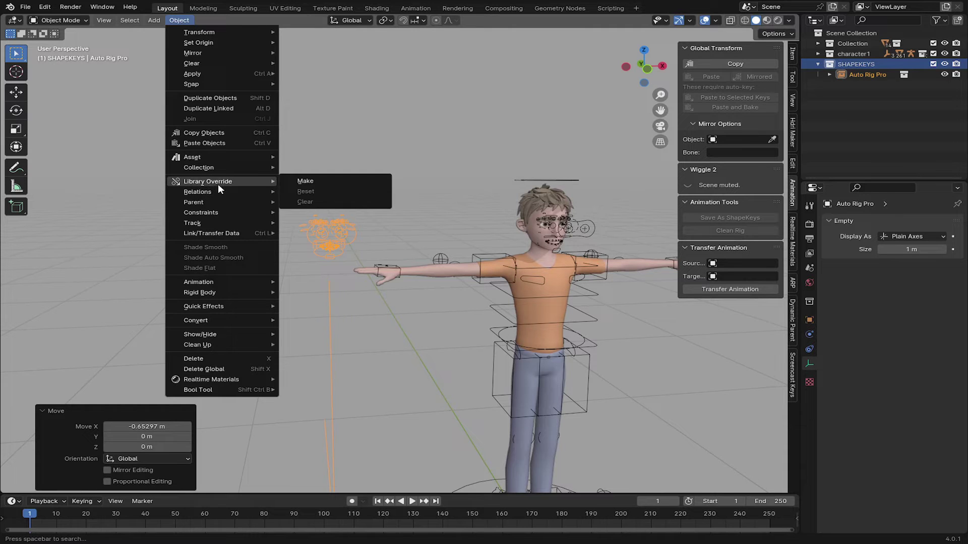
click(304, 181)
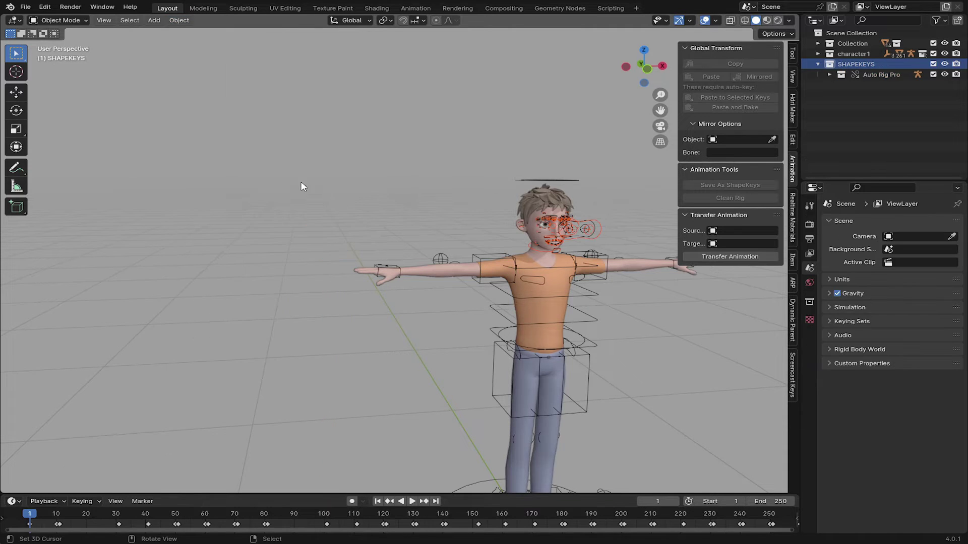
Move the overridden face rig about -0.73 m along the global X axis so it stands beside the character
shift+middle_drag(529, 278, 359, 267)
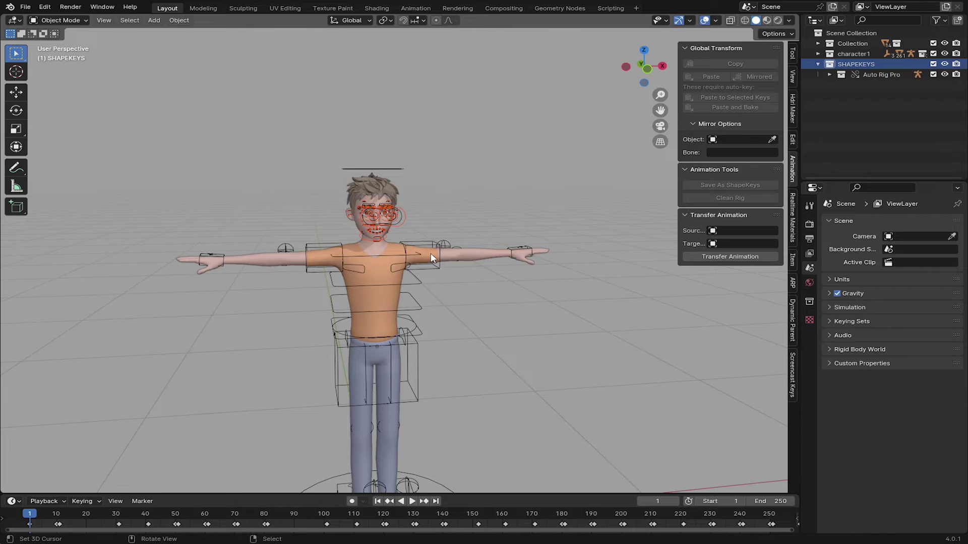
key(g)
key(y)
key(x)
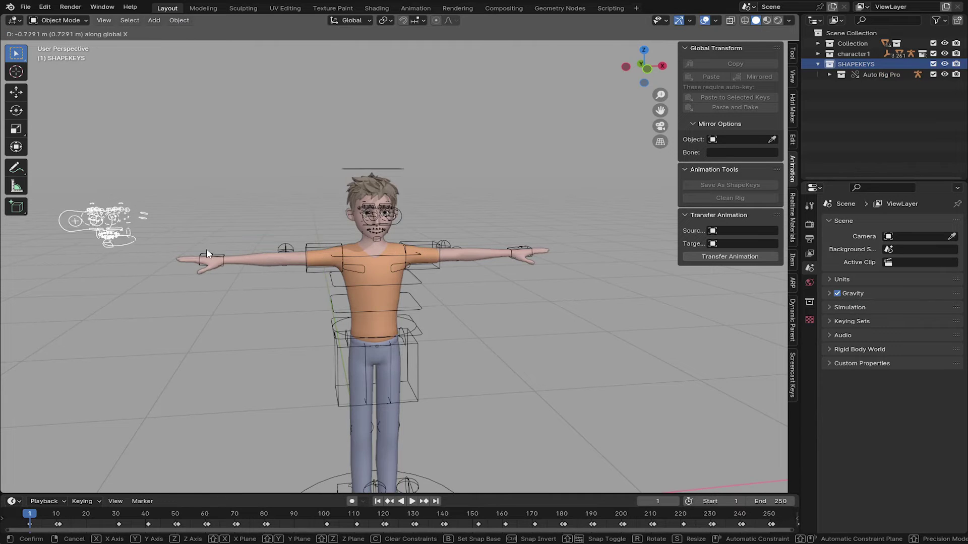
click(207, 249)
shift+middle_drag(207, 249, 317, 264)
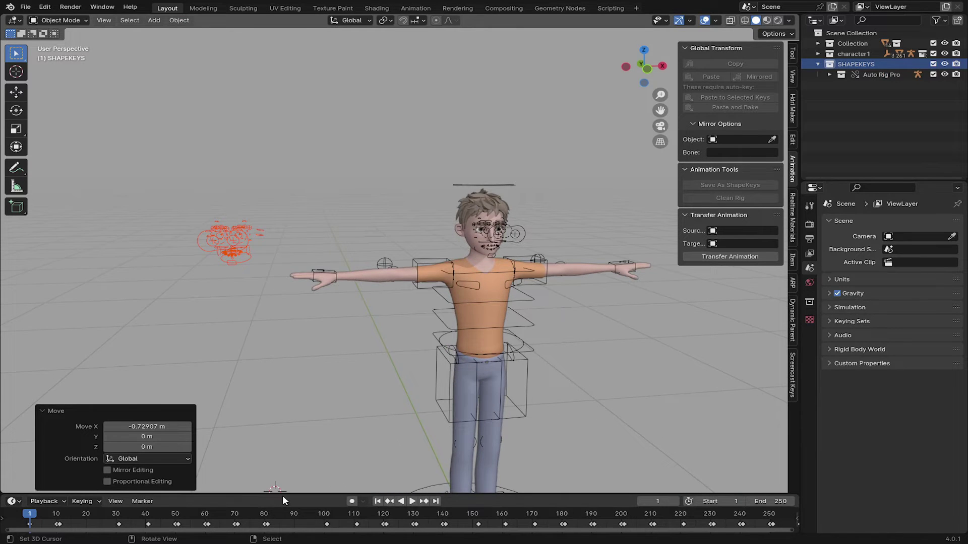
Enlarge the timeline, play the face rig's animation and select rig.003 to show its keyframes
drag(282, 494, 289, 395)
shift+middle_drag(301, 307, 388, 330)
scroll(366, 310, up, 2)
key(space)
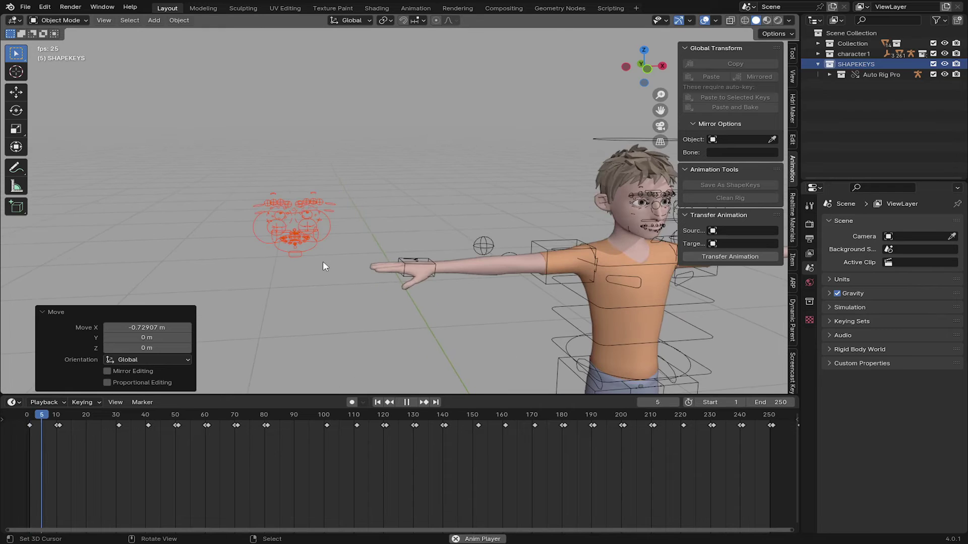
click(306, 213)
scroll(160, 445, down, 2)
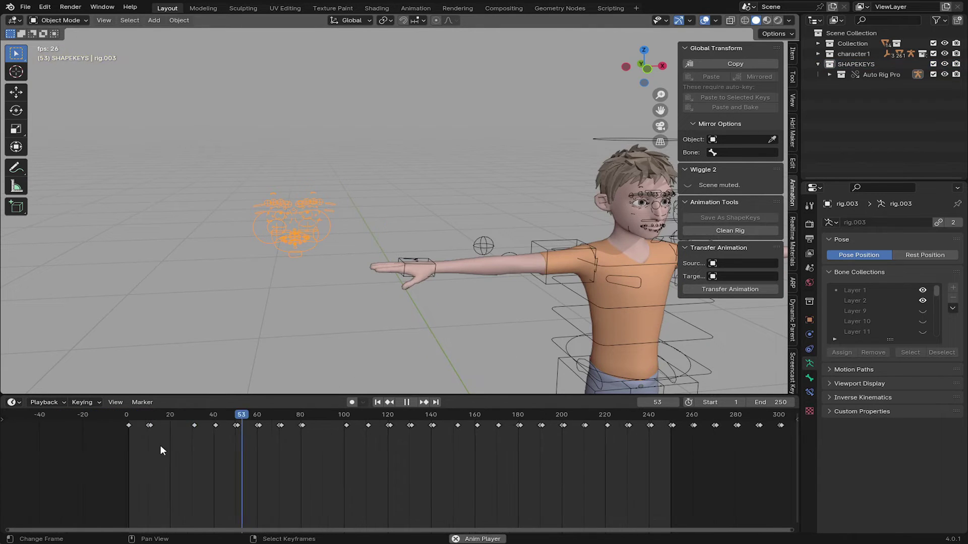
scroll(731, 426, down, 2)
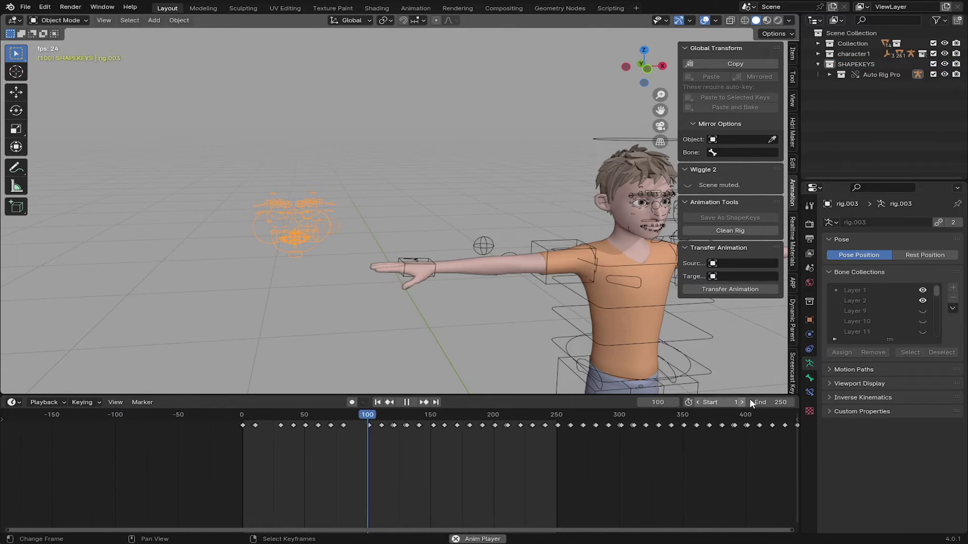
Extend the scene's end frame to 577
drag(762, 403, 876, 402)
scroll(718, 450, down, 4)
drag(767, 402, 880, 403)
scroll(178, 497, up, 5)
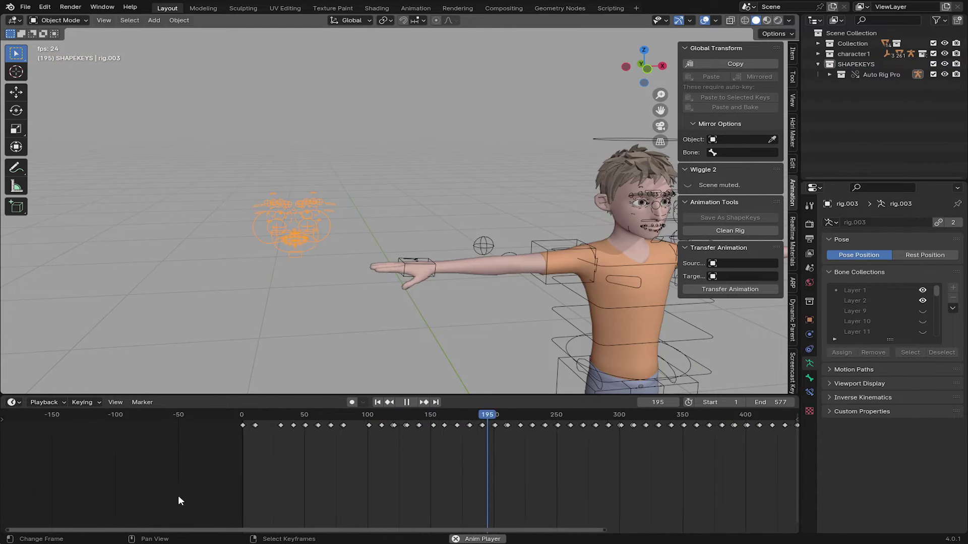
Watch the face rig's animation up close, stop the playback and return to frame 1
scroll(176, 484, up, 5)
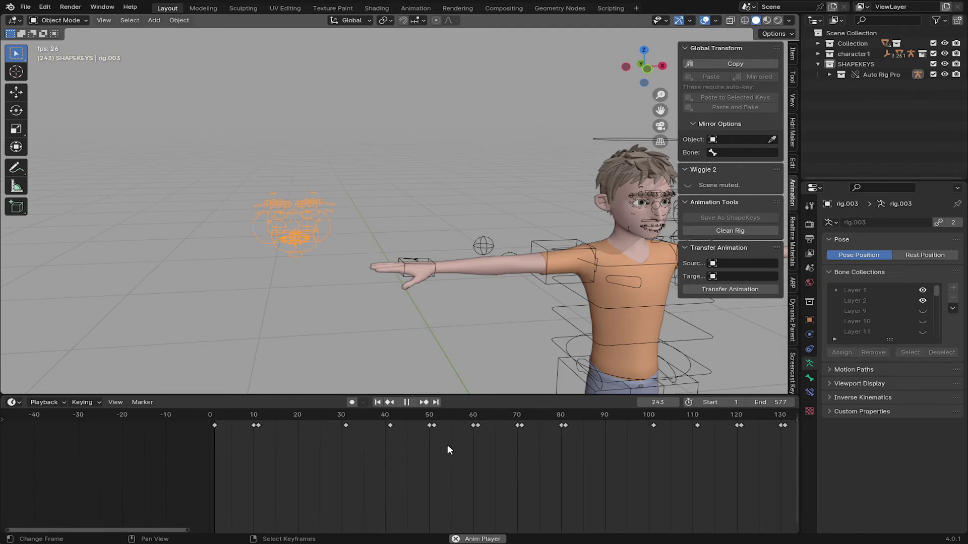
scroll(446, 445, up, 2)
scroll(337, 278, up, 3)
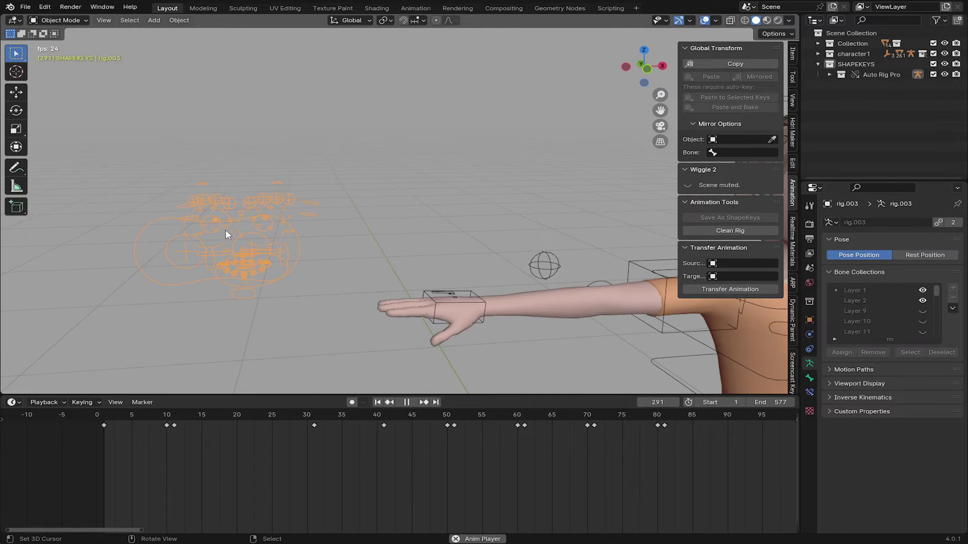
key(space)
click(378, 403)
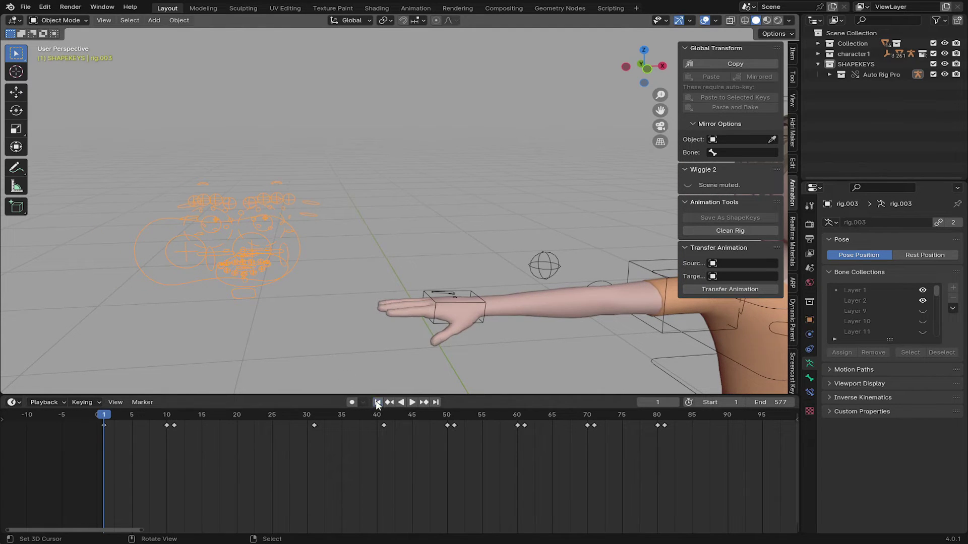
Frame the face rig and character together and widen the sidebar so the Transfer Animation labels are readable
scroll(387, 283, down, 4)
shift+middle_drag(317, 216, 250, 212)
shift+middle_drag(322, 222, 151, 229)
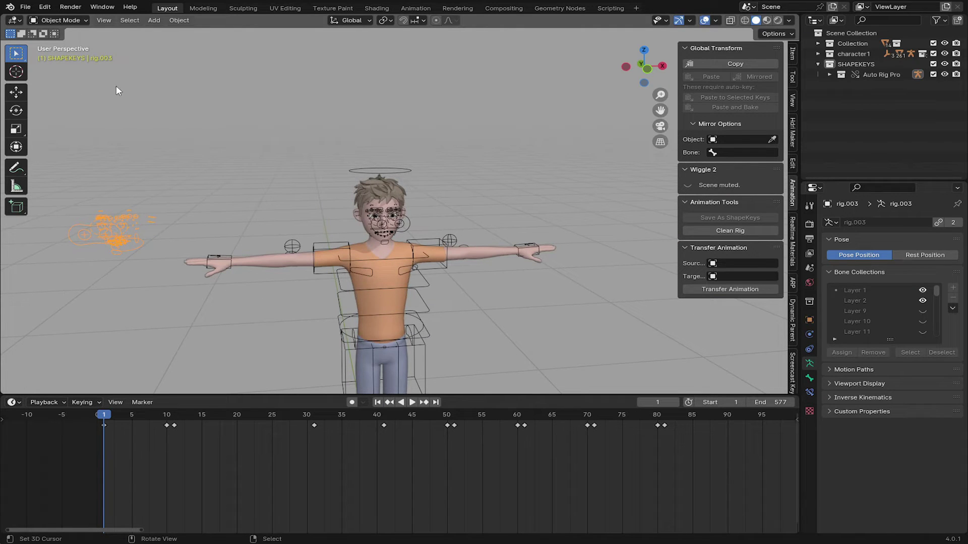
middle_drag(107, 204, 117, 203)
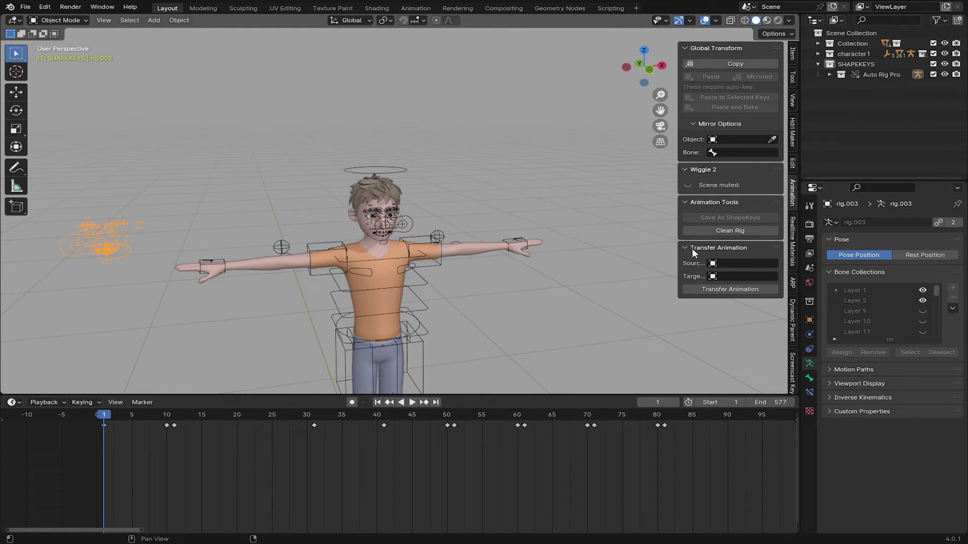
drag(677, 254, 582, 277)
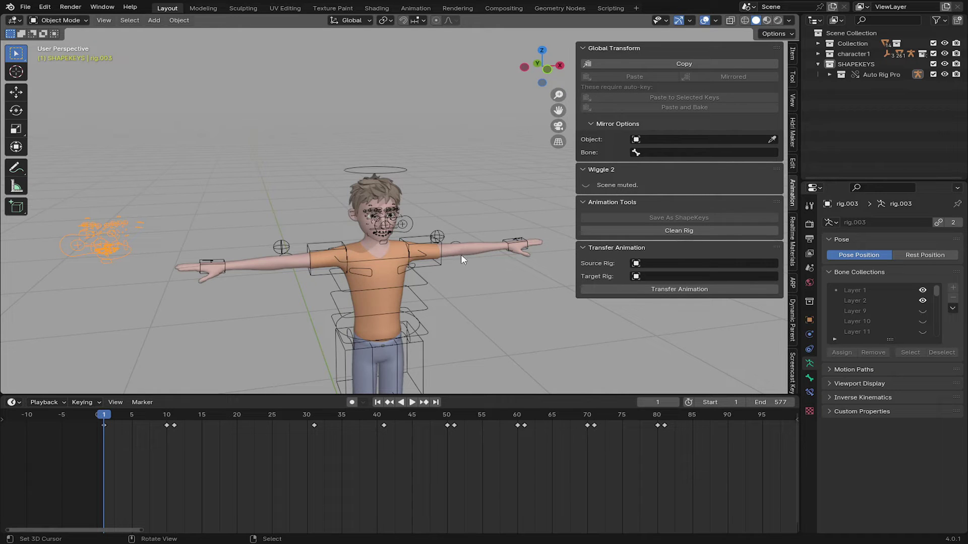
Select the character's rig and then the separate face rig to check each armature's name
middle_drag(461, 255, 440, 248)
scroll(440, 248, up, 2)
click(392, 231)
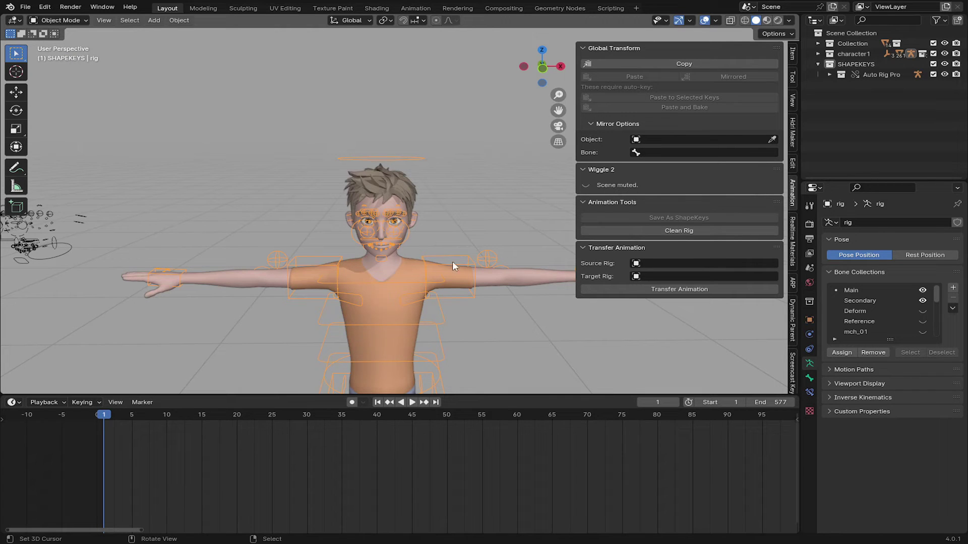
click(11, 247)
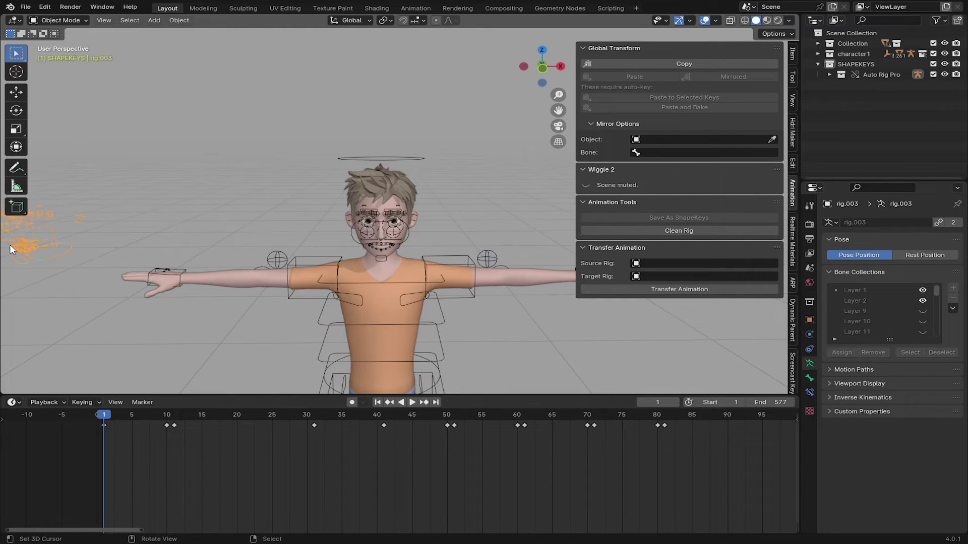
shift+middle_drag(11, 247, 55, 254)
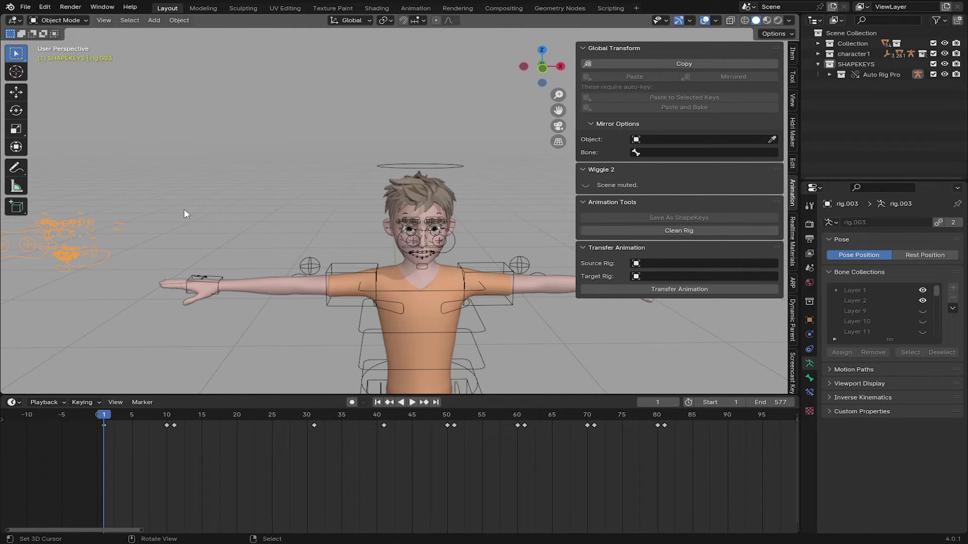
Set the Transfer Animation source rig to rig.003 and select the character's rig
click(651, 262)
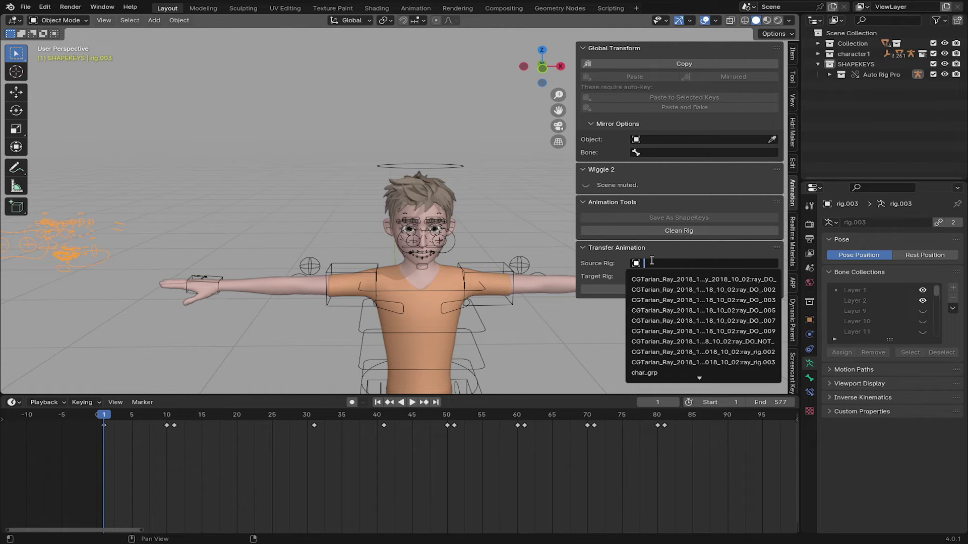
text(RIG)
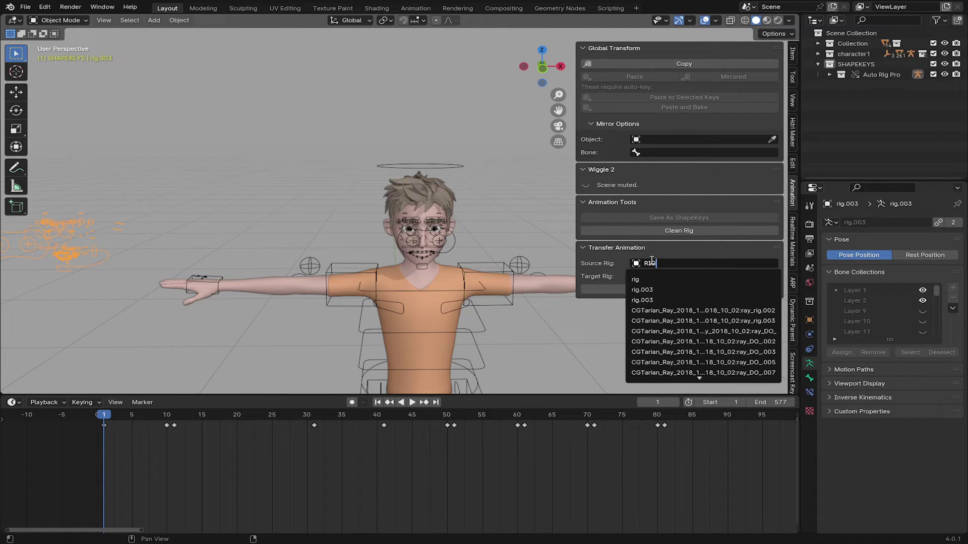
click(649, 290)
click(444, 256)
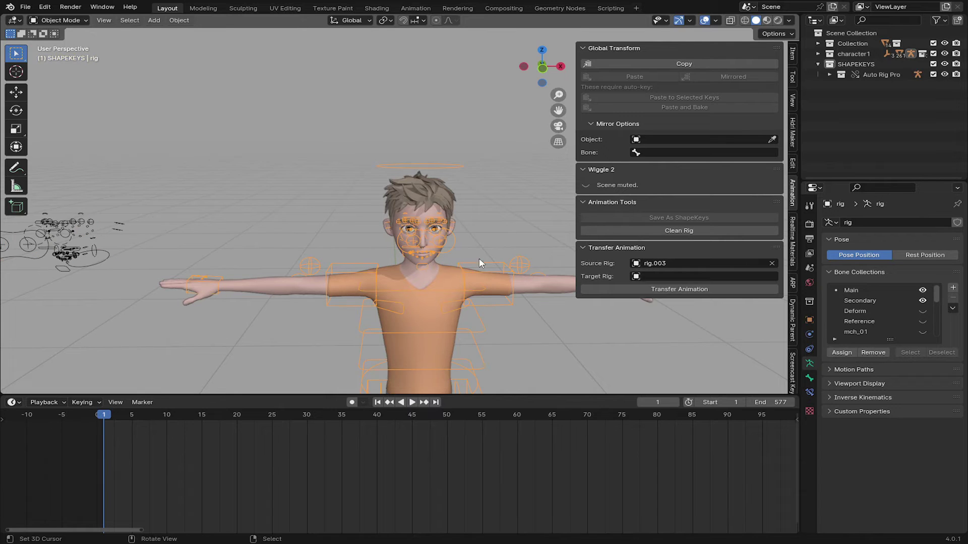
Set the Transfer Animation target rig to rig and transfer the animation from rig.003 to it
click(651, 276)
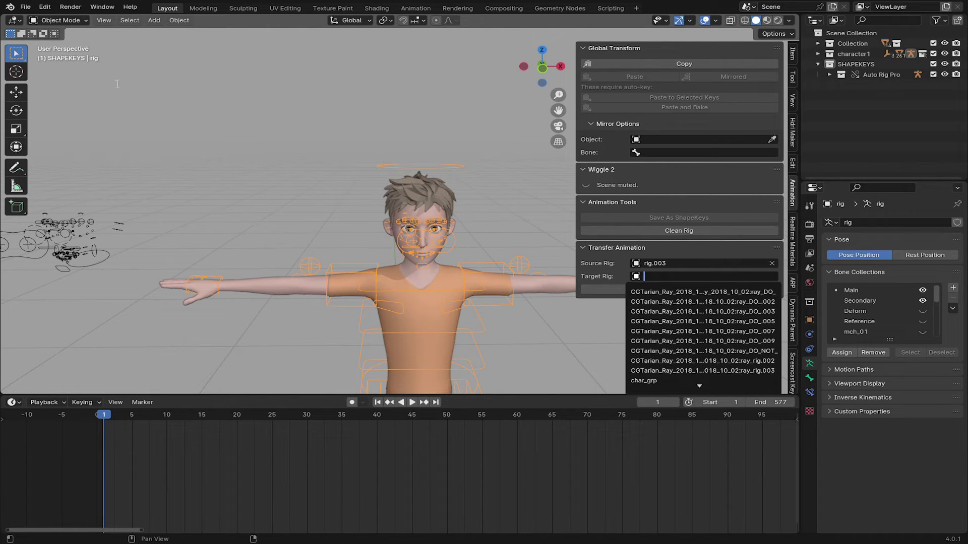
text(RIG)
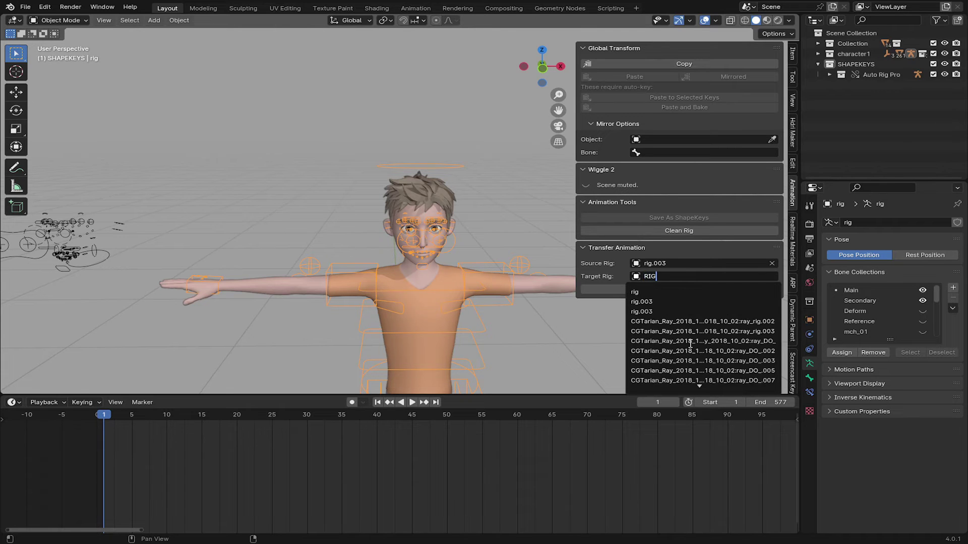
click(641, 291)
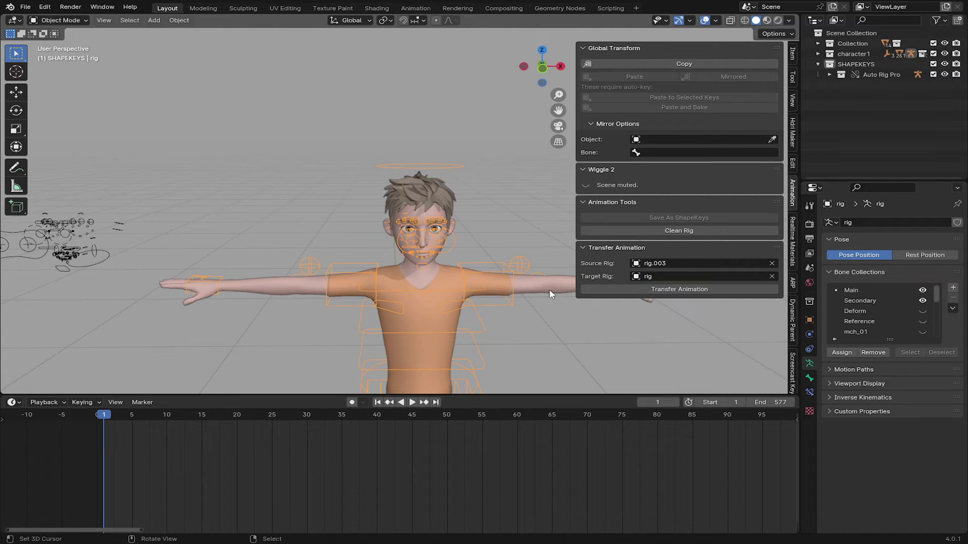
scroll(521, 282, down, 3)
click(670, 288)
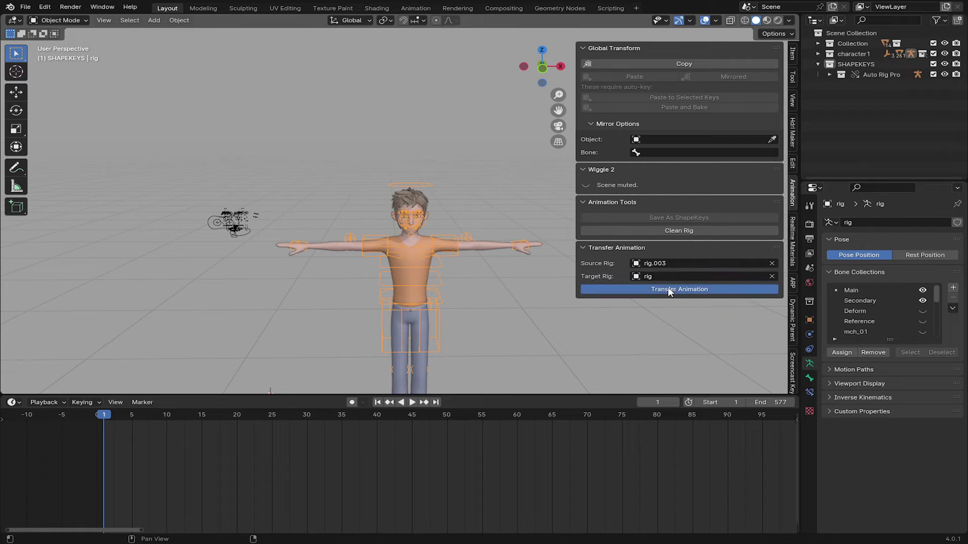
Play the transferred animation on the character's face, look over its keyframes in the timeline, and return to frame 1
scroll(472, 288, up, 5)
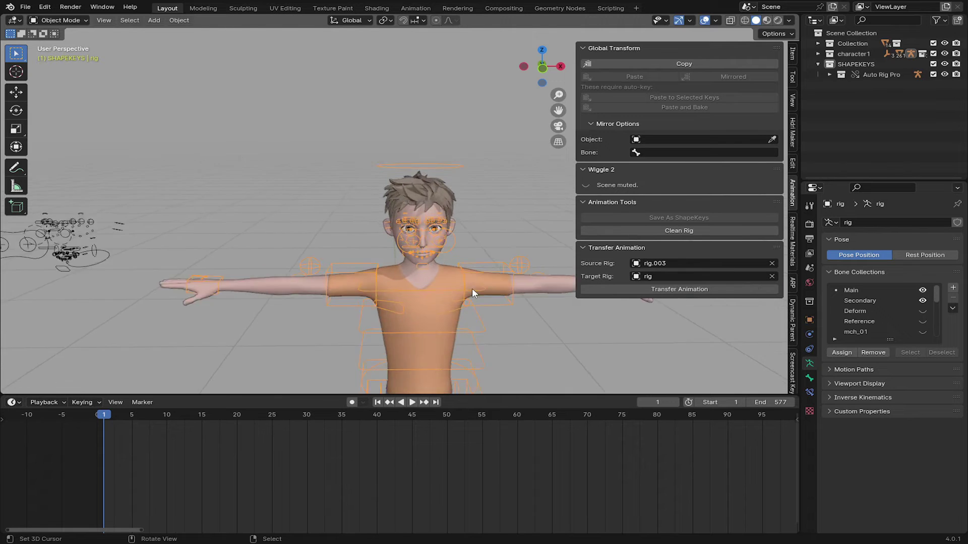
key(space)
scroll(419, 235, up, 5)
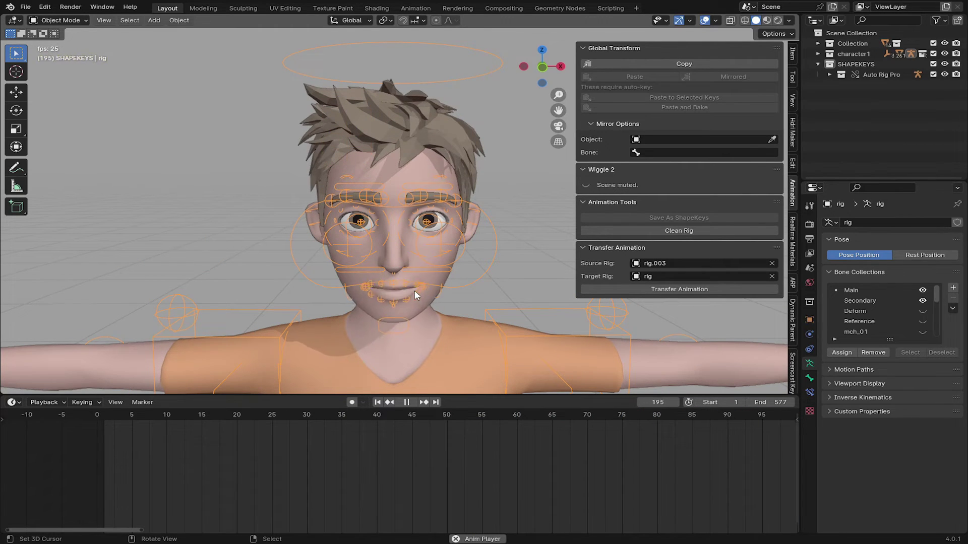
scroll(510, 504, down, 5)
scroll(510, 504, down, 6)
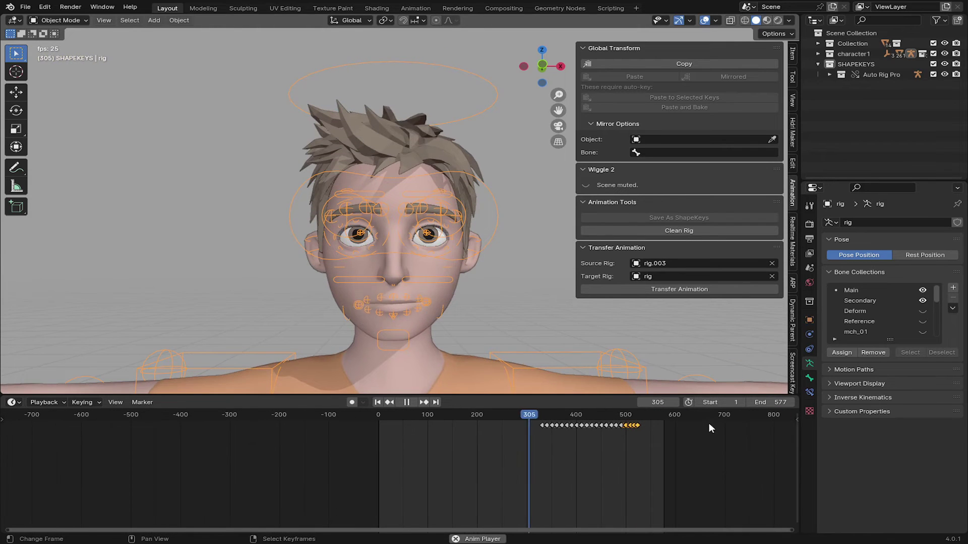
scroll(465, 265, up, 2)
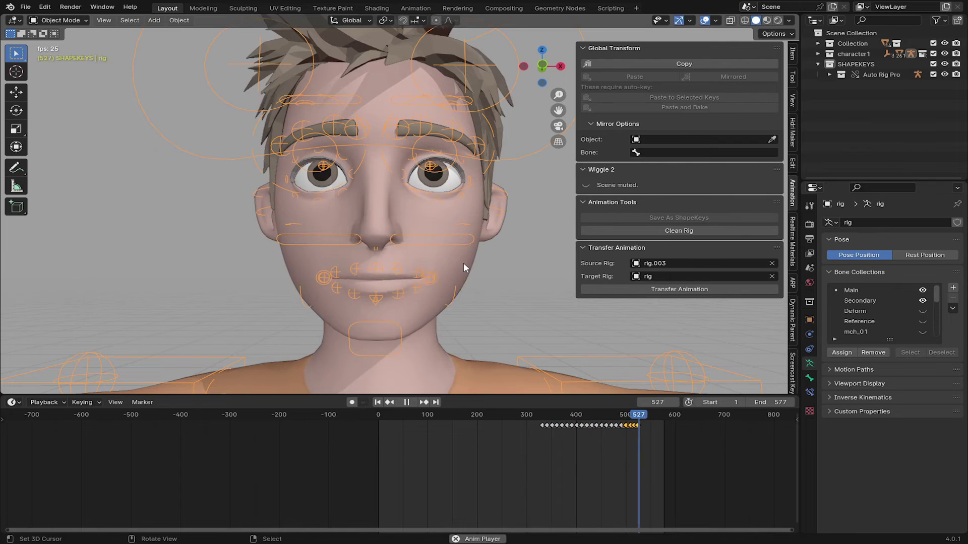
key(space)
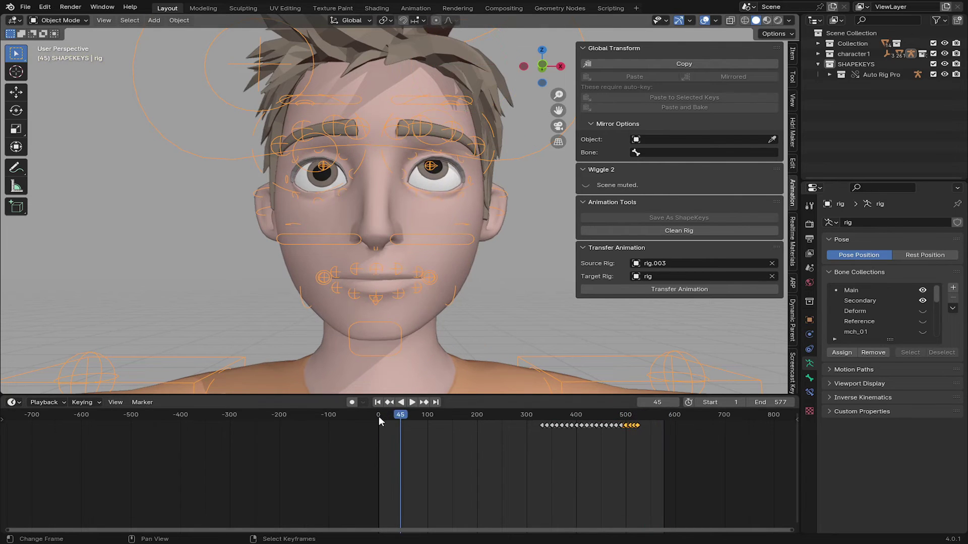
click(378, 403)
Select the character's right eye, body and mouth interior meshes one after another to check that they are separate objects
scroll(363, 271, down, 4)
middle_drag(362, 270, 382, 278)
scroll(382, 278, down, 8)
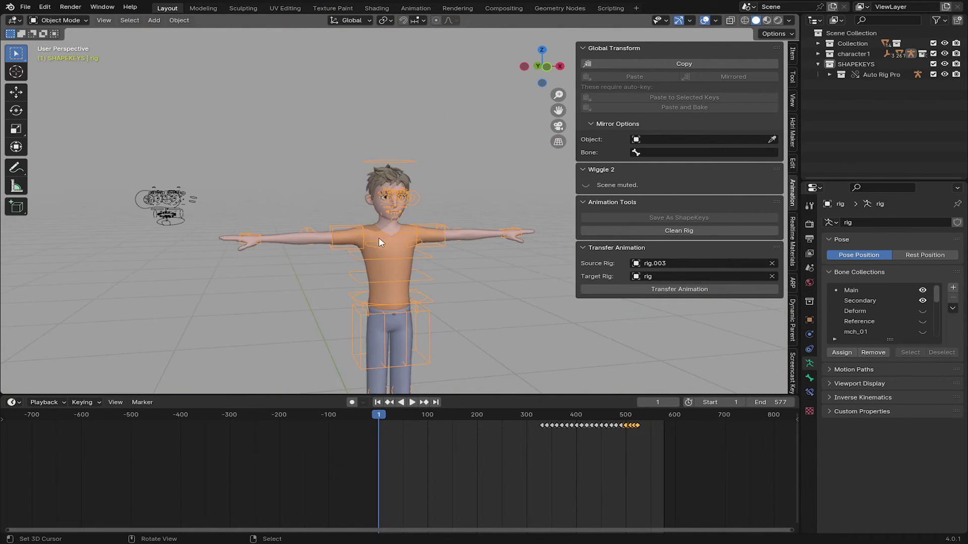
scroll(370, 218, up, 4)
click(371, 191)
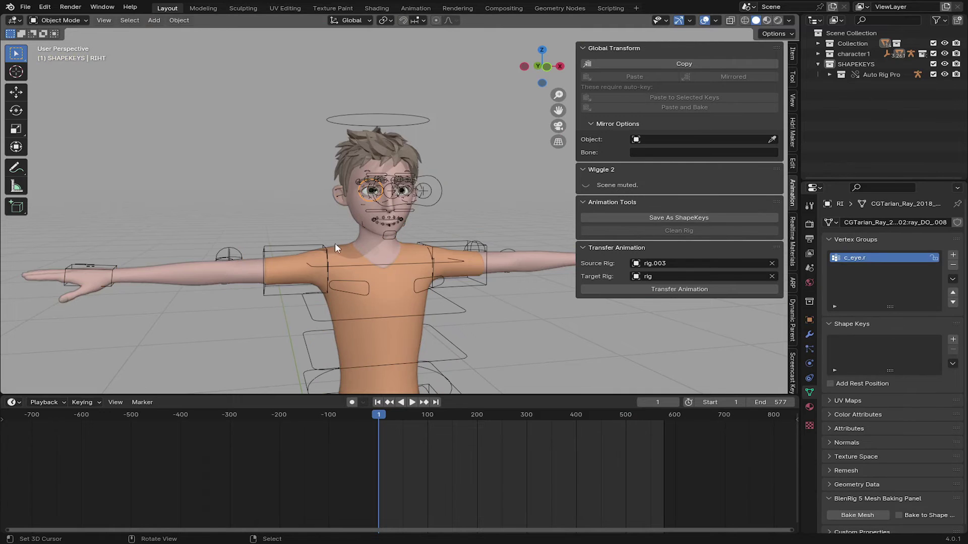
click(361, 216)
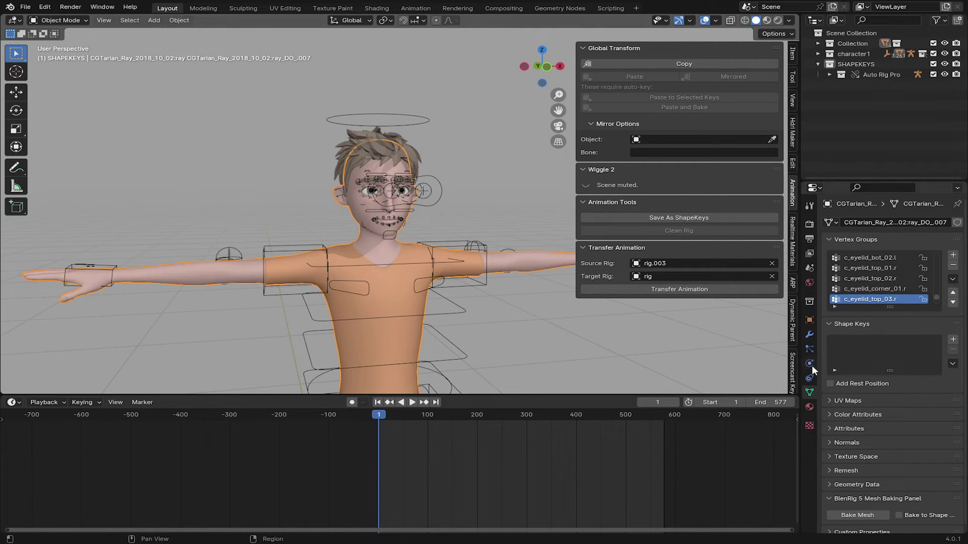
click(376, 241)
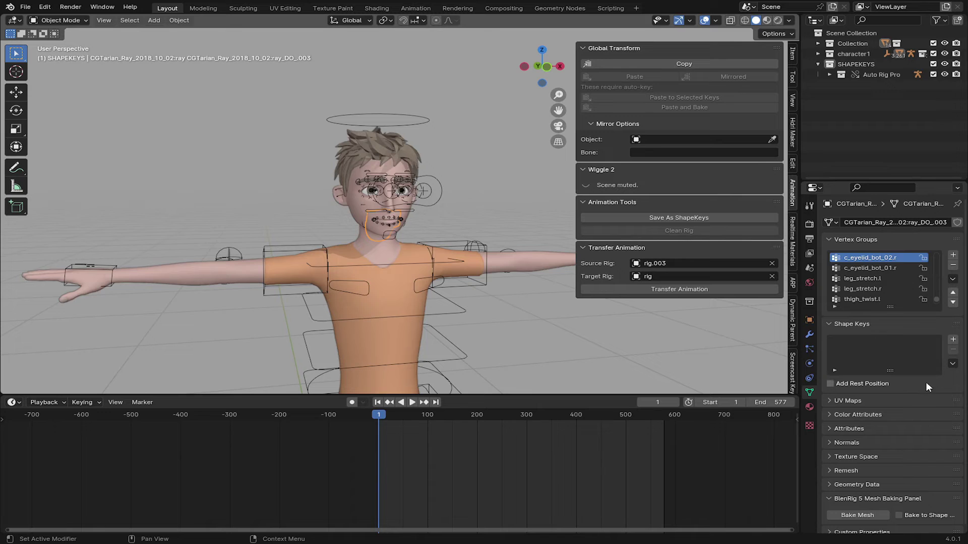
Select the eyebrows, mouth interior, upper teeth and tongue together to examine the character's separate face meshes
scroll(437, 298, up, 6)
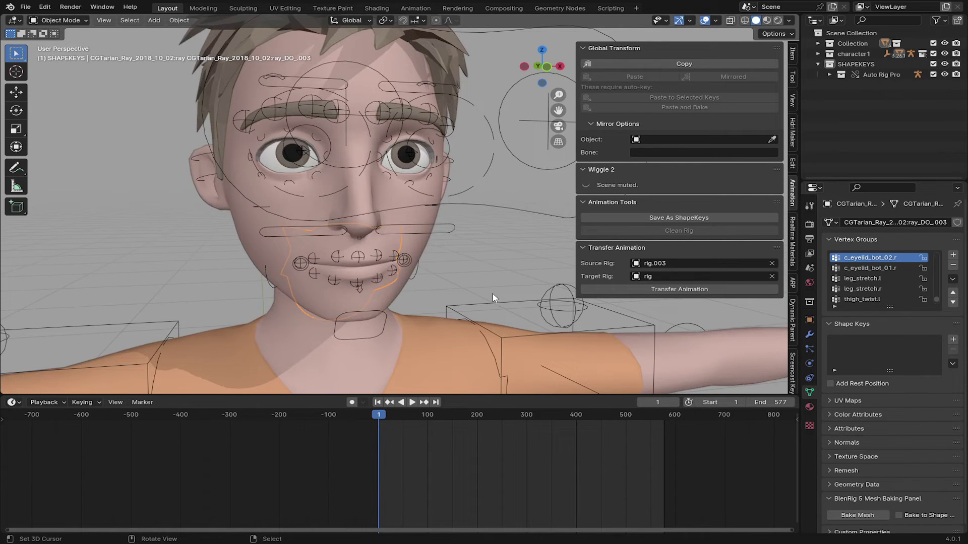
middle_drag(385, 240, 424, 176)
click(427, 173)
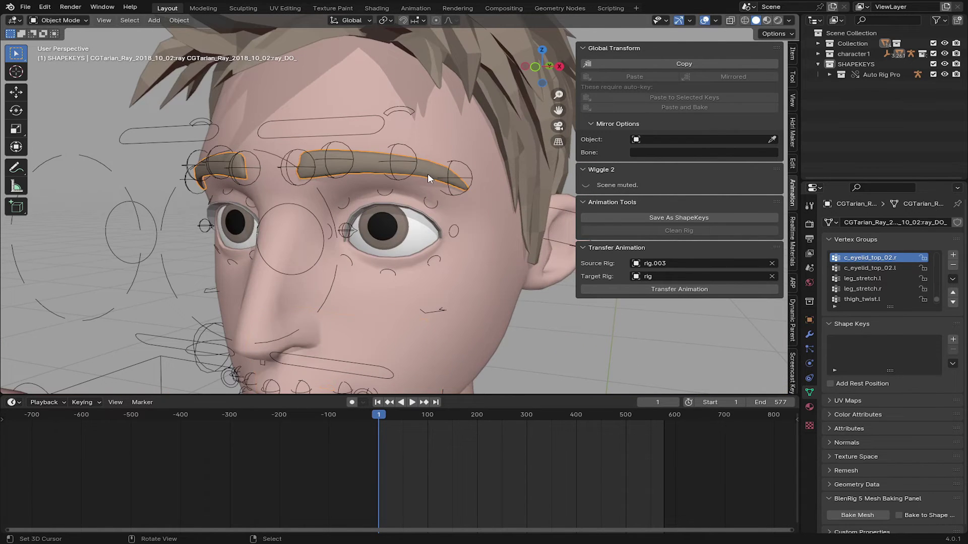
middle_drag(337, 271, 310, 200)
middle_drag(392, 147, 359, 191)
click(359, 183)
click(264, 293)
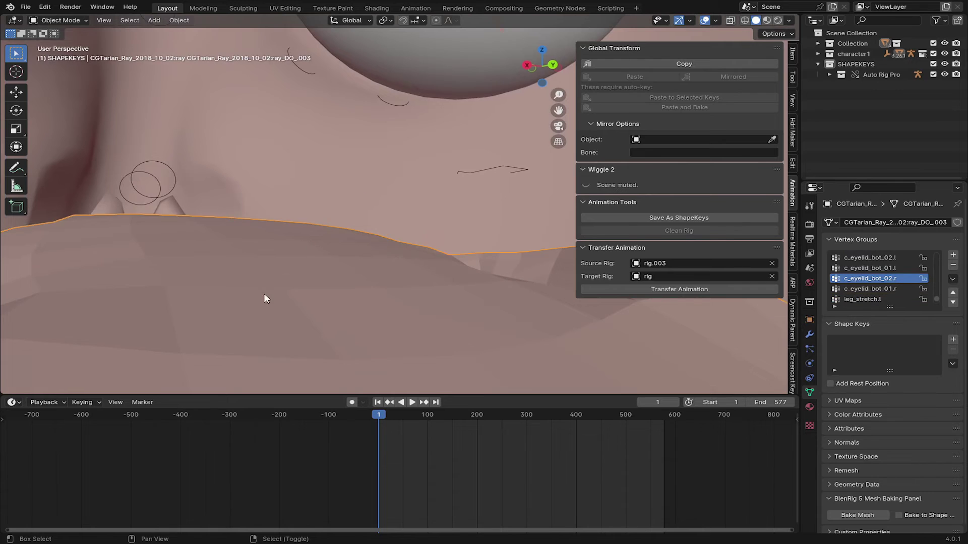
middle_drag(264, 293, 224, 189)
click(109, 241)
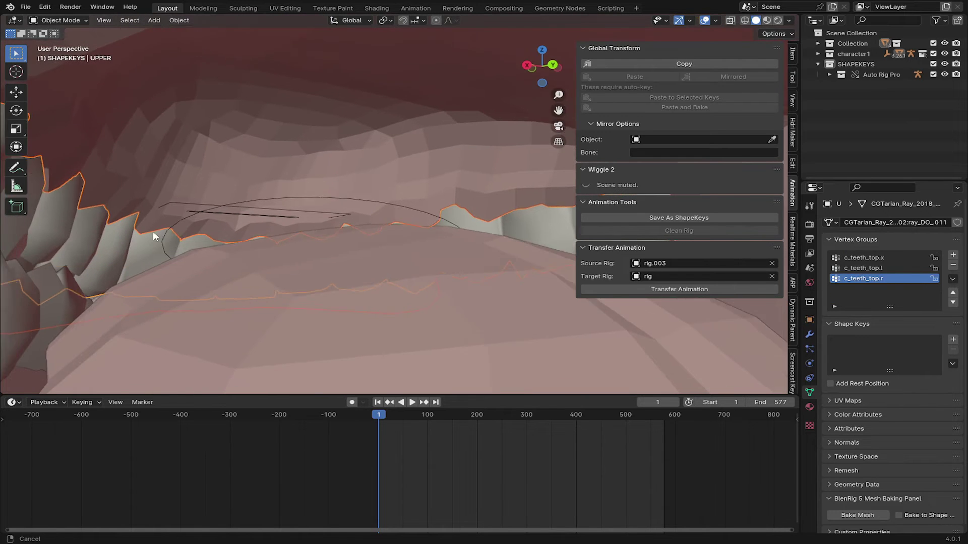
middle_drag(156, 231, 188, 331)
click(380, 280)
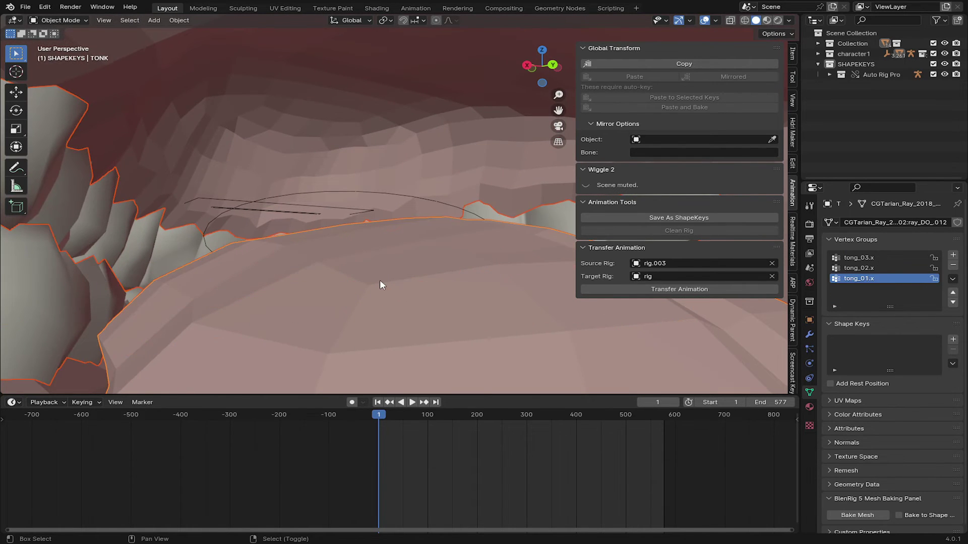
Try to move the selected face meshes, including the tongue, out in front of the head
scroll(379, 280, down, 10)
key(g)
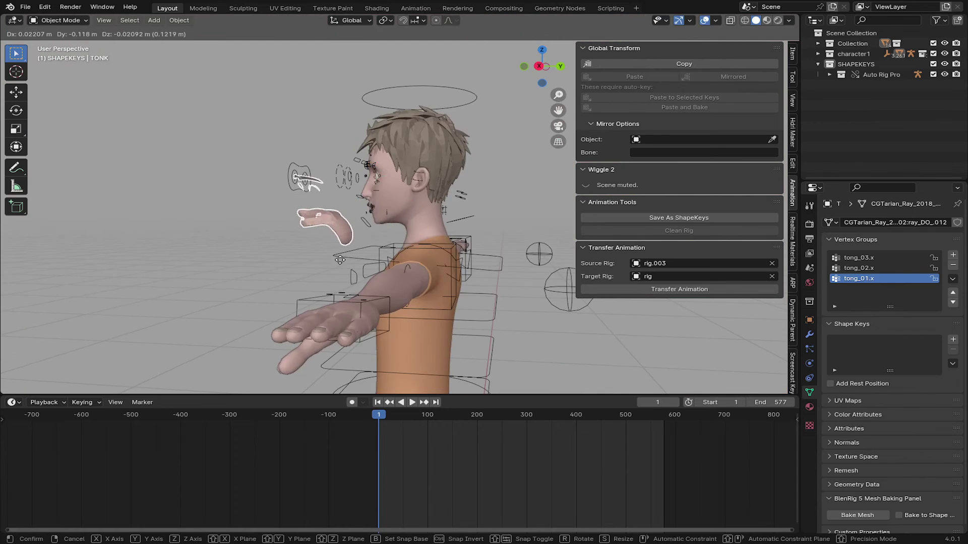
right_click(353, 260)
middle_drag(351, 260, 428, 259)
scroll(428, 259, up, 6)
key(g)
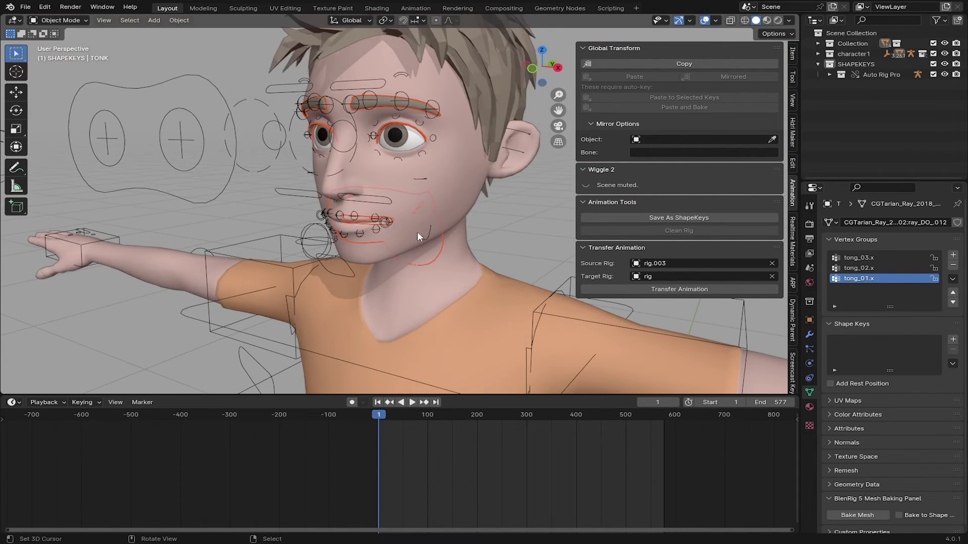
Select only the body mesh and try to move it away from the eyes and hair
click(448, 189)
scroll(446, 189, down, 6)
middle_drag(446, 189, 461, 190)
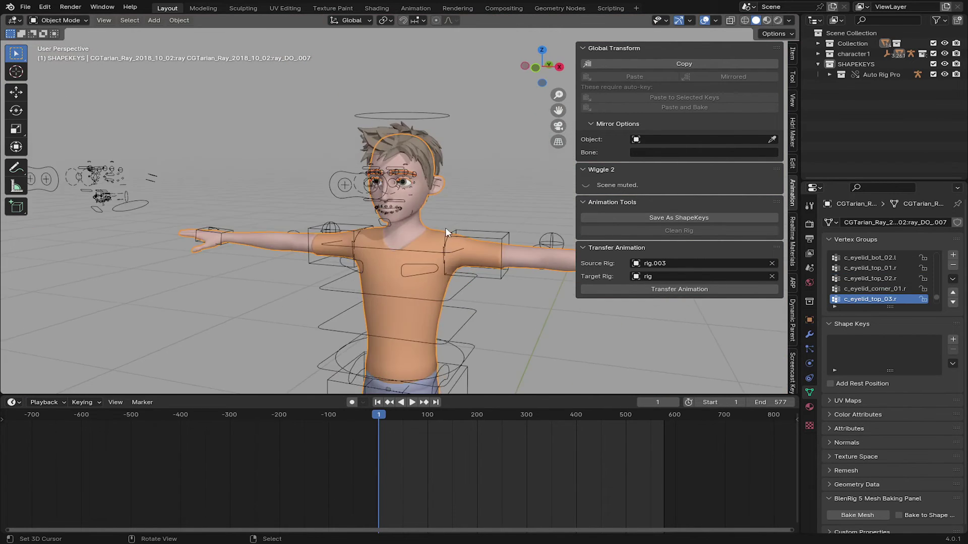
key(g)
right_click(391, 241)
scroll(391, 241, up, 3)
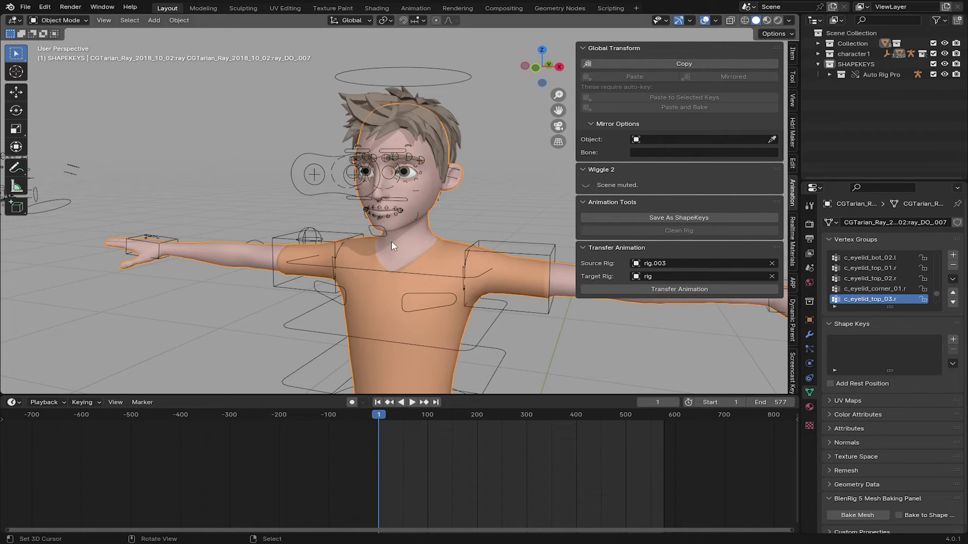
scroll(413, 247, up, 3)
scroll(417, 266, down, 3)
key(g)
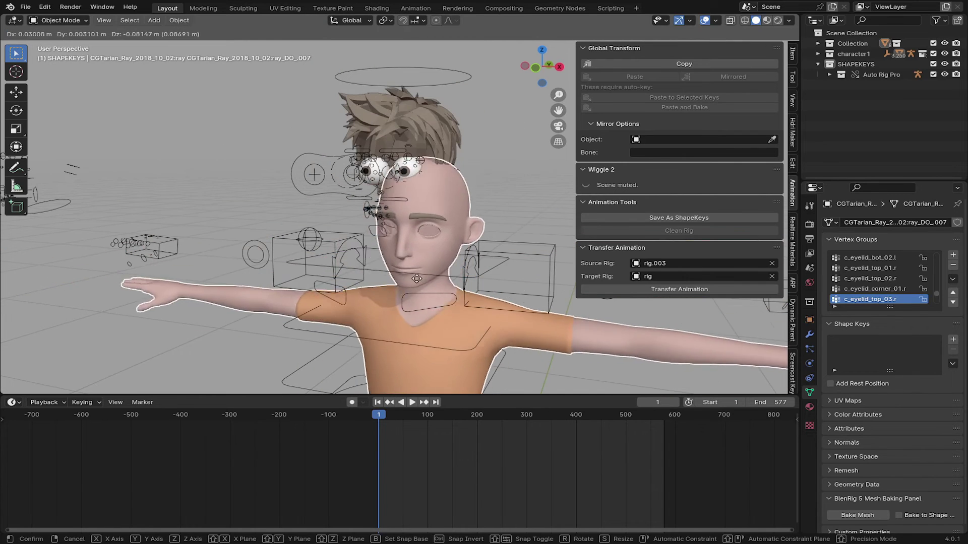
right_click(386, 260)
Try to separate the whole body mesh by loose parts in Edit Mode, and return to Object Mode
key(Tab)
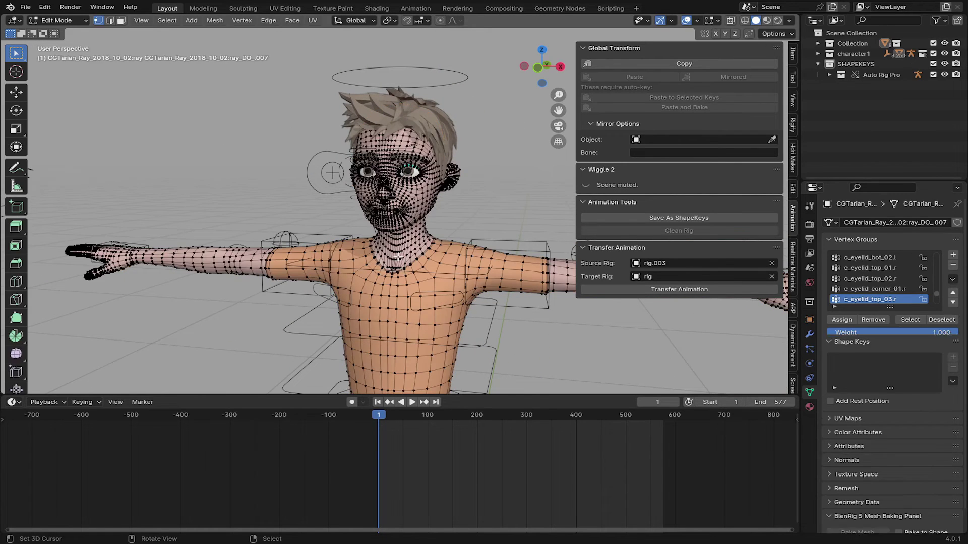
key(a)
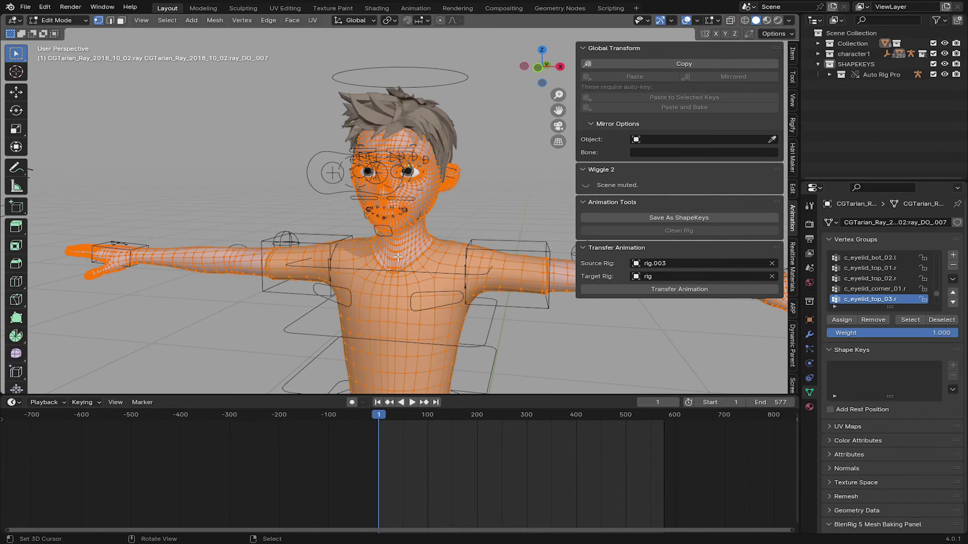
key(p)
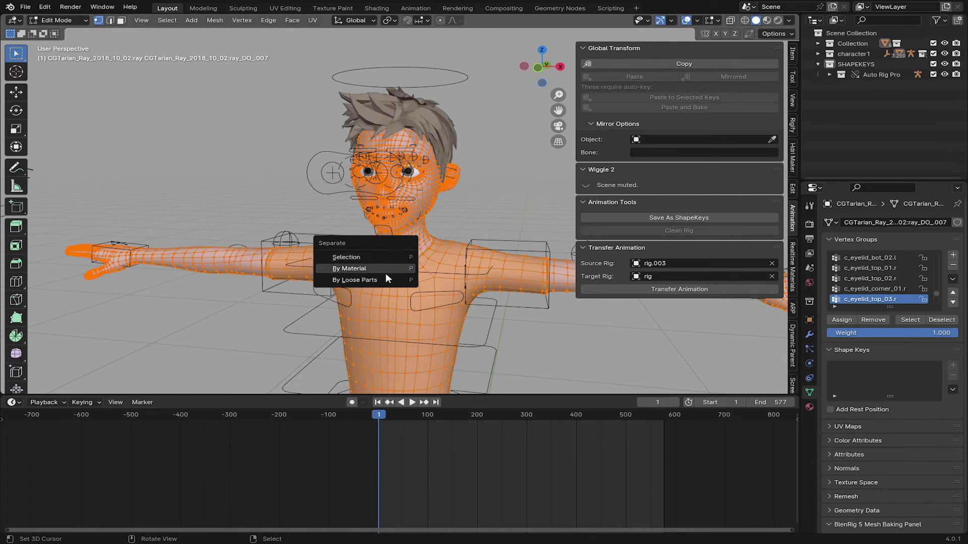
click(354, 280)
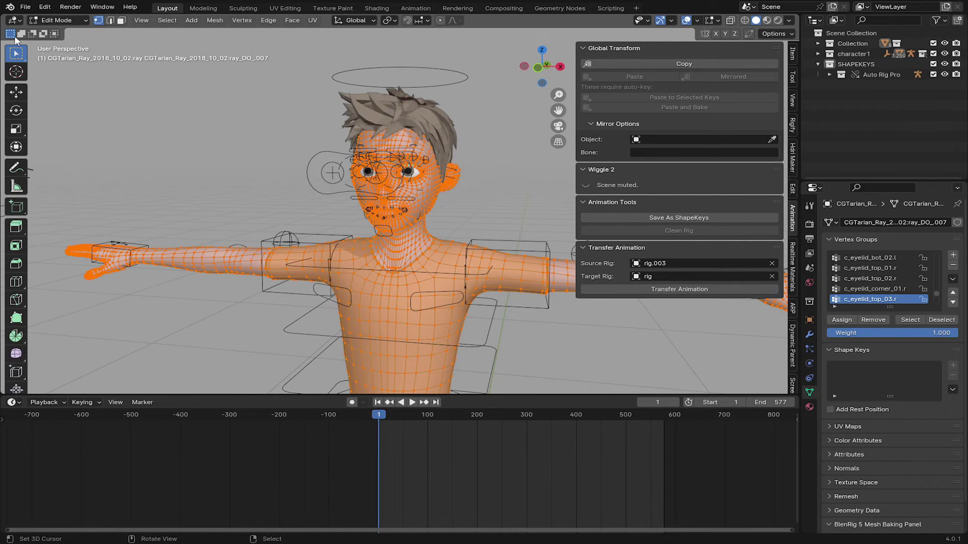
click(60, 20)
click(64, 35)
Play the animation on the character with the body mesh selected, stop it, and return to frame 1
key(space)
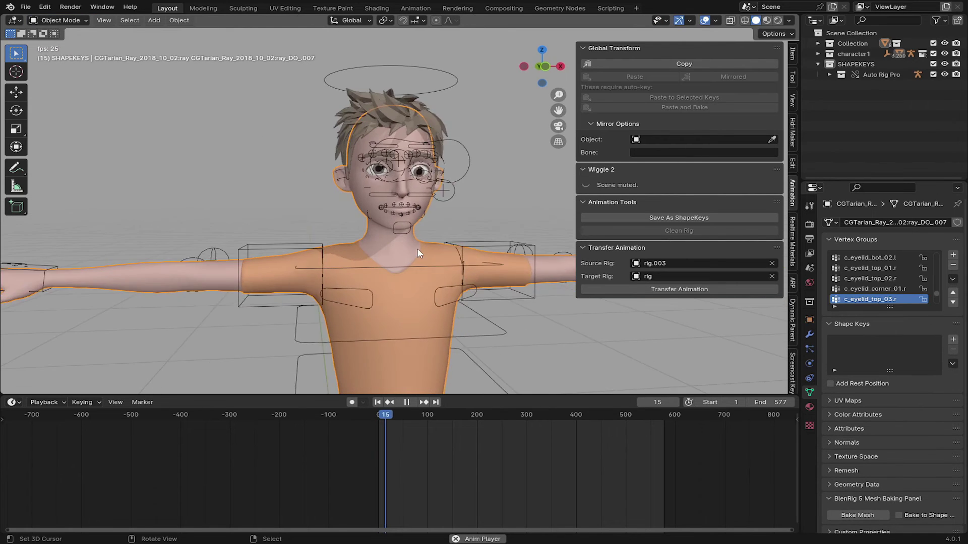
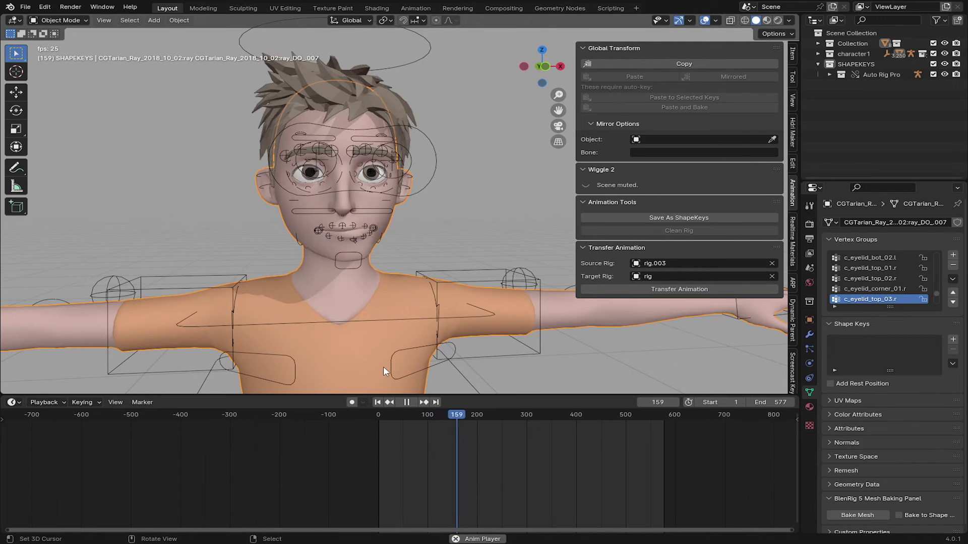
key(space)
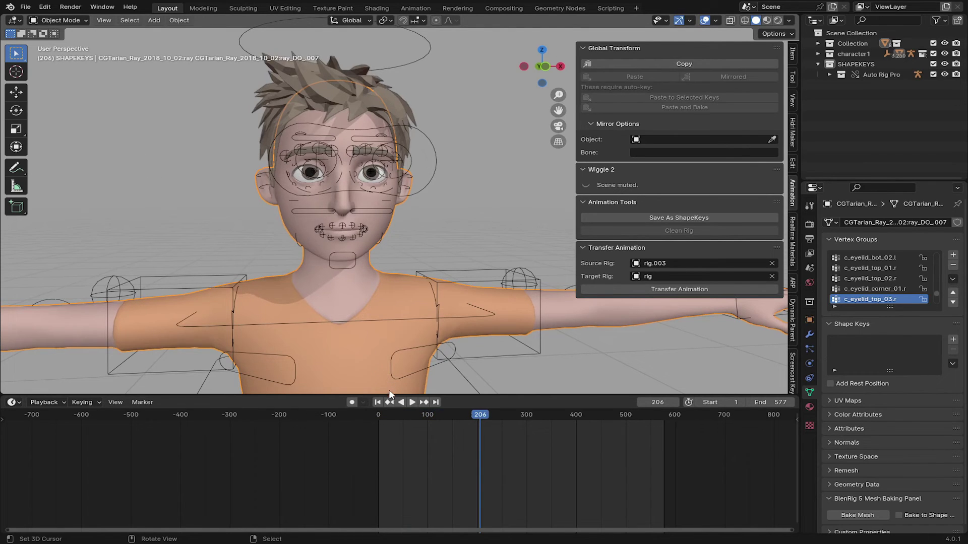
click(377, 402)
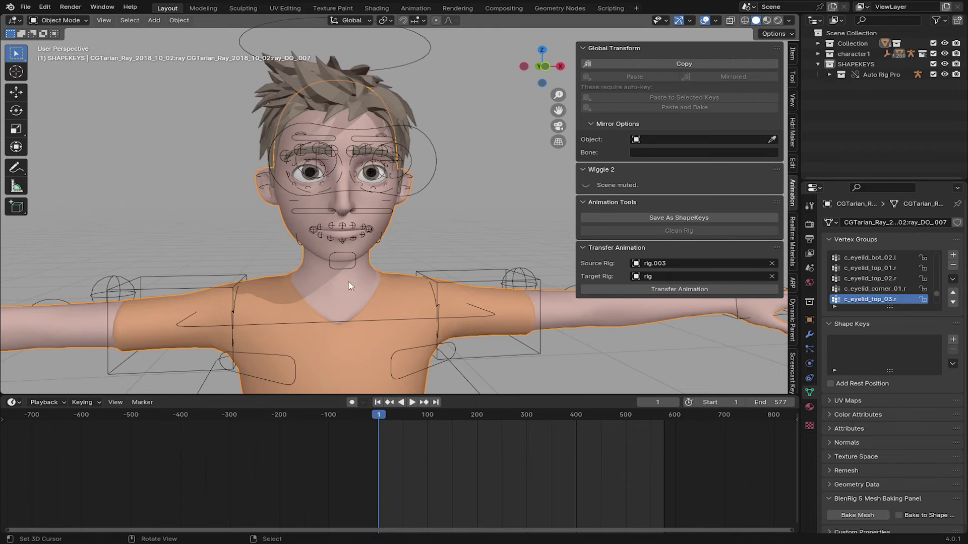
Collapse the Transfer Animation section and select the character's rig with the timeline enlarged around frame 1
click(582, 248)
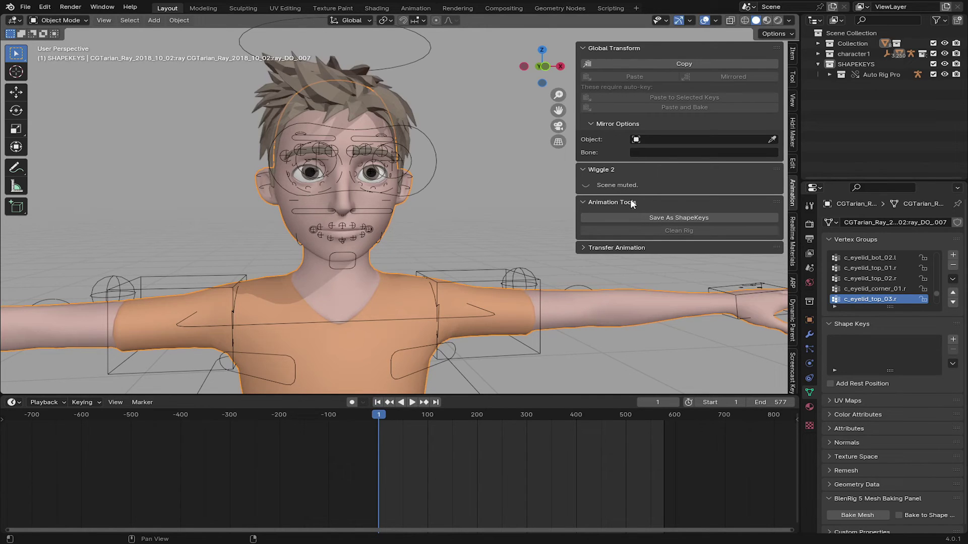
scroll(403, 299, up, 5)
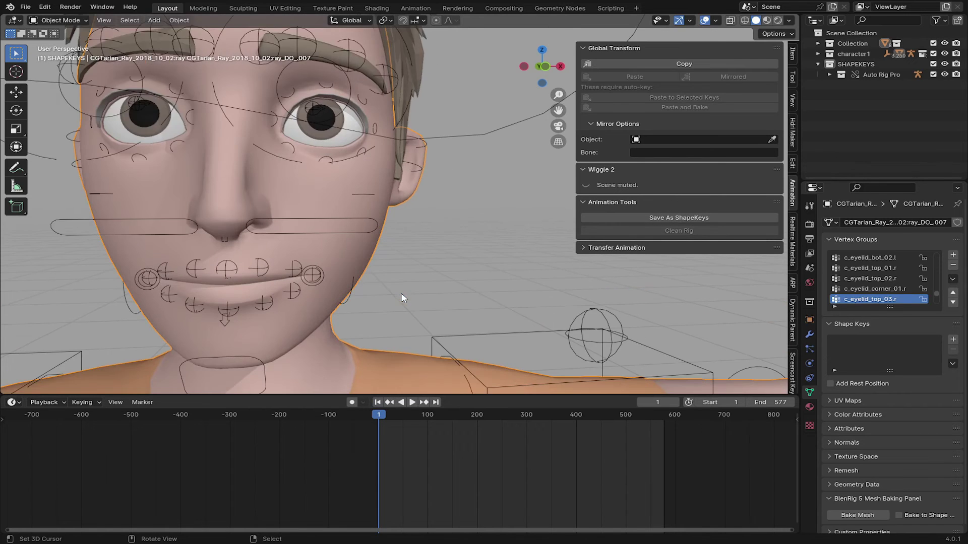
scroll(403, 303, down, 2)
scroll(424, 429, up, 2)
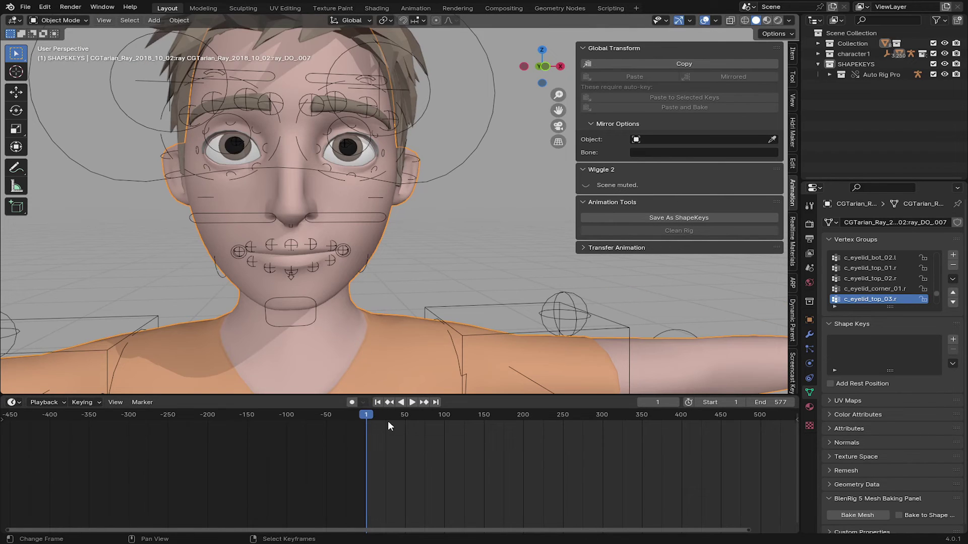
scroll(388, 424, up, 5)
click(314, 325)
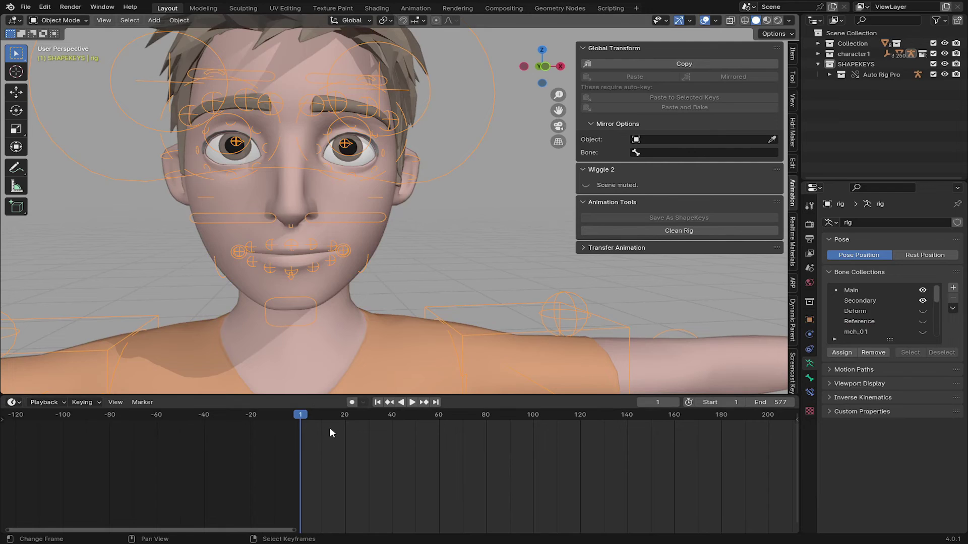
Switch the rig to Pose Mode and scrub through its keyed animation, stopping at frame 15
click(80, 23)
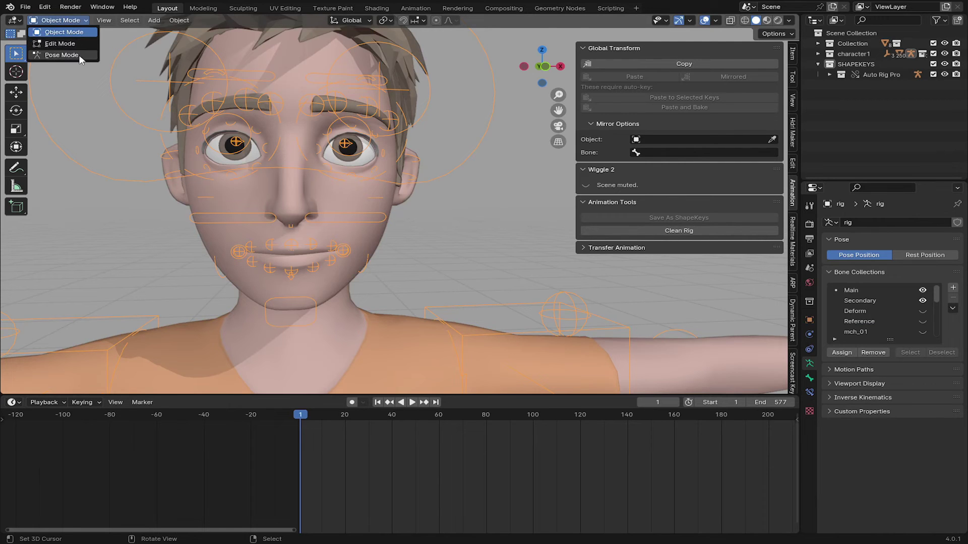
click(77, 55)
scroll(328, 464, up, 5)
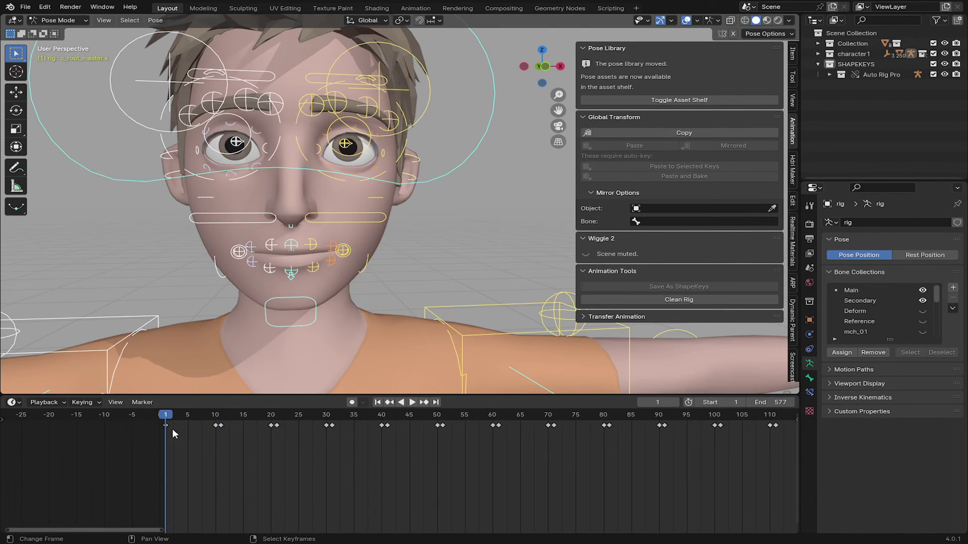
key(space)
drag(214, 435, 657, 459)
ctrl+middle_drag(657, 459, 420, 454)
drag(421, 453, 284, 446)
Return to Object Mode and select the body mesh
click(53, 20)
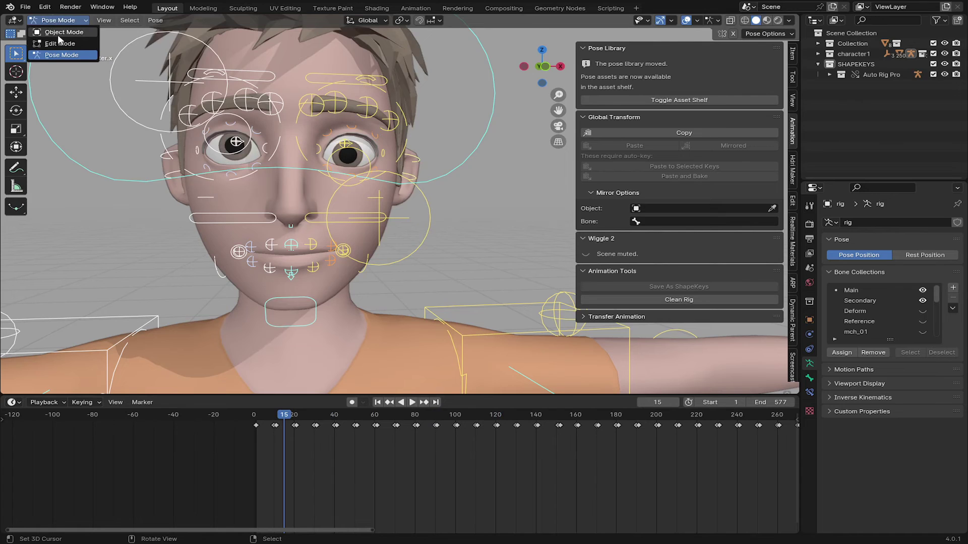
click(55, 31)
click(321, 355)
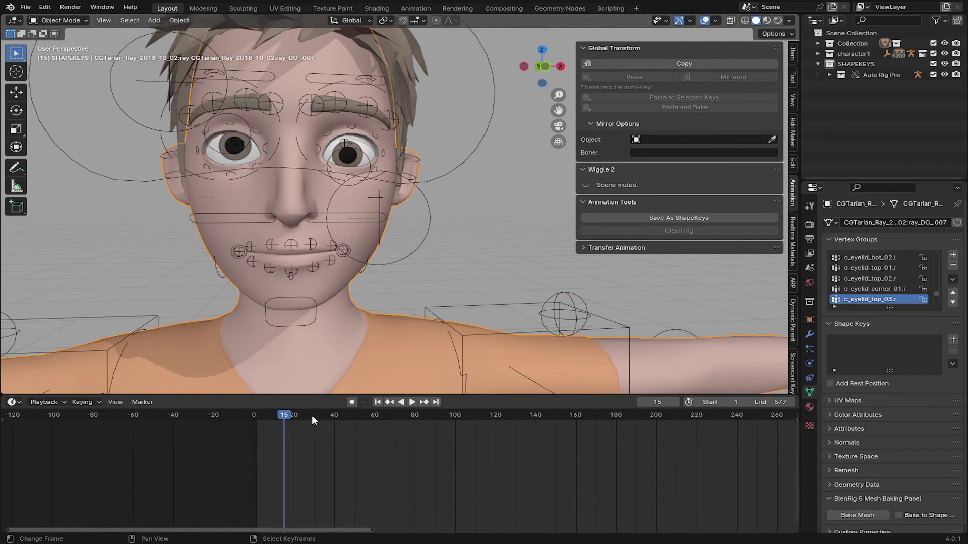
Save the body mesh's closed-eye pose at frame 10 as a shape key named CloseL
scroll(311, 416, up, 4)
drag(198, 434, 183, 449)
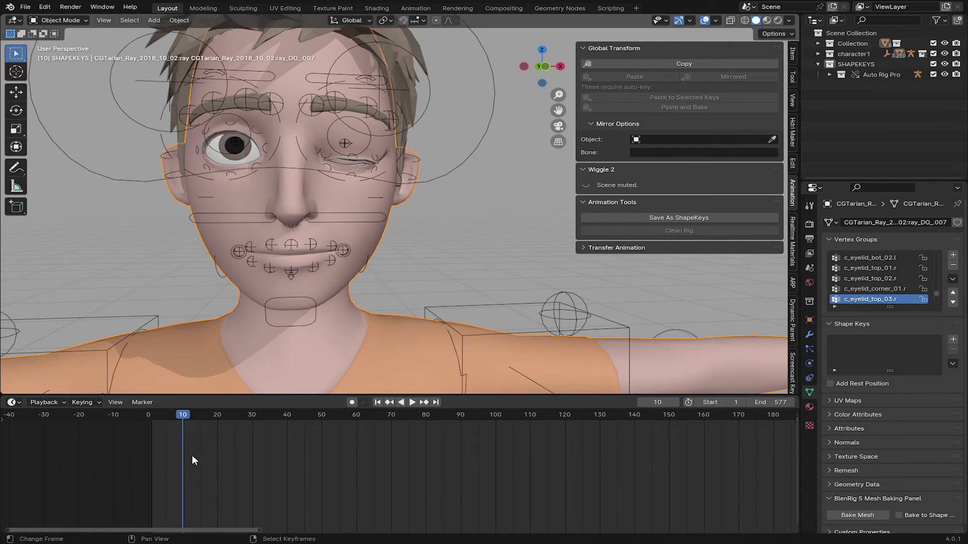
middle_drag(197, 457, 269, 465)
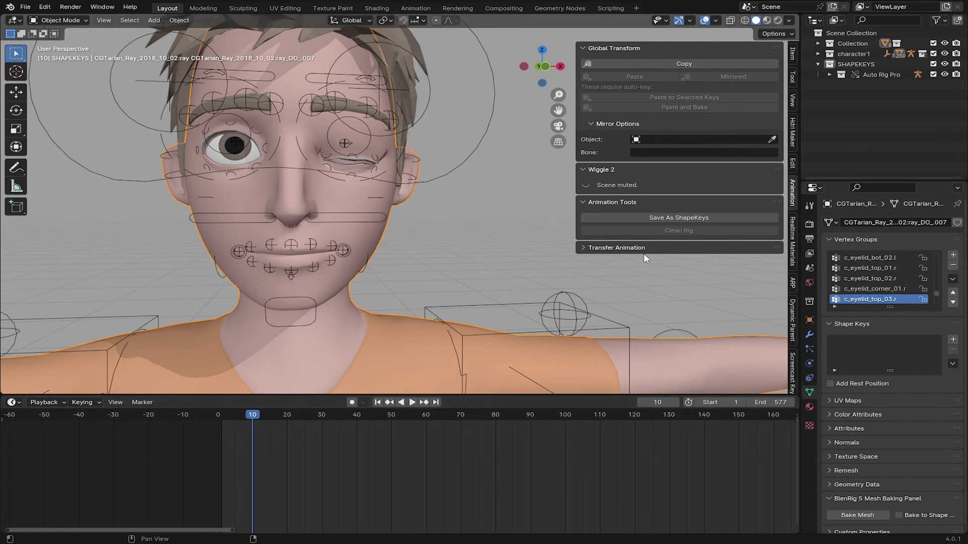
click(676, 218)
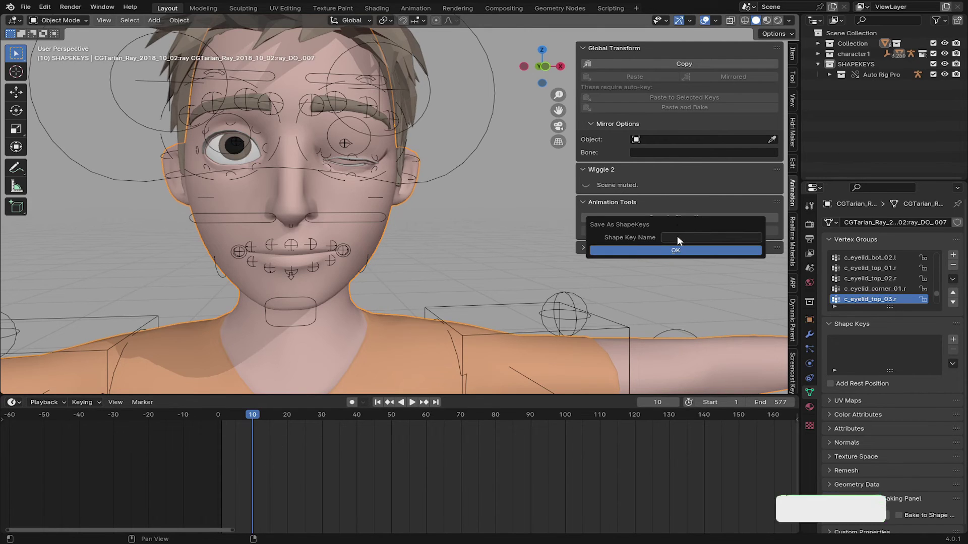
click(677, 235)
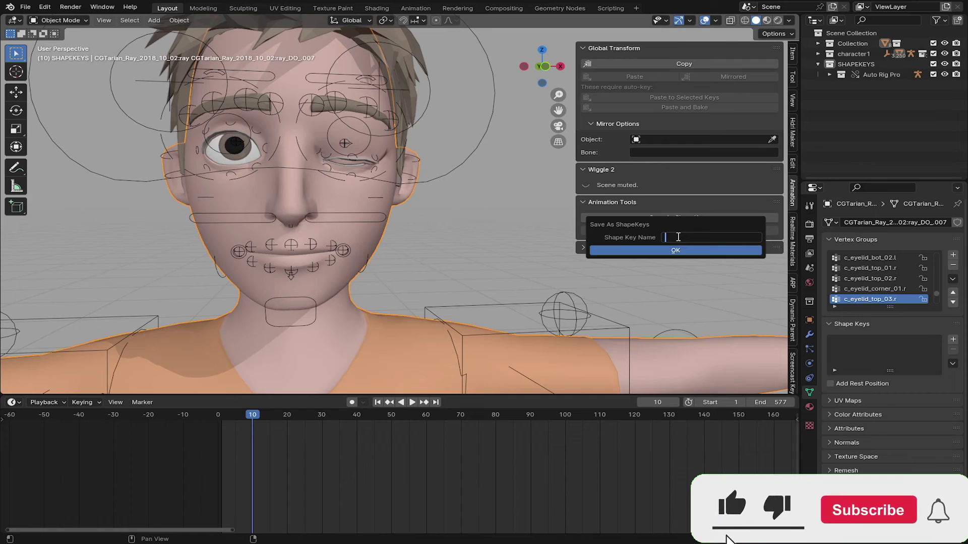
text(bl)
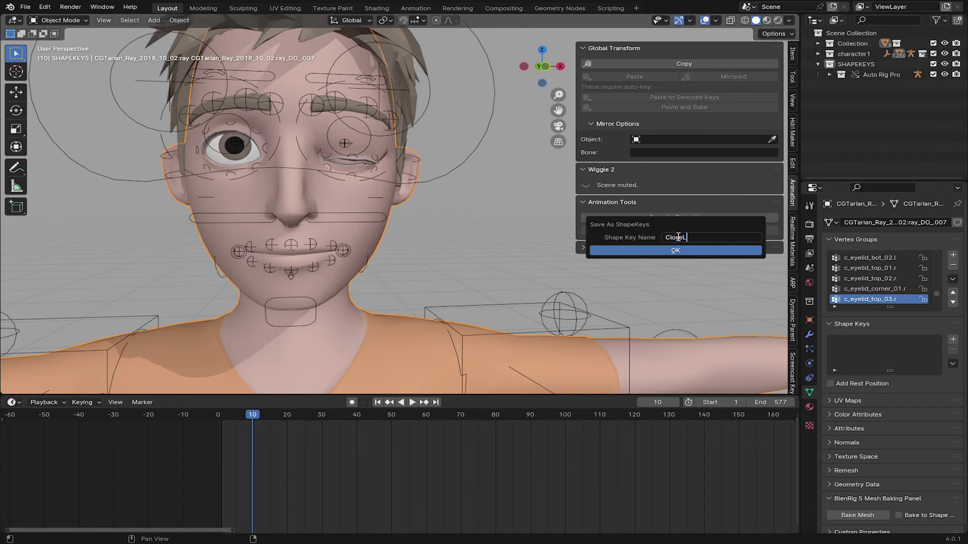
click(652, 252)
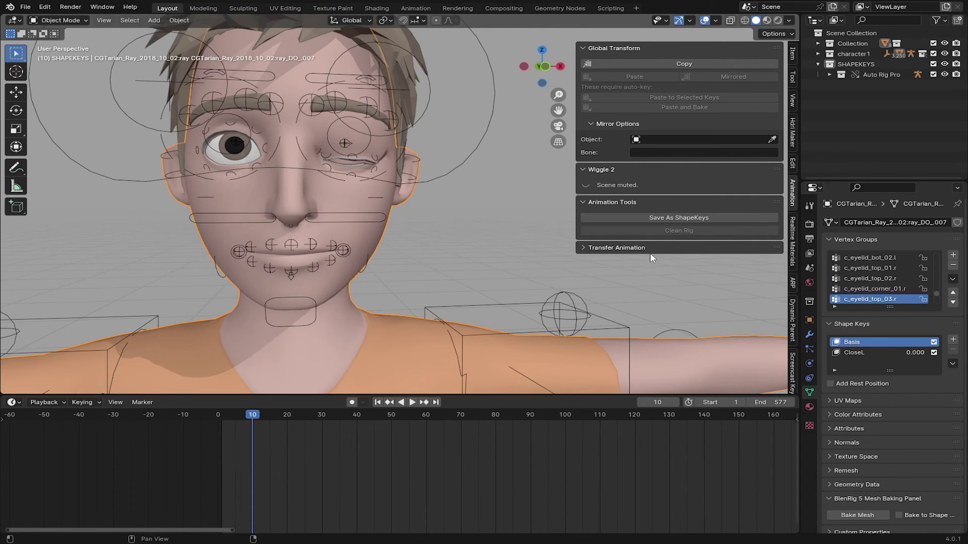
Save the body mesh's pose at frame 60 as a shape key named L
drag(258, 424, 429, 449)
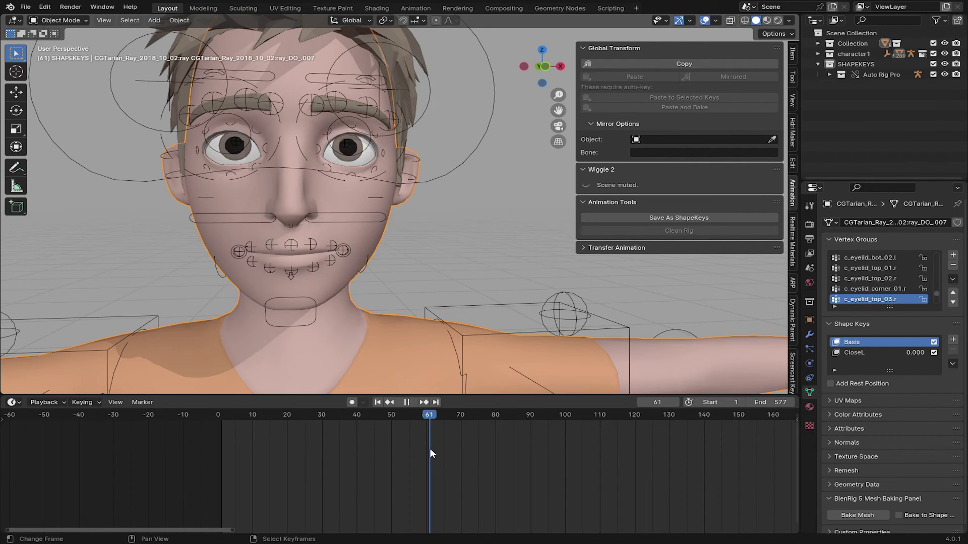
click(655, 217)
click(669, 235)
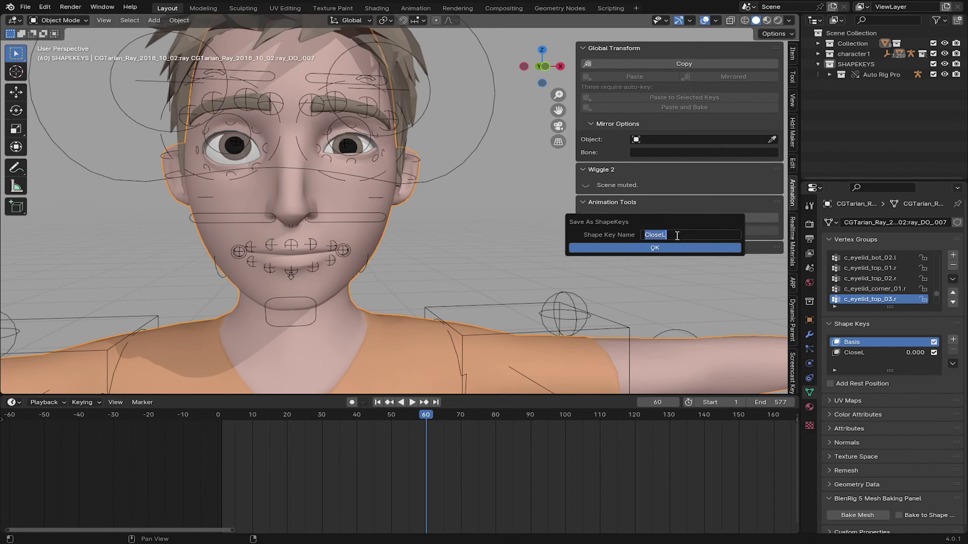
click(677, 235)
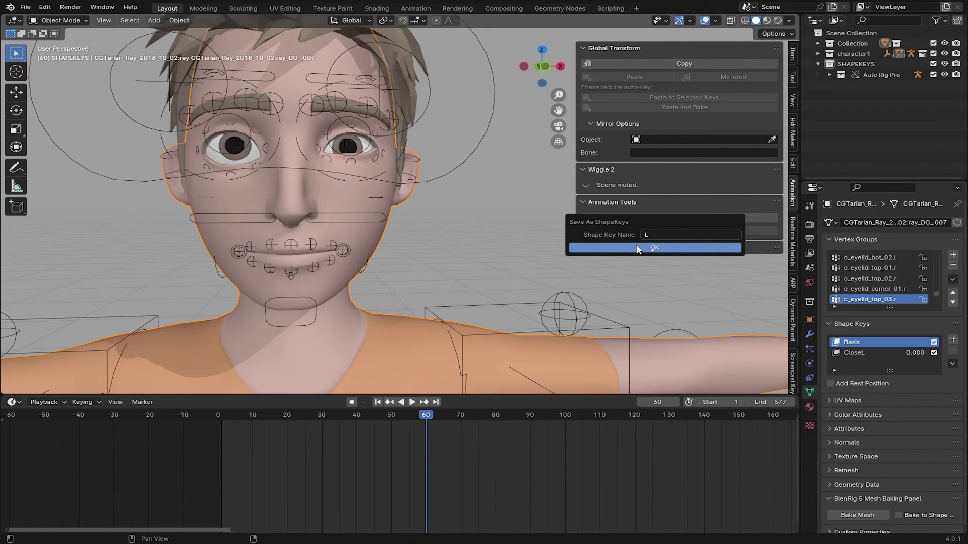
click(636, 246)
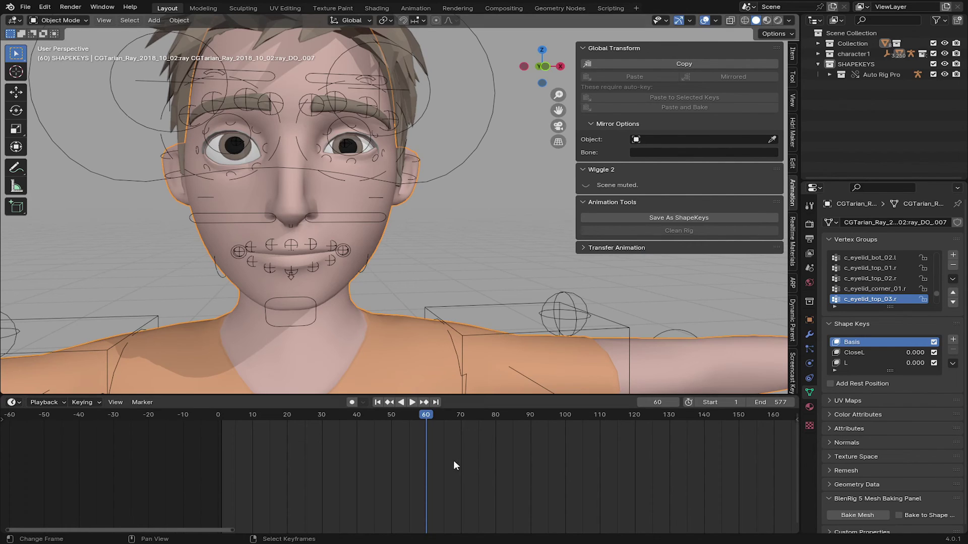
Advance the timeline to the jaw pose and save it as a shape key named JAW LEFT
drag(439, 438, 559, 454)
scroll(560, 454, down, 7)
middle_drag(560, 453, 394, 454)
drag(394, 454, 518, 458)
click(643, 218)
click(643, 233)
text(JAW LEFT)
click(643, 246)
Save the open-mouth pose at frame 178 as a shape key named MouthOpen
click(556, 470)
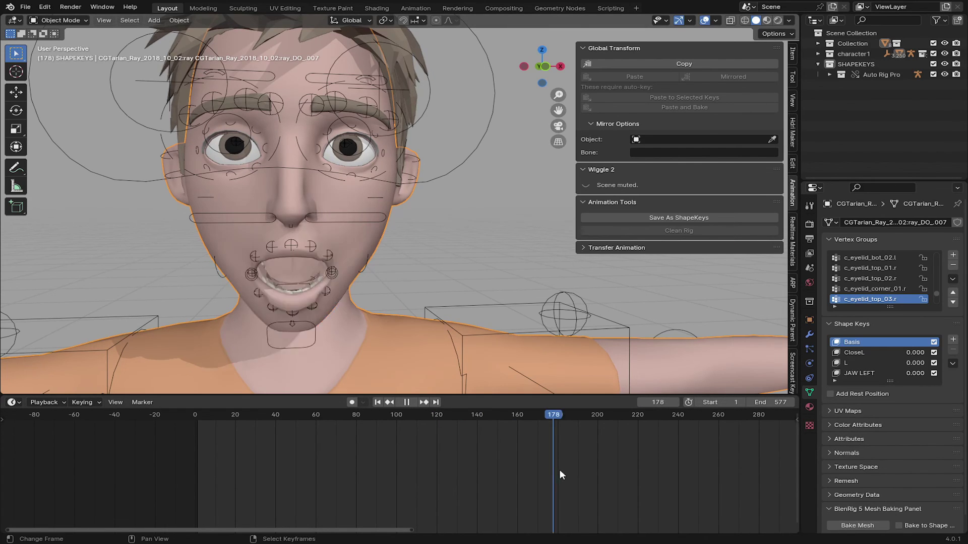
click(661, 218)
click(657, 248)
Save the sideways mouth pose at frame 219 as a shape key named jawright
drag(597, 435, 636, 455)
middle_drag(613, 465, 453, 465)
click(652, 219)
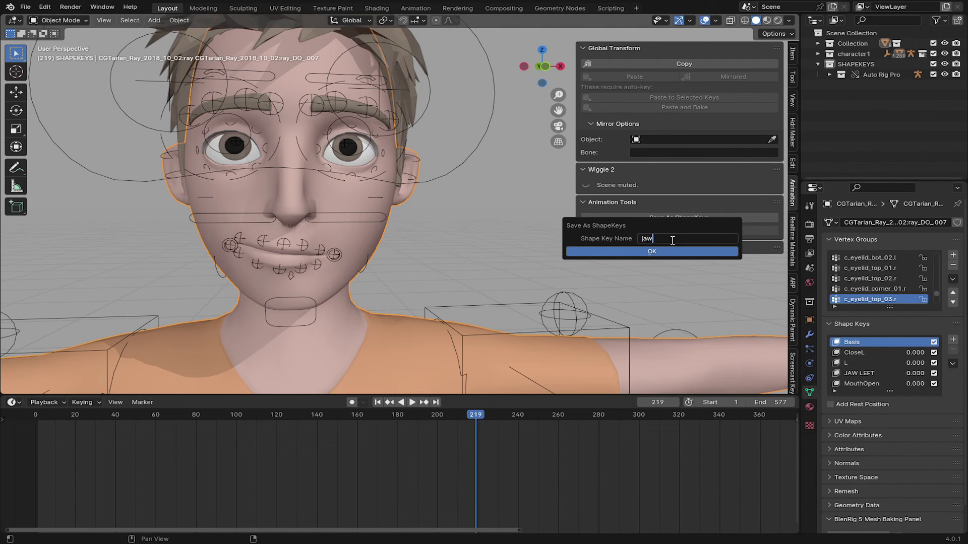
click(651, 251)
Move further along the timeline and save two more facial poses as shape keys named 1 and 2
click(607, 460)
middle_drag(607, 461, 416, 461)
scroll(522, 447, down, 7)
drag(415, 461, 573, 429)
click(522, 448)
click(649, 215)
click(631, 247)
click(657, 219)
click(656, 250)
Save three more facial poses, starting at frame 380, as shape keys named 3, 4 and 5
middle_drag(577, 456, 509, 455)
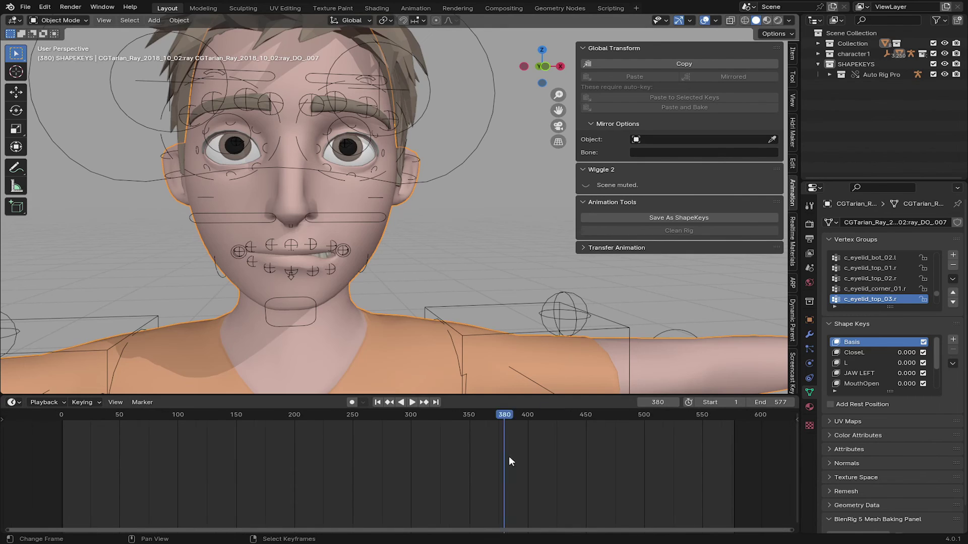
click(652, 216)
drag(506, 449, 727, 429)
click(653, 247)
click(671, 216)
click(676, 246)
click(655, 218)
click(657, 249)
Save two more facial poses as shape keys named 6 and 7, using frame 572 for key 7
click(669, 216)
text(6)
click(669, 245)
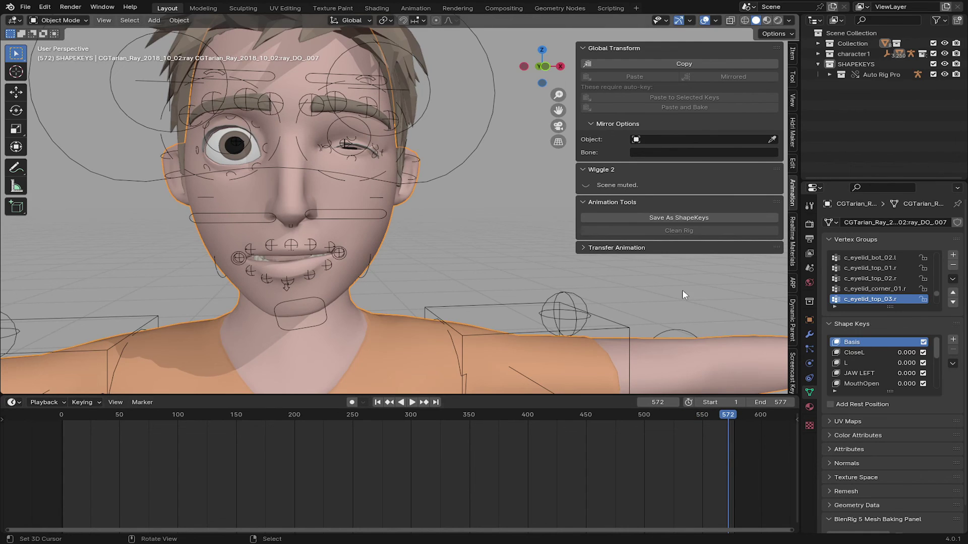
click(673, 220)
text(7)
click(672, 247)
Play part of the animation, return to frame 1 and scrub to frame 174
drag(595, 431, 190, 428)
key(space)
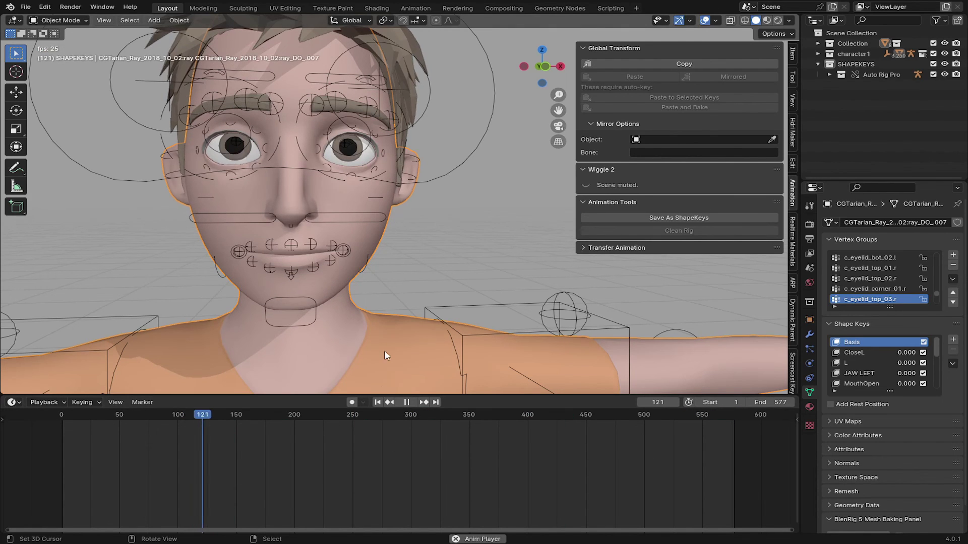
key(space)
click(379, 402)
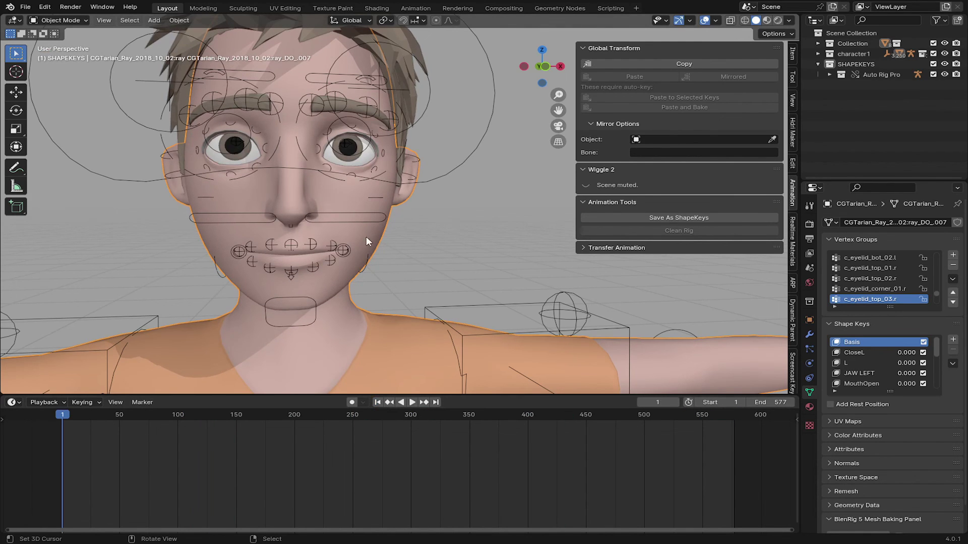
drag(157, 448, 264, 419)
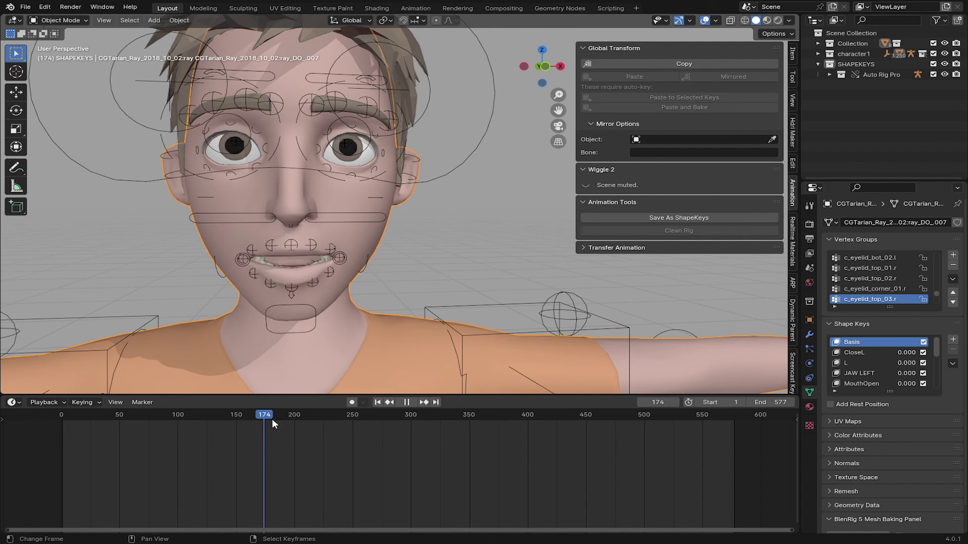
Select the character's rig, clear its animation with Clean Rig and return to frame 1
click(309, 306)
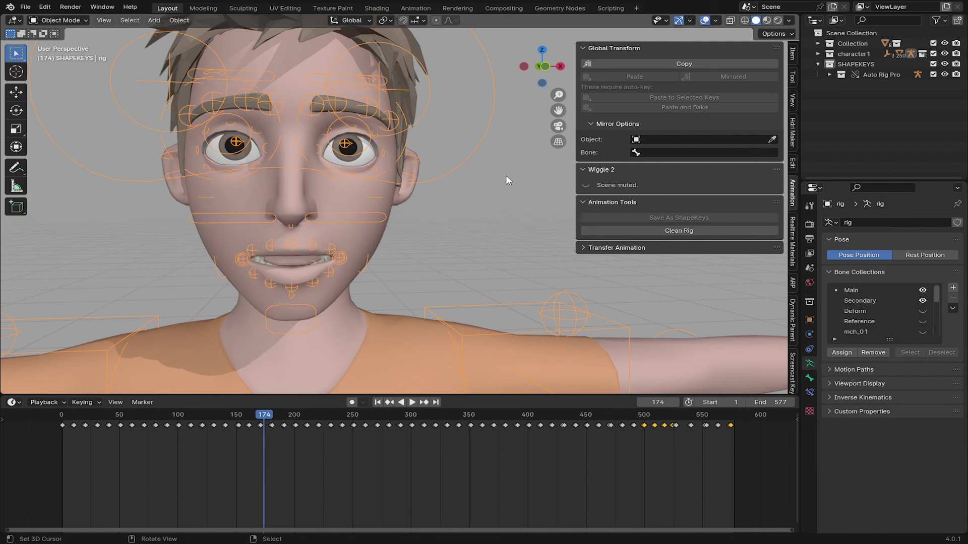
click(657, 230)
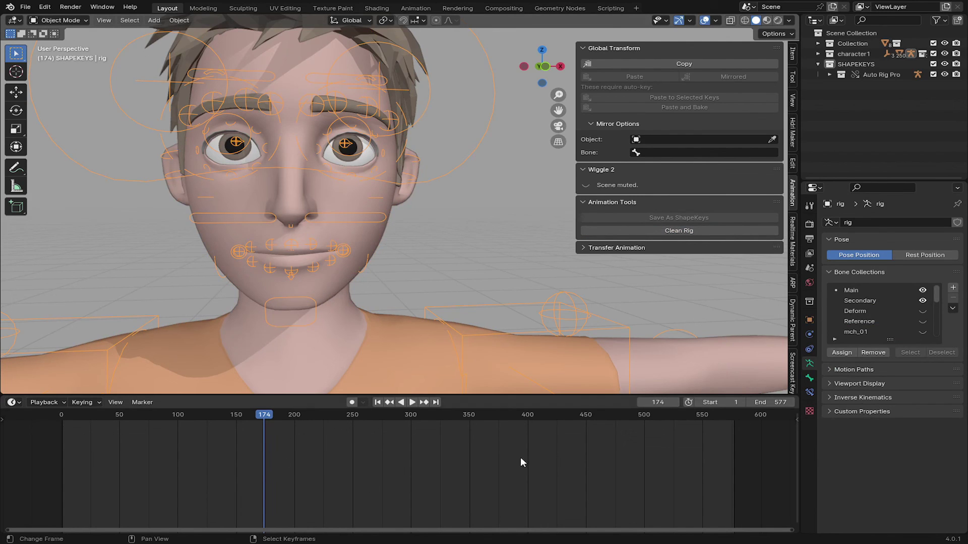
click(376, 402)
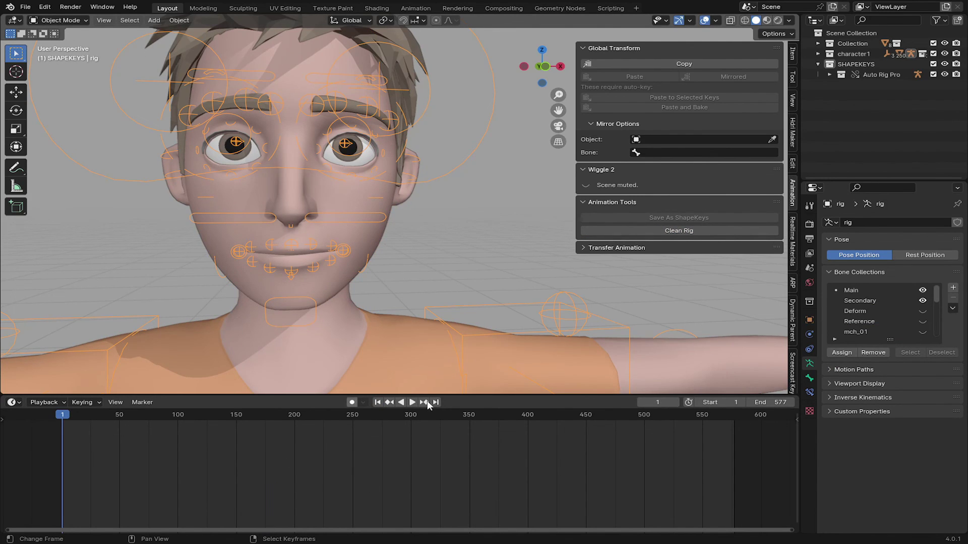
Select the body mesh and test its CloseL shape key by raising the value
scroll(415, 260, down, 5)
scroll(415, 260, up, 3)
click(320, 315)
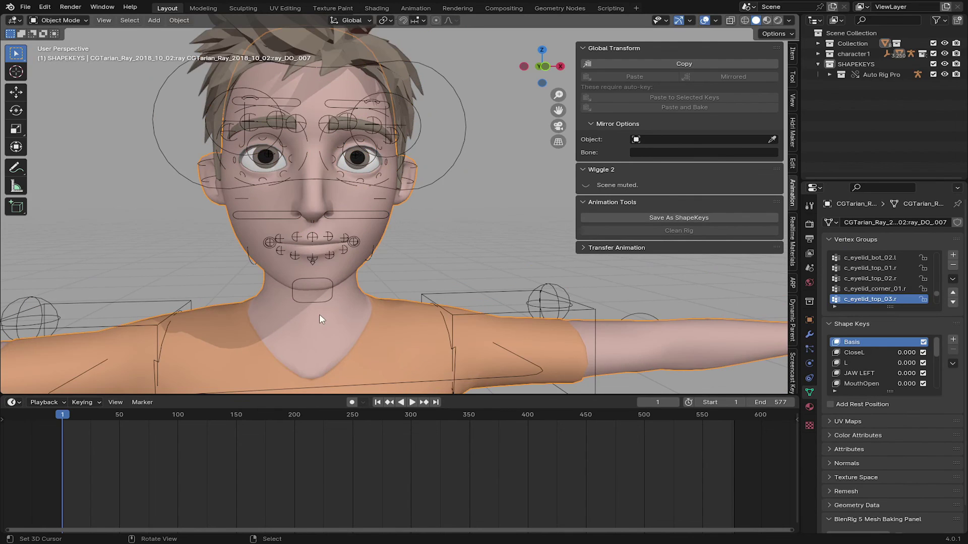
click(864, 351)
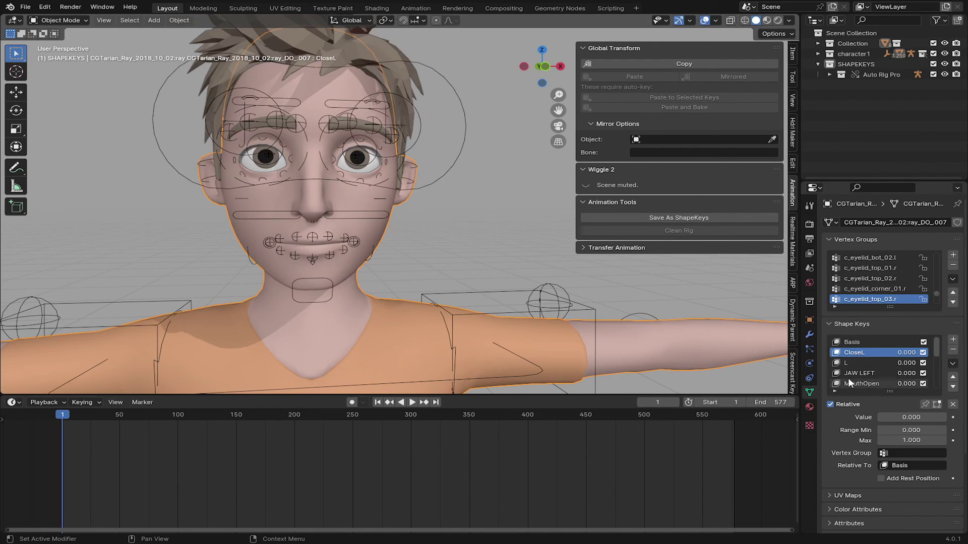
drag(896, 417, 923, 419)
Test the shape keys from JAW LEFT down the list, raising key 6 to 0.590
click(867, 373)
click(867, 383)
scroll(875, 354, down, 2)
click(874, 373)
scroll(861, 367, down, 2)
click(860, 374)
scroll(870, 363, down, 4)
click(870, 373)
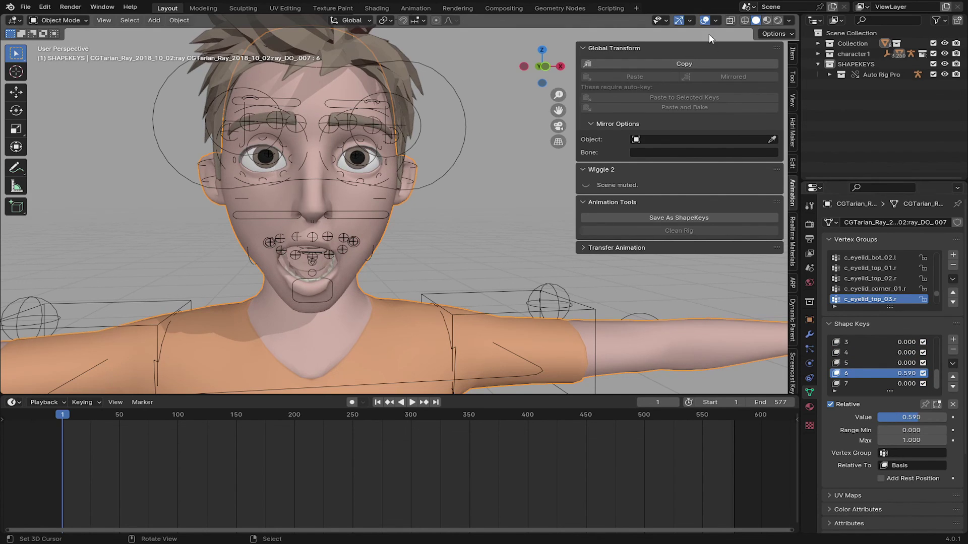
Hide the viewport overlays and bring the raised shape key value back to 0
click(704, 20)
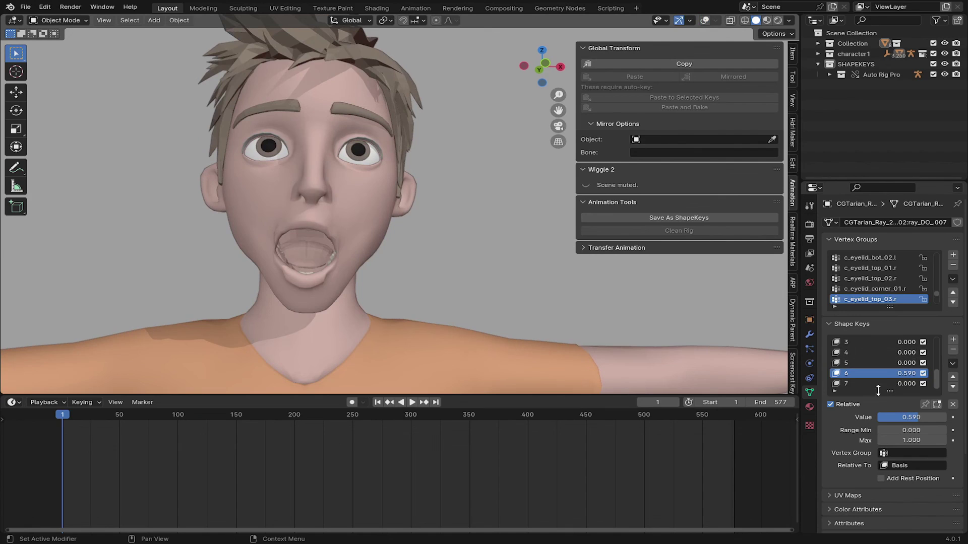
click(864, 383)
drag(894, 417, 806, 430)
scroll(856, 371, up, 1)
Go back up the shape key list to check individual facial poses, and select key 2
click(856, 371)
scroll(855, 365, up, 2)
click(855, 364)
scroll(857, 372, up, 3)
click(857, 373)
click(877, 363)
click(876, 352)
scroll(884, 361, up, 2)
scroll(885, 364, down, 6)
click(863, 373)
click(868, 353)
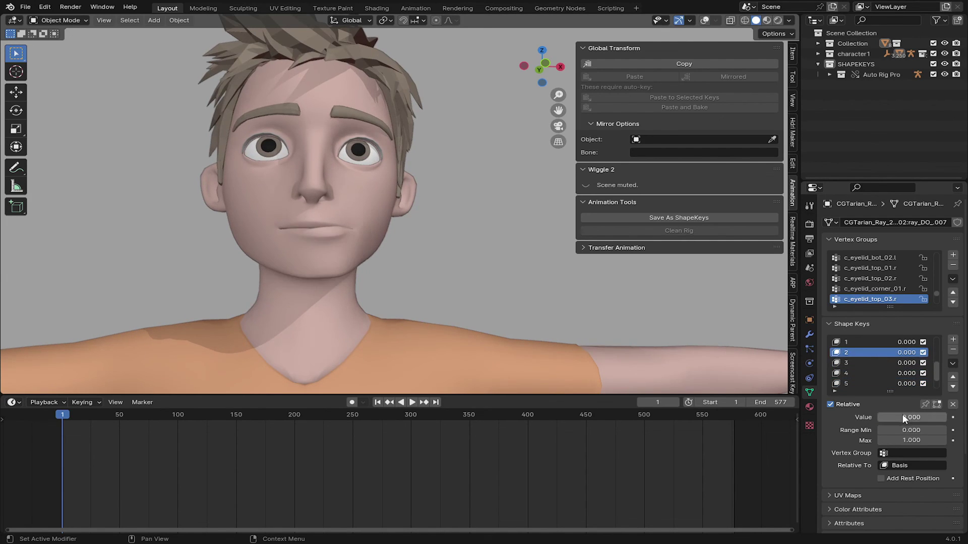
Try shape key 2's value, set key 1 to 0.672 and view the face from the side
drag(904, 418, 943, 418)
scroll(882, 355, up, 2)
click(878, 363)
middle_drag(227, 222, 272, 234)
Set the jawright shape key's value to 1.000 and inspect the mouth from the front
click(856, 353)
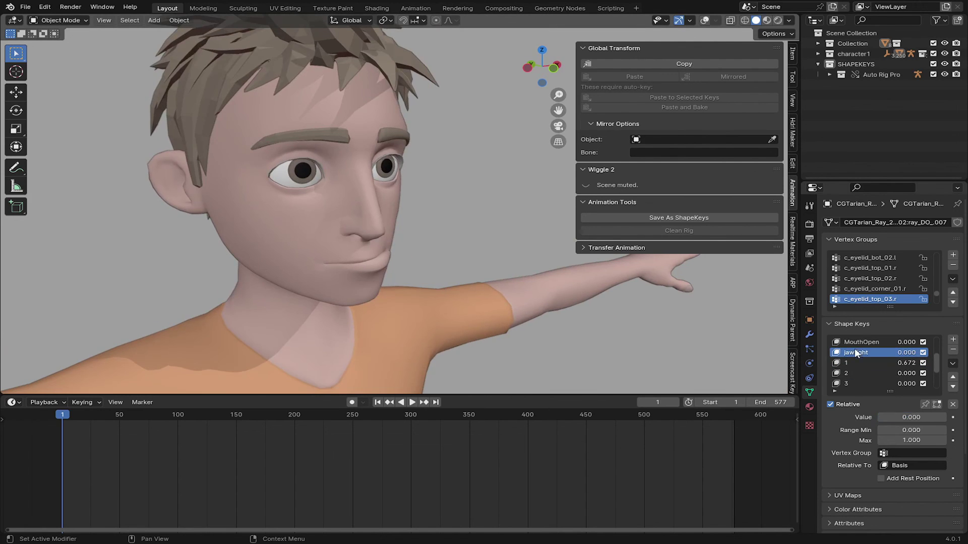
drag(894, 417, 899, 418)
middle_drag(524, 327, 467, 323)
drag(895, 417, 943, 417)
scroll(453, 282, up, 2)
middle_drag(454, 282, 463, 262)
drag(900, 417, 943, 417)
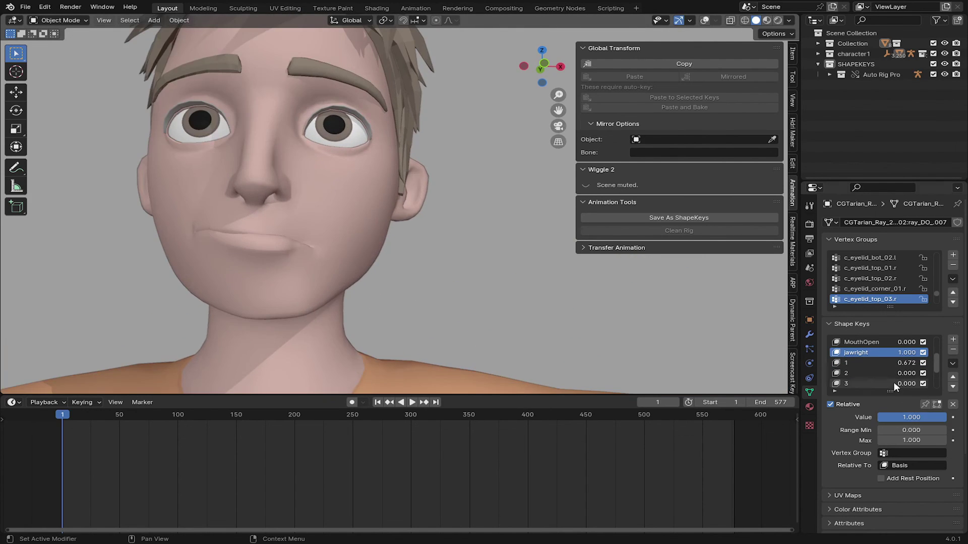